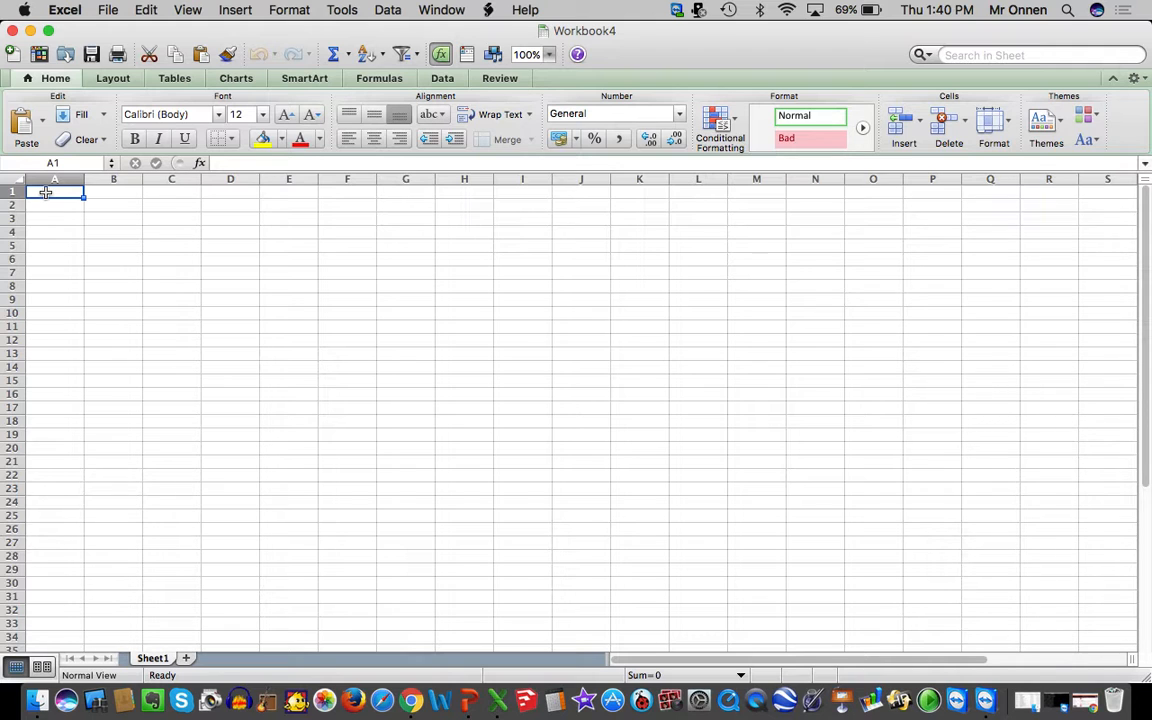
Enter the column headers Time, Minute and Monday in cells A1 to C1.
text(Time)
key(Tab)
text(Min)
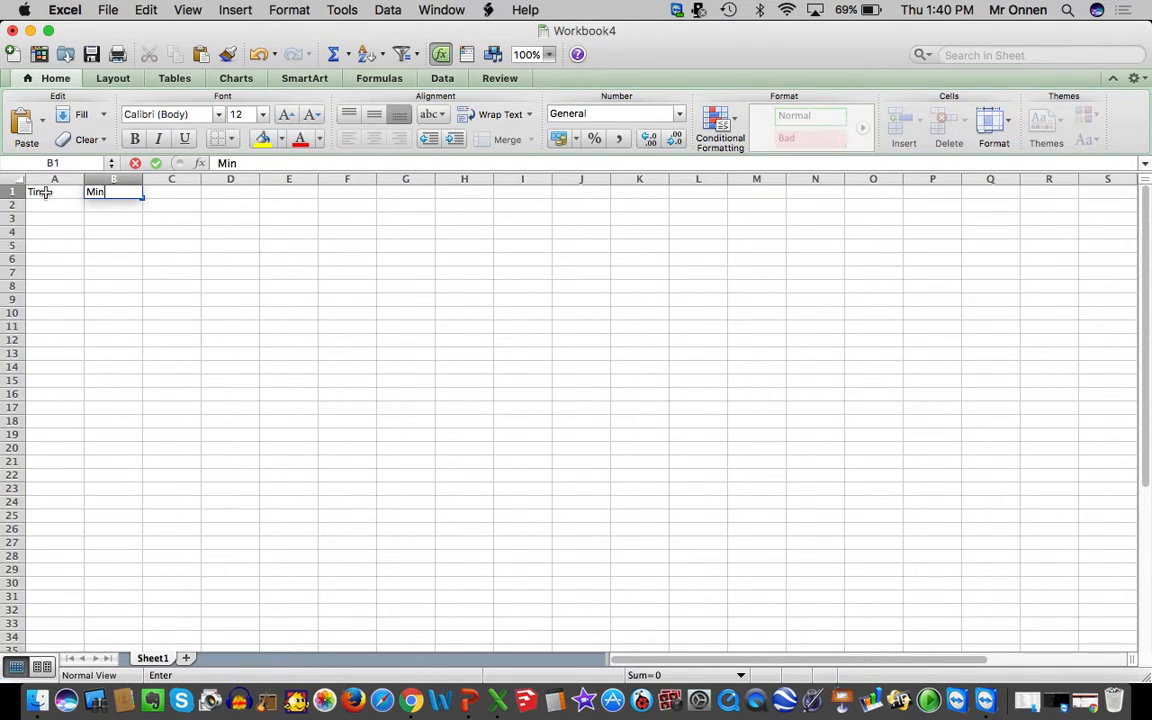
text(ute)
key(Tab)
text(MOnda)
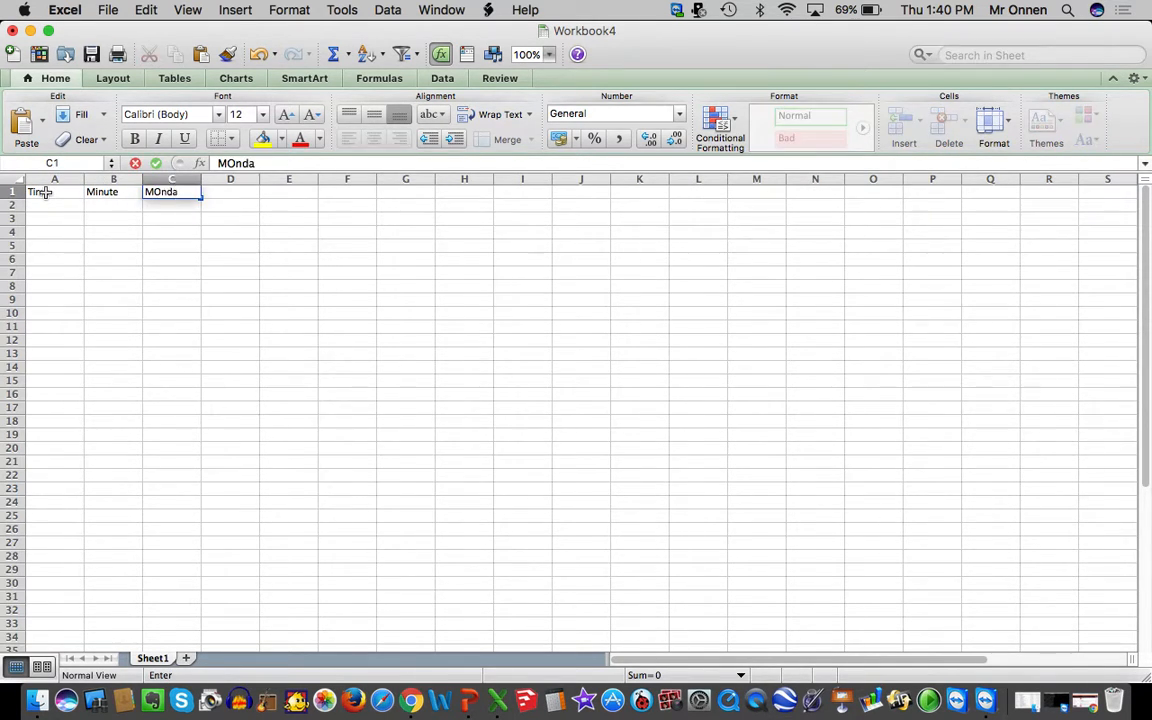
text(ond)
click(116, 296)
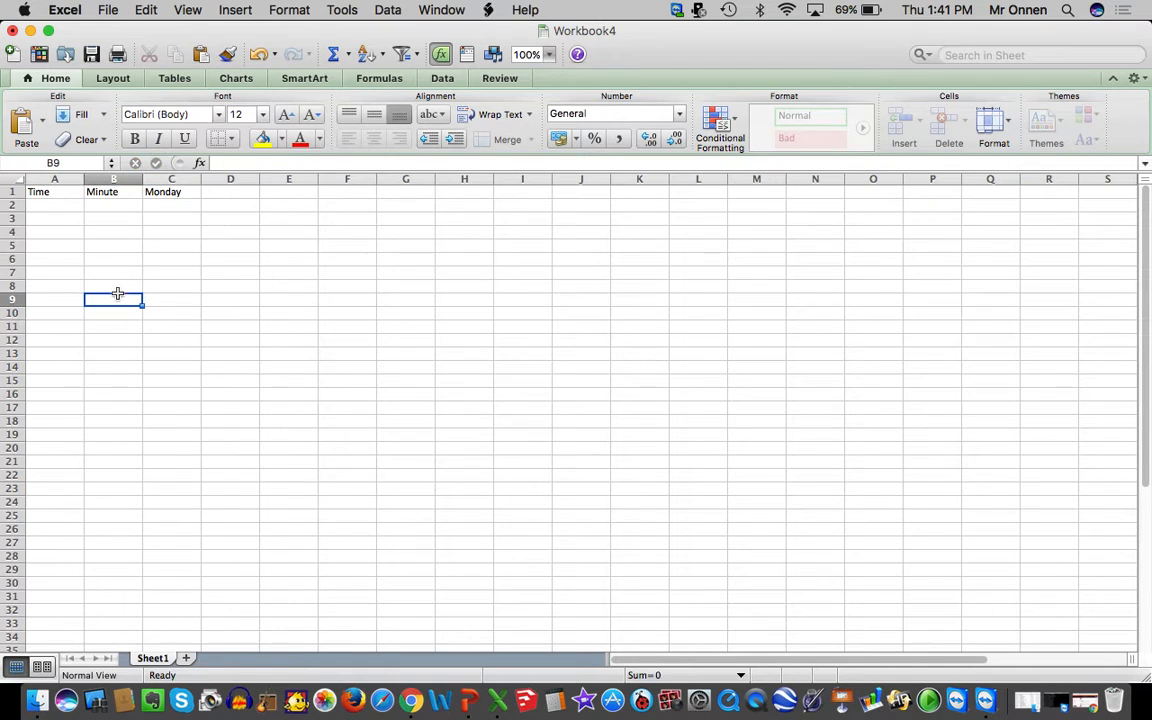
Fill the weekday series from Monday in C1 across to Friday in G1.
click(167, 192)
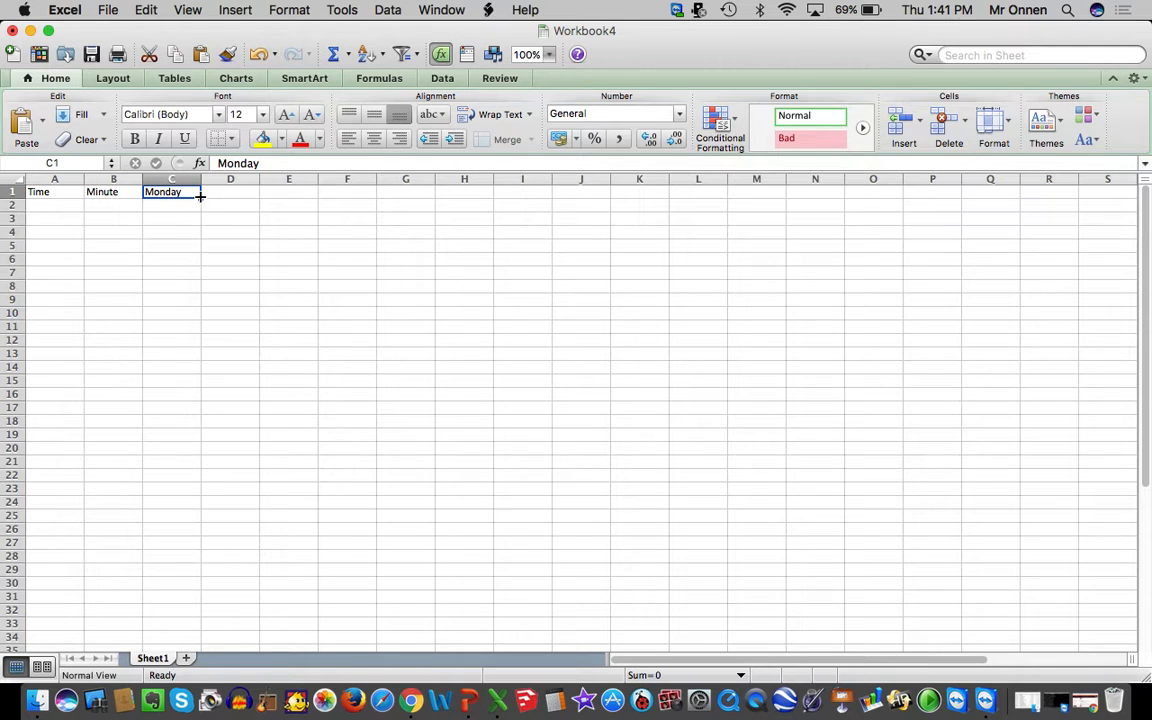
drag(200, 197, 413, 193)
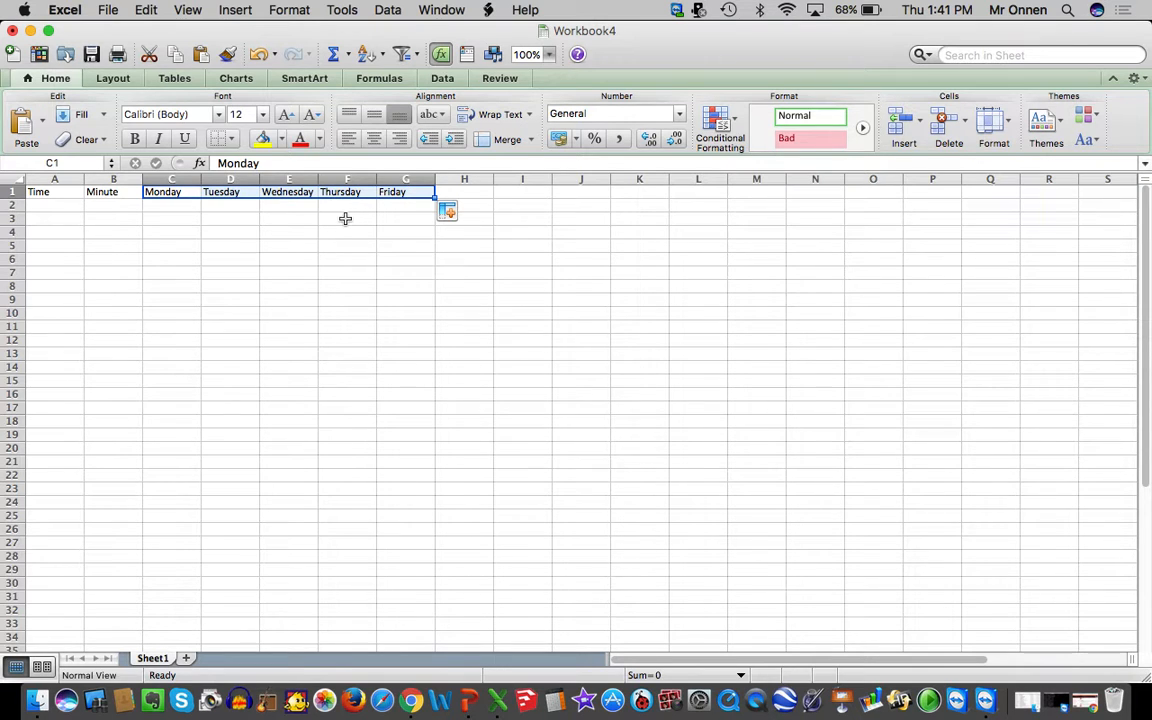
click(388, 258)
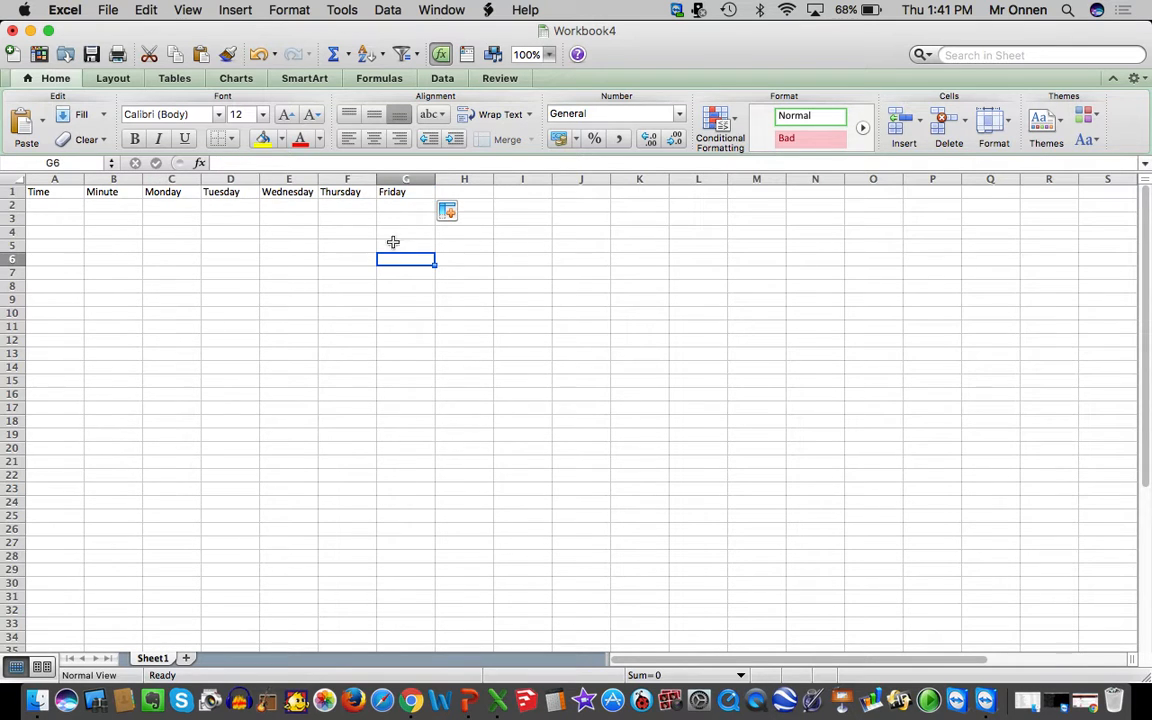
Apply All Borders to the range A1:G17 to form the schedule grid.
click(413, 192)
drag(408, 195, 30, 412)
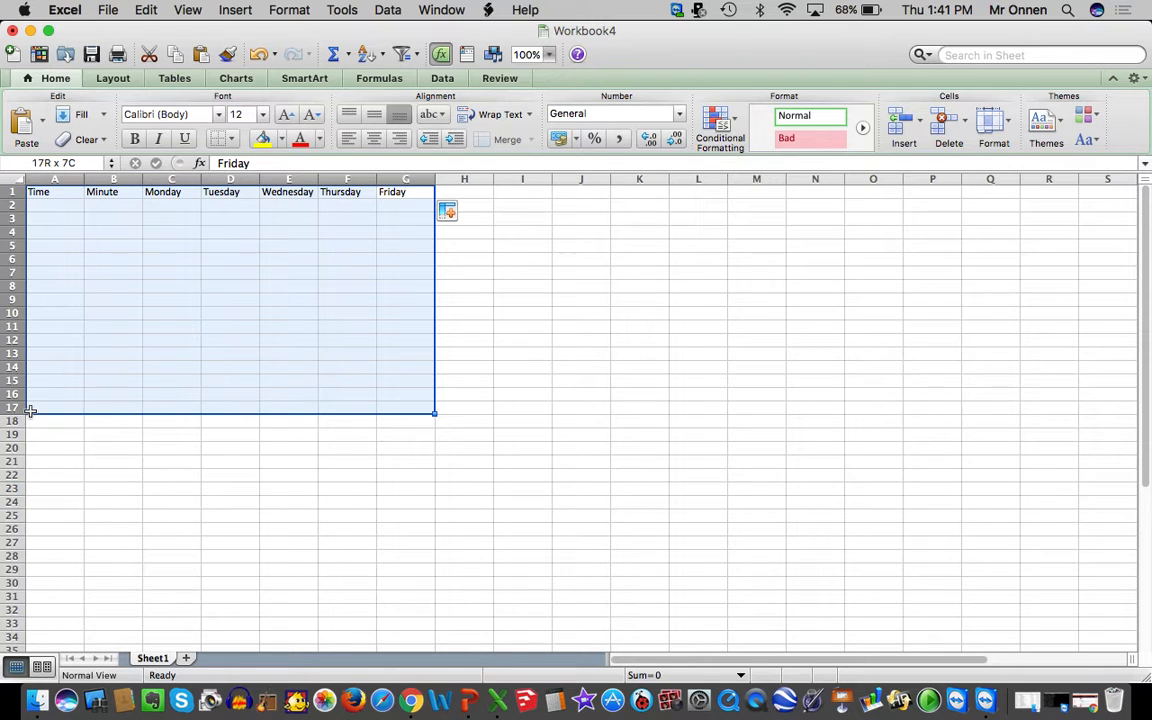
click(234, 141)
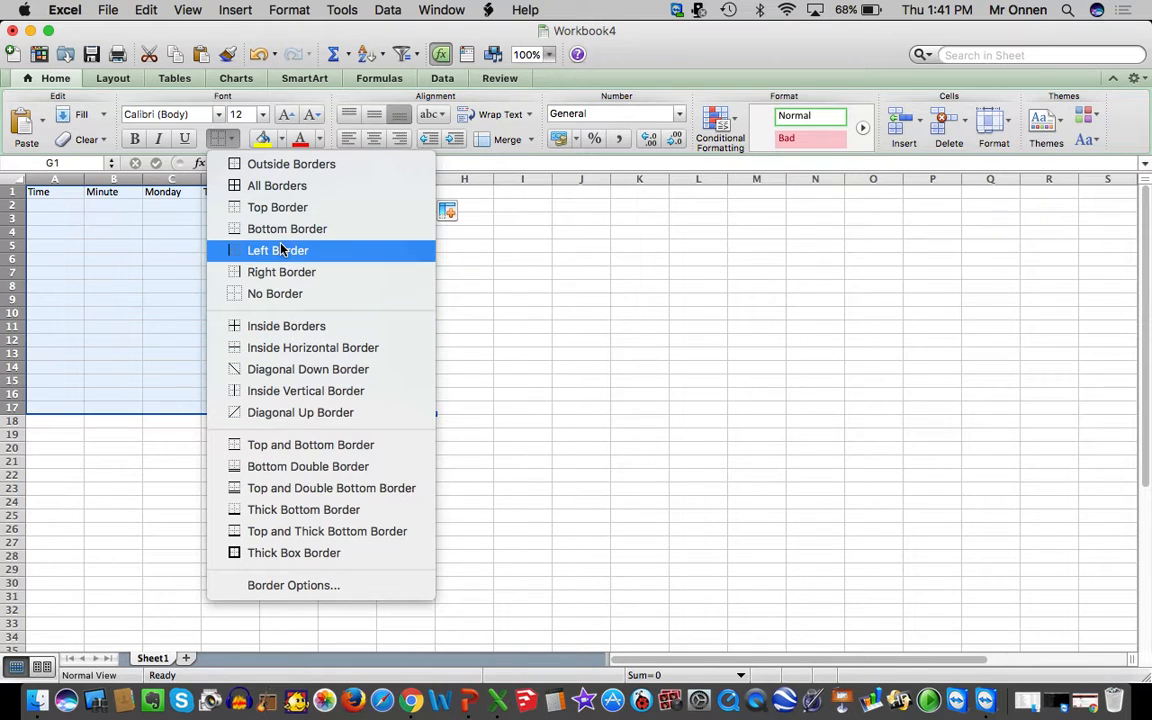
click(272, 186)
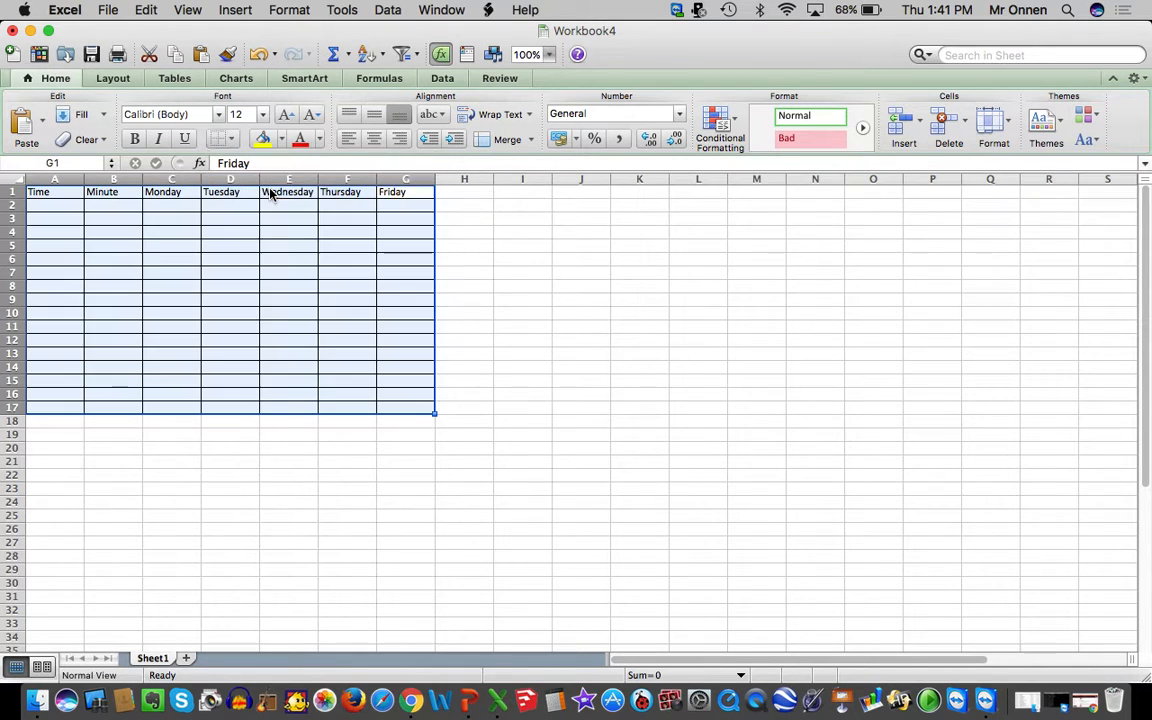
Enter the time slot 6:30-7:30 in A2 and its duration of 60 in B2.
click(547, 54)
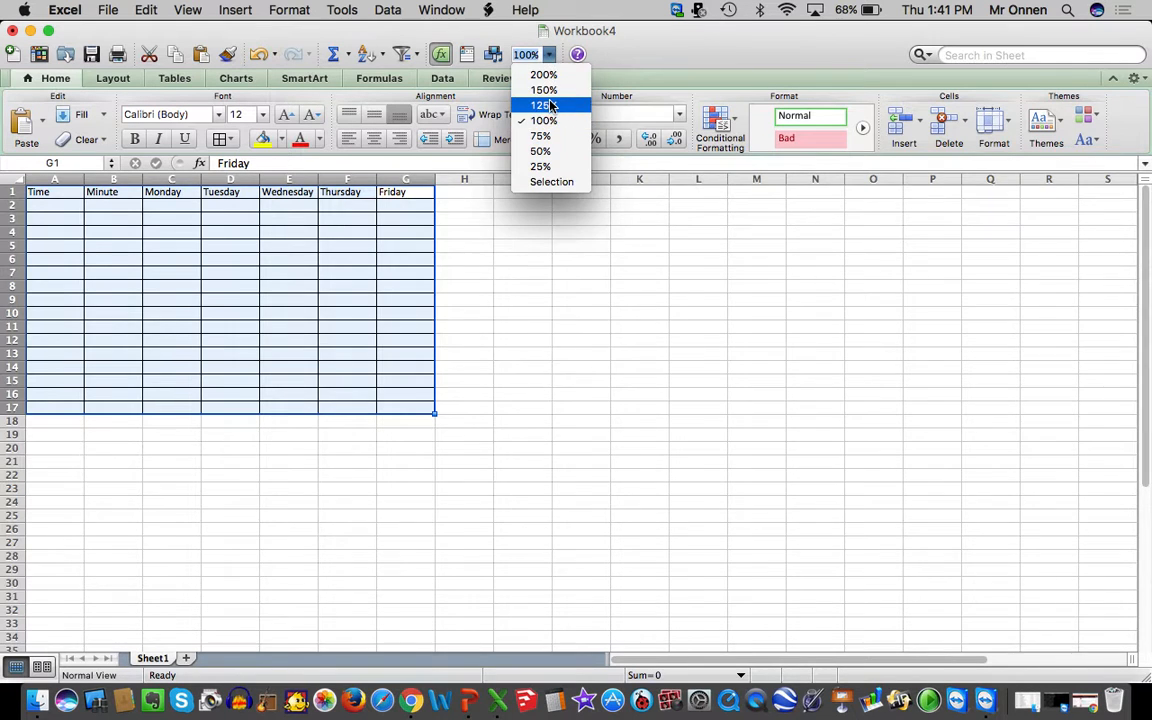
click(545, 103)
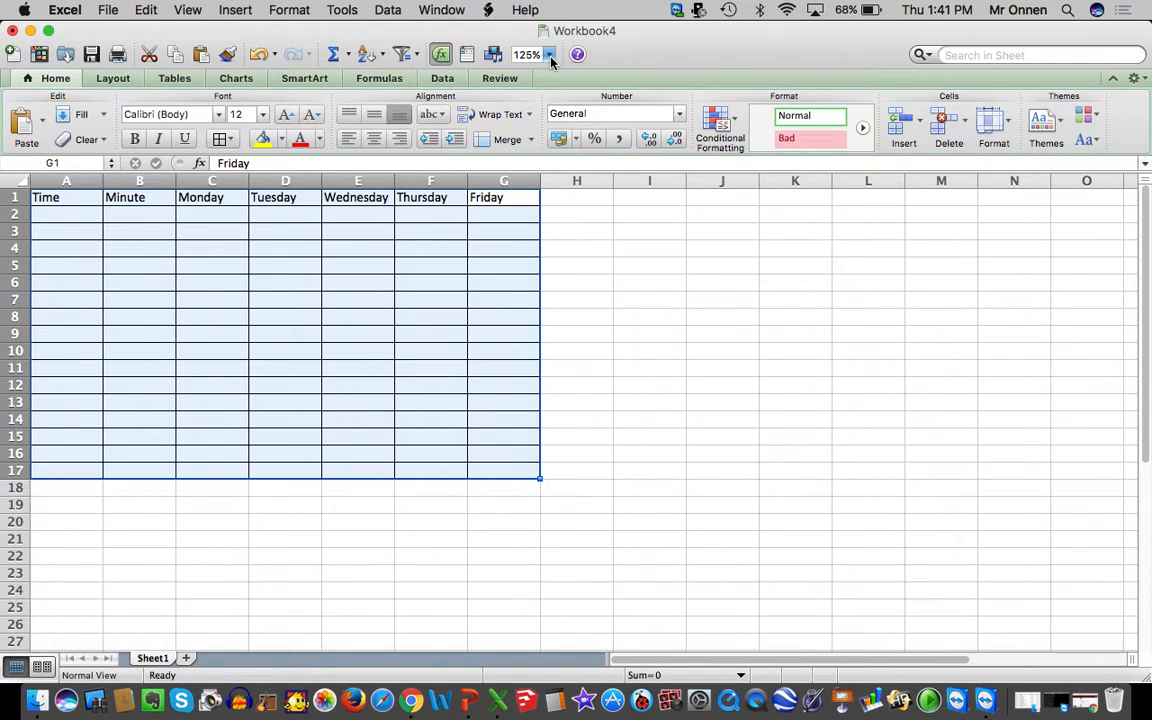
click(549, 54)
click(545, 90)
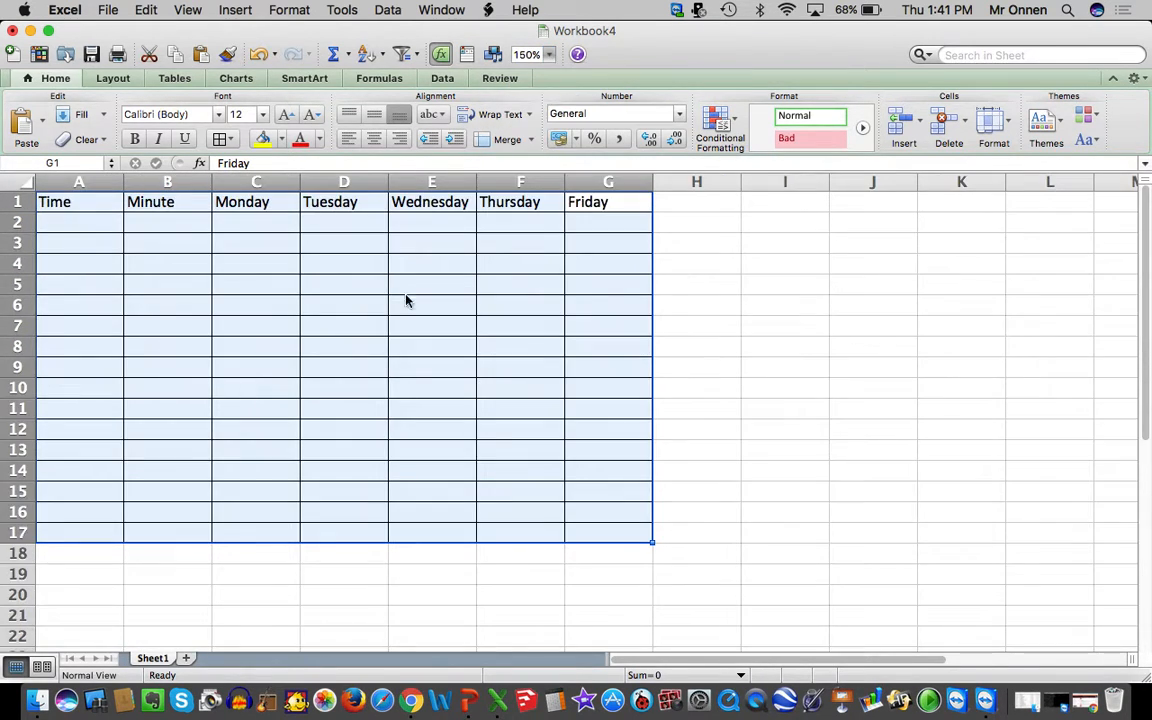
click(344, 367)
click(95, 228)
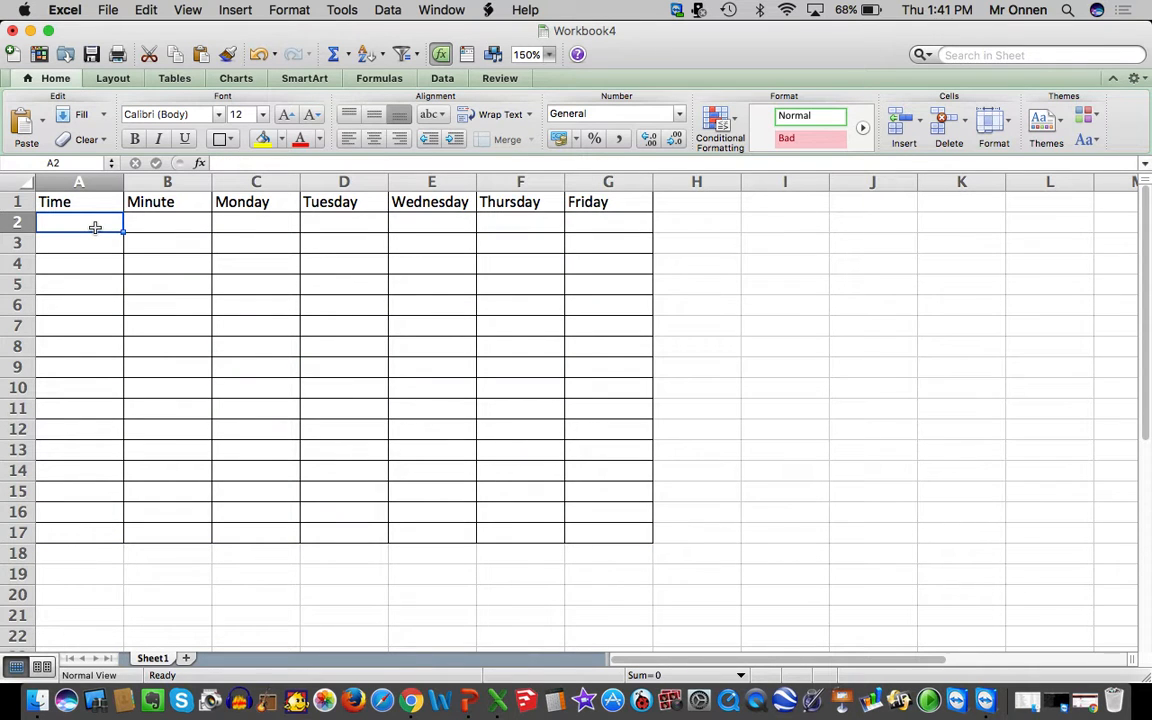
text(6:30-)
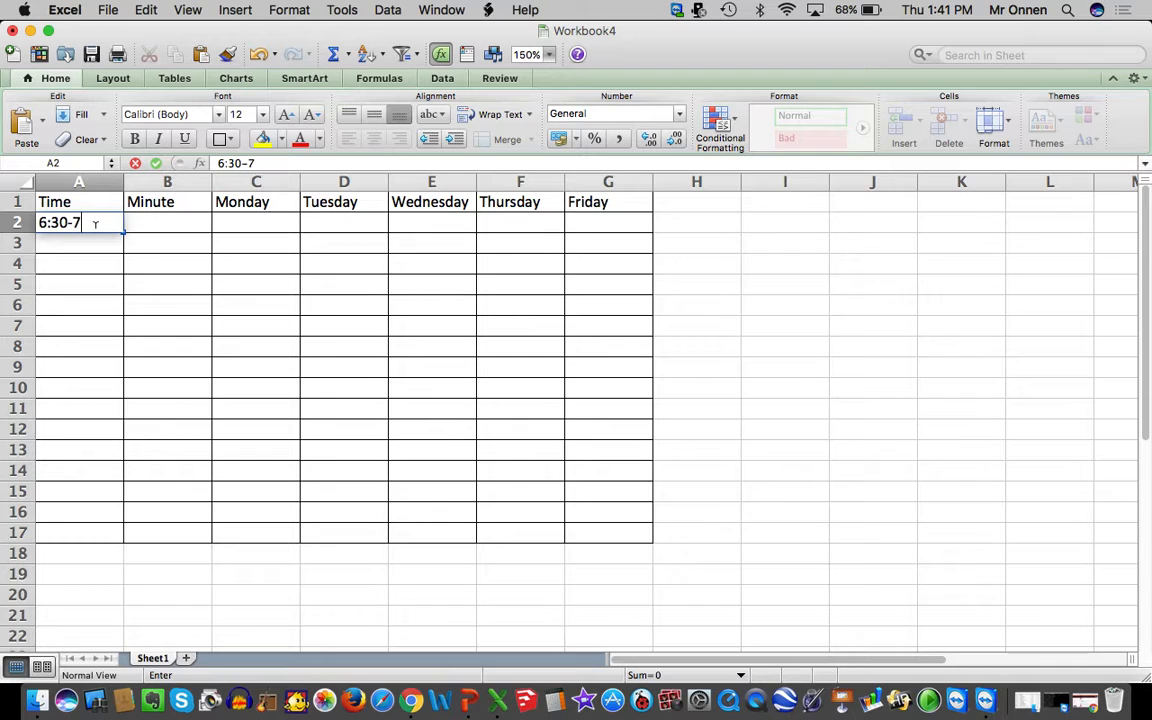
text(7:30)
key(Tab)
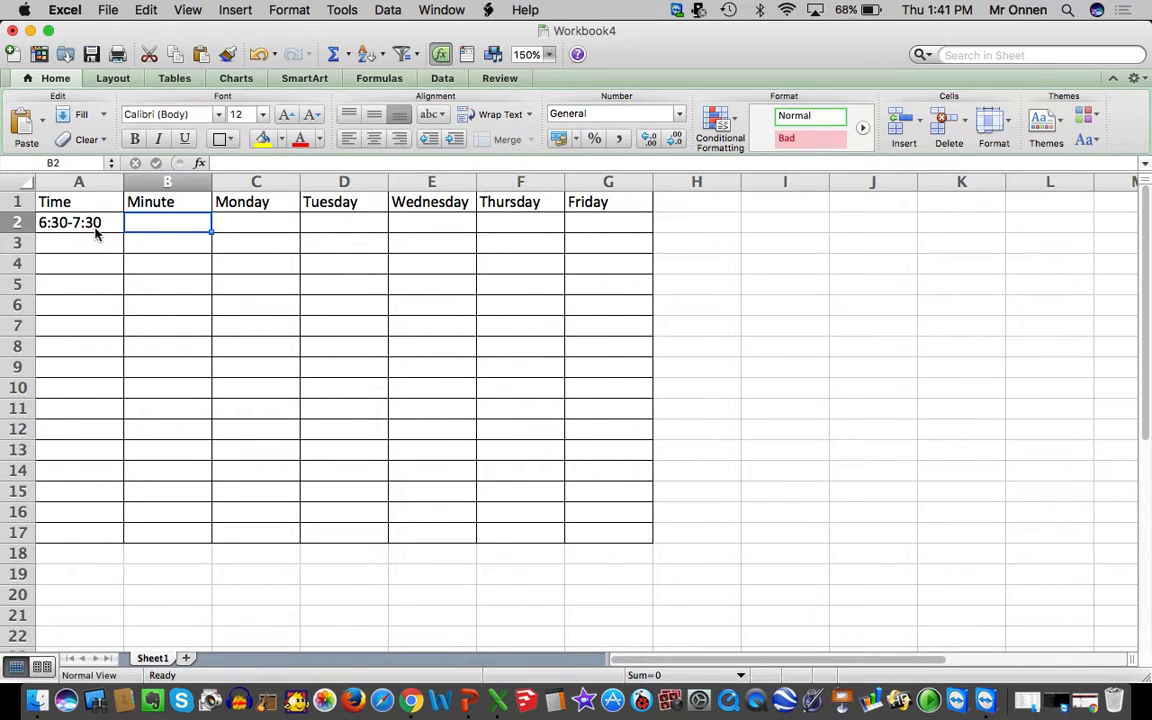
text(60)
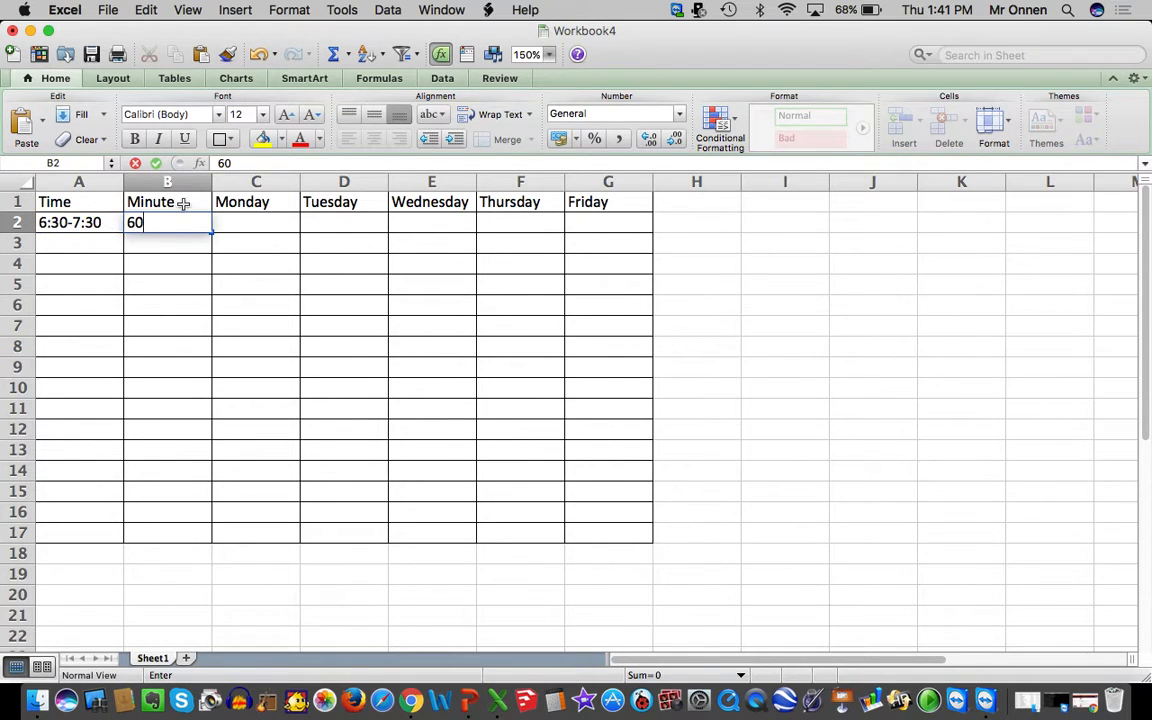
Change the header in B1 to Minutes.
double_click(183, 203)
text(s)
key(Tab)
Enter Morning Routine in C2 as Monday's activity for the first time slot.
click(249, 225)
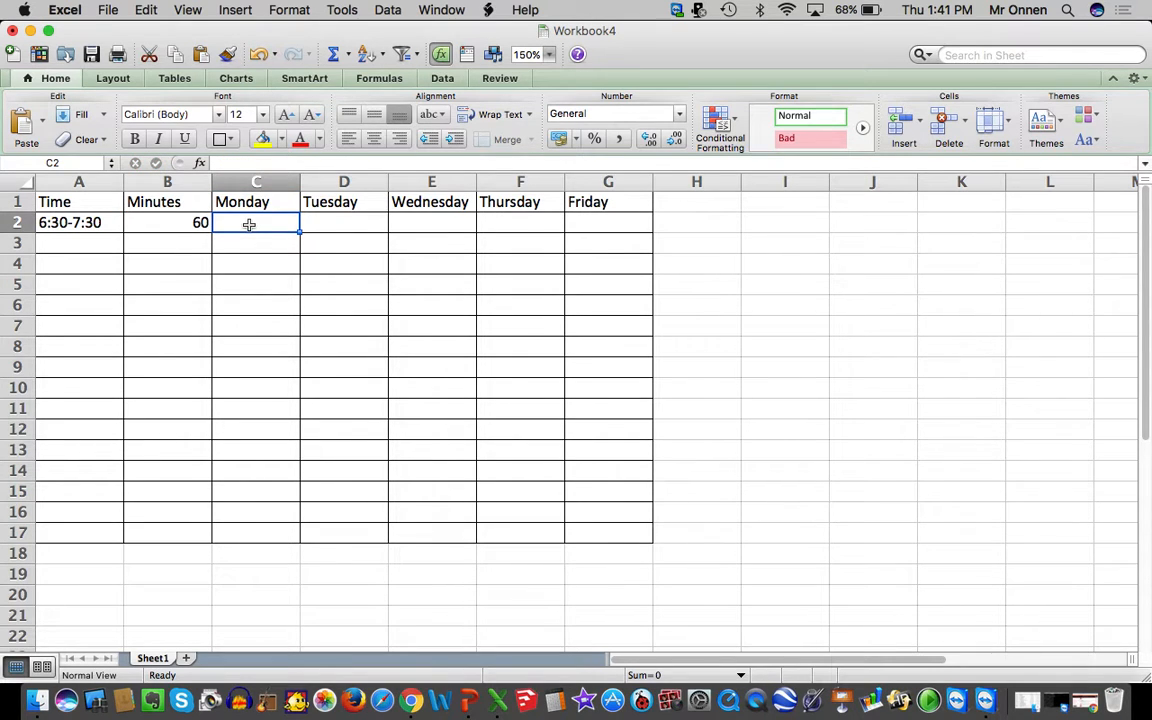
text(M)
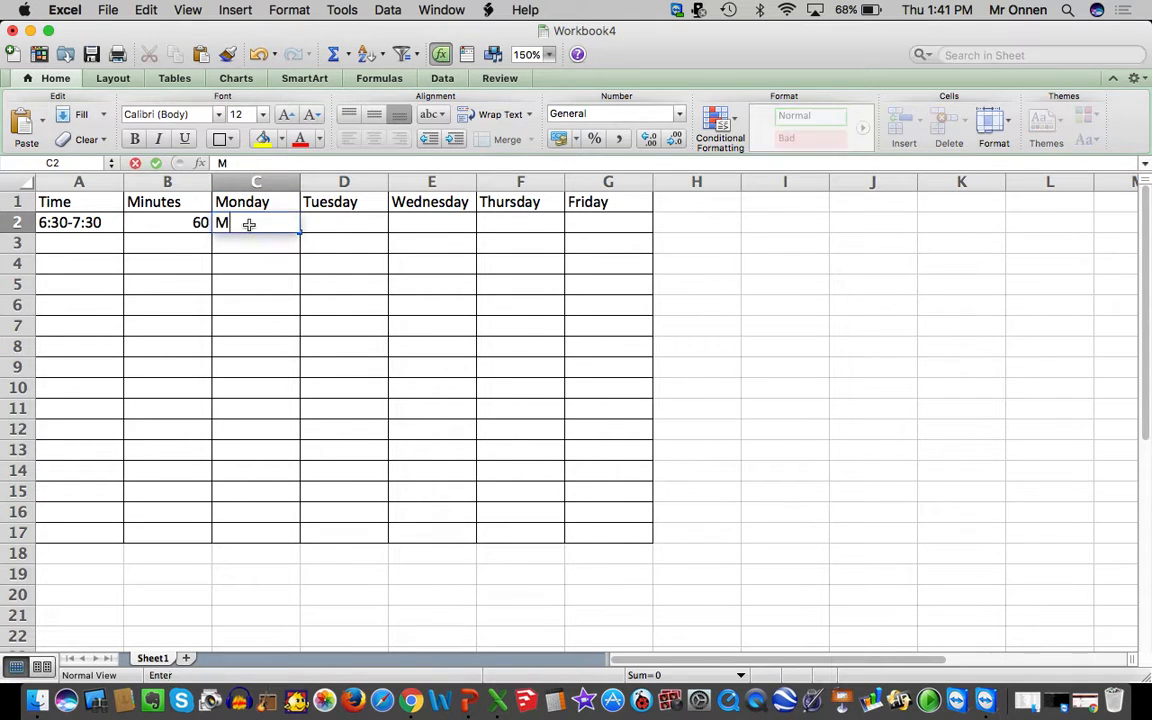
text(orning Routine)
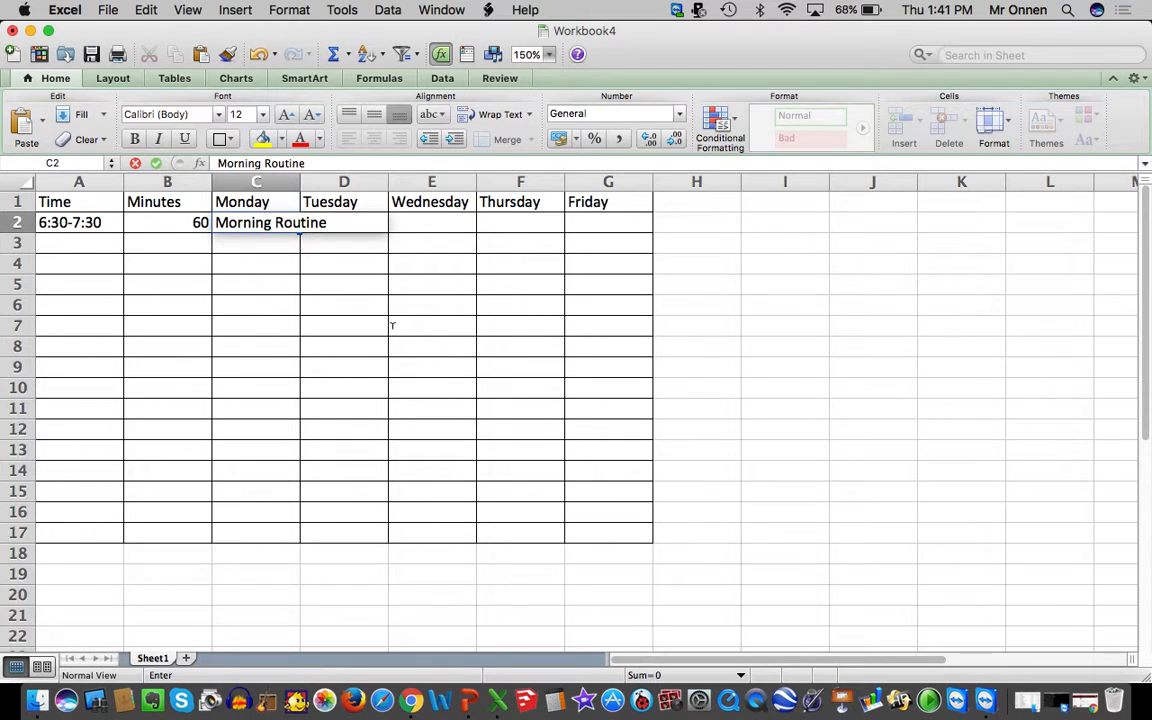
click(400, 346)
Turn on text wrapping for C2 and fill its Morning Routine entry across to Friday in G2.
click(282, 222)
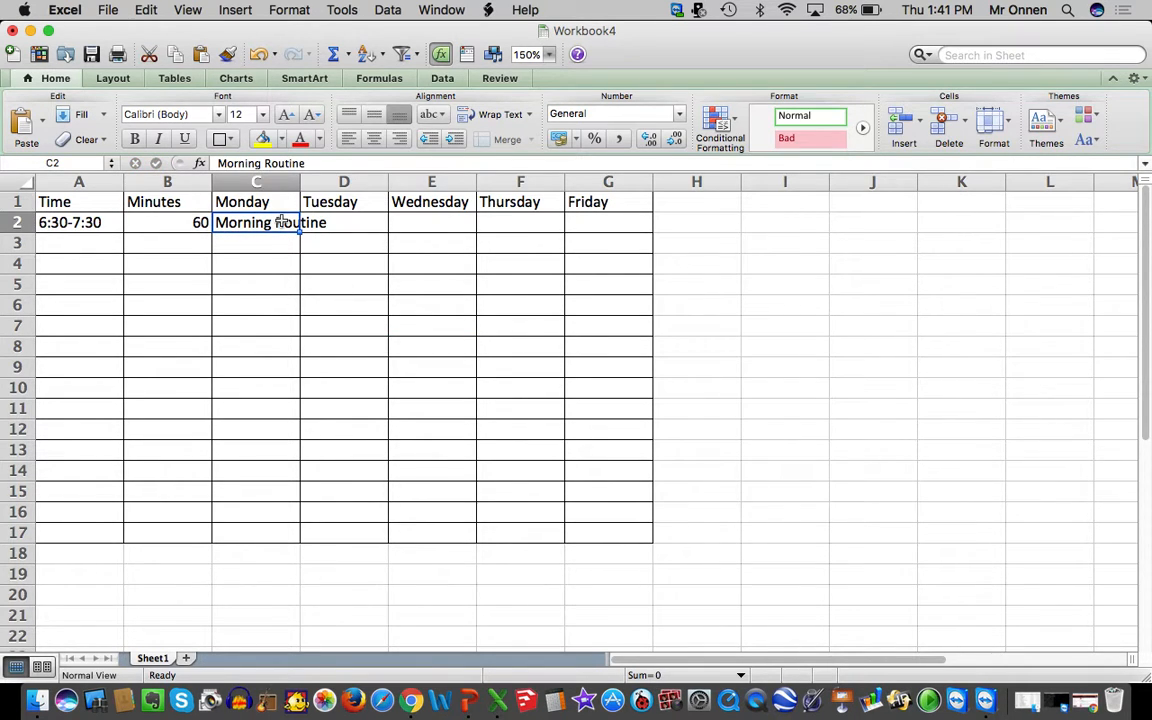
right_click(282, 222)
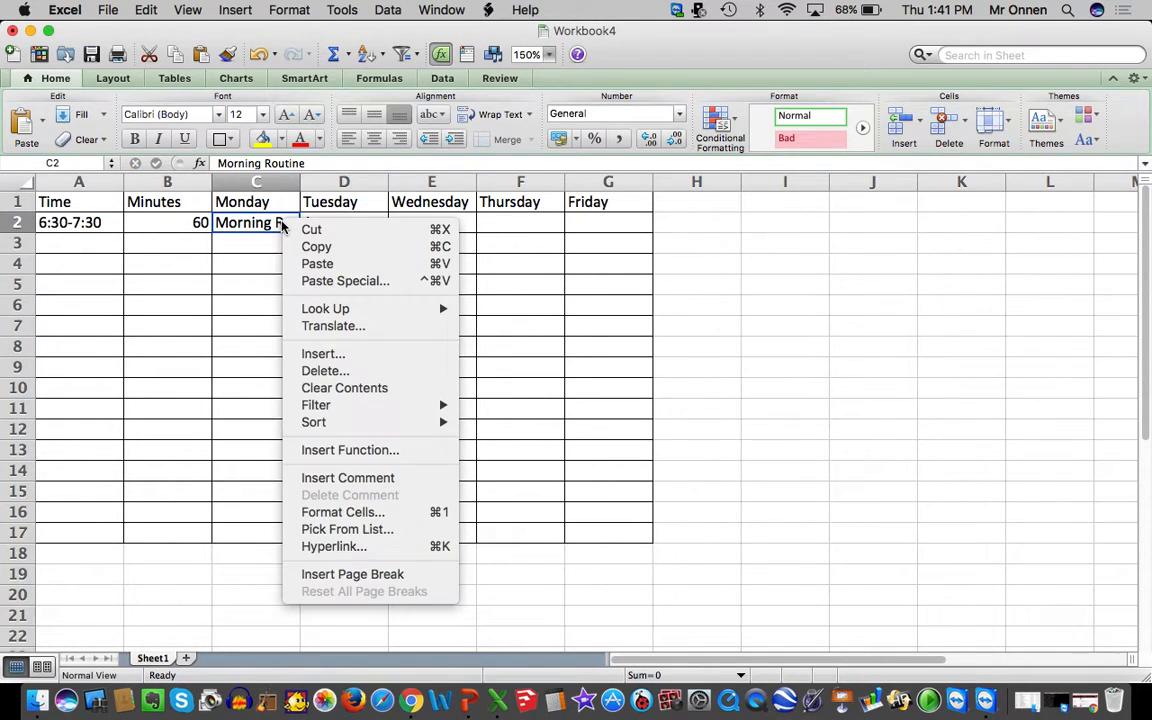
click(310, 516)
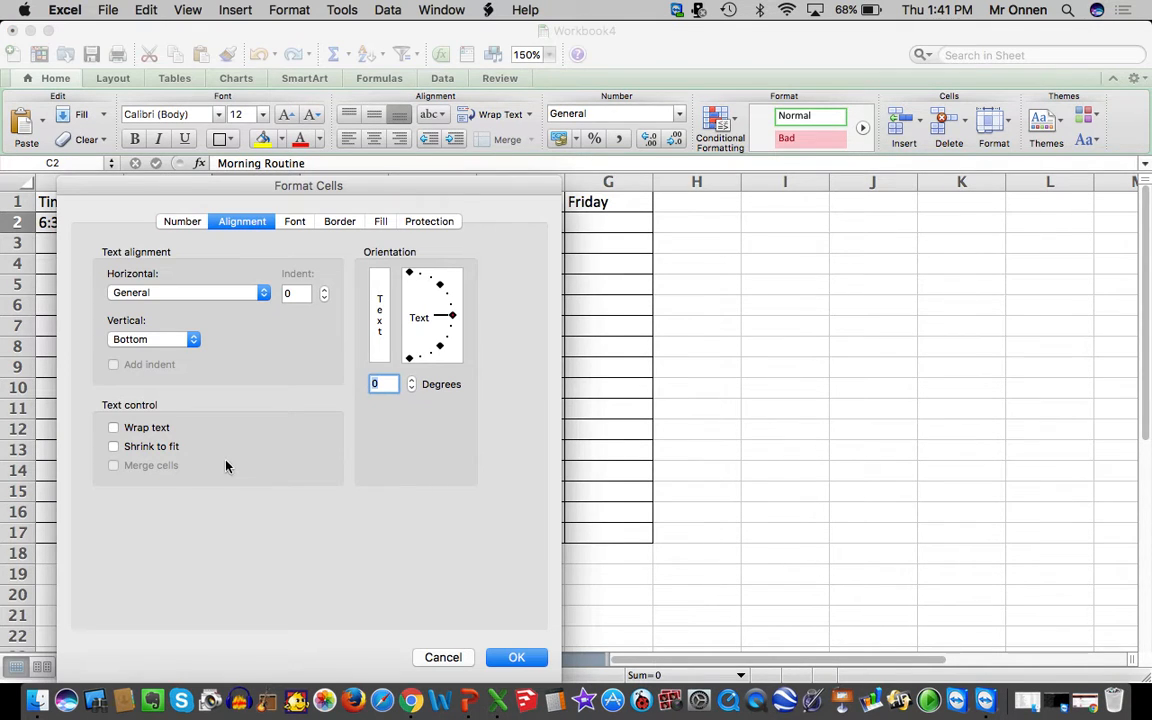
click(150, 429)
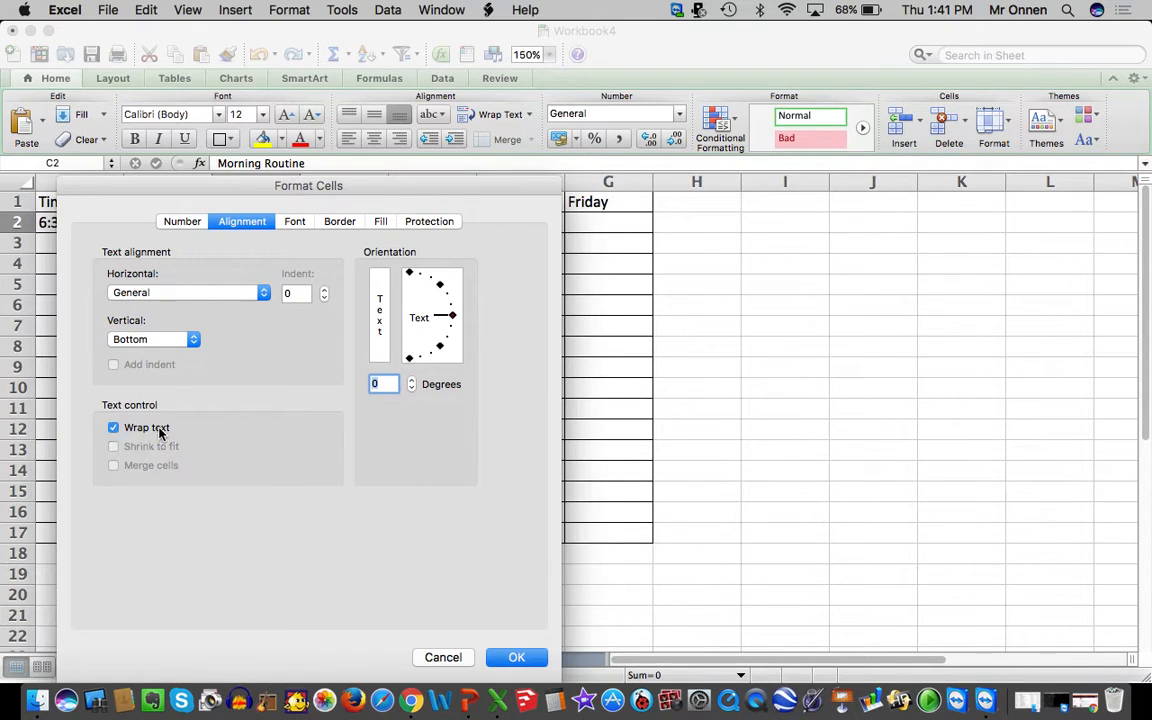
click(514, 657)
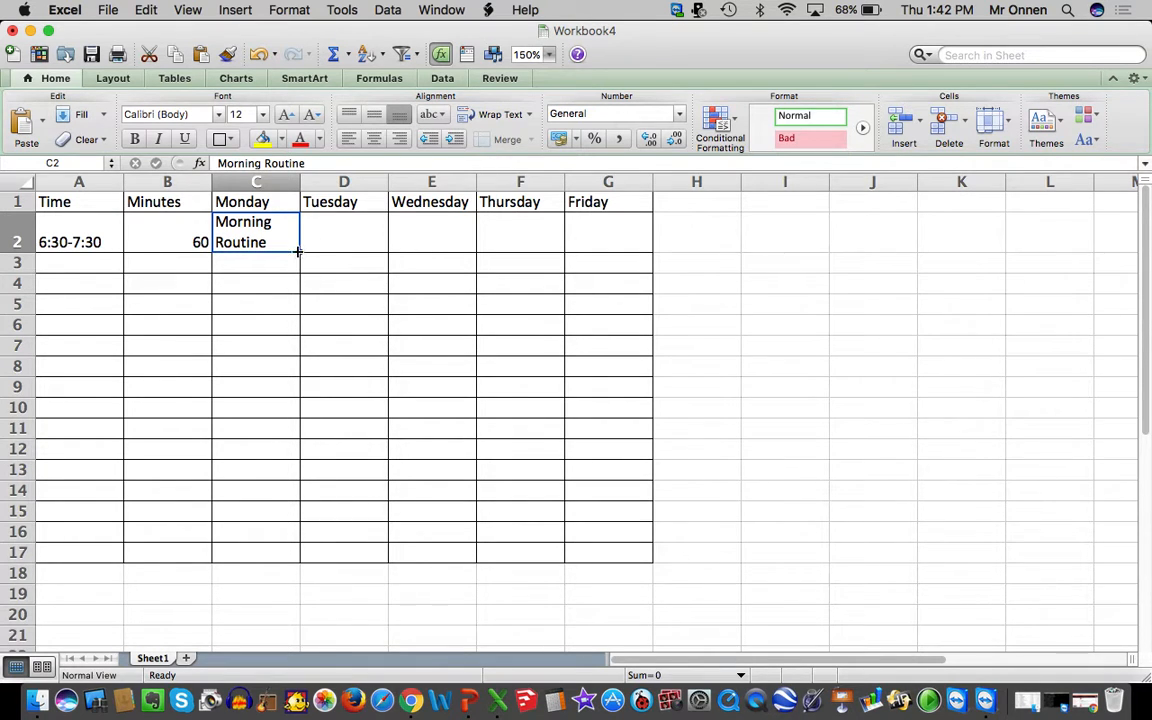
drag(297, 252, 625, 252)
click(512, 298)
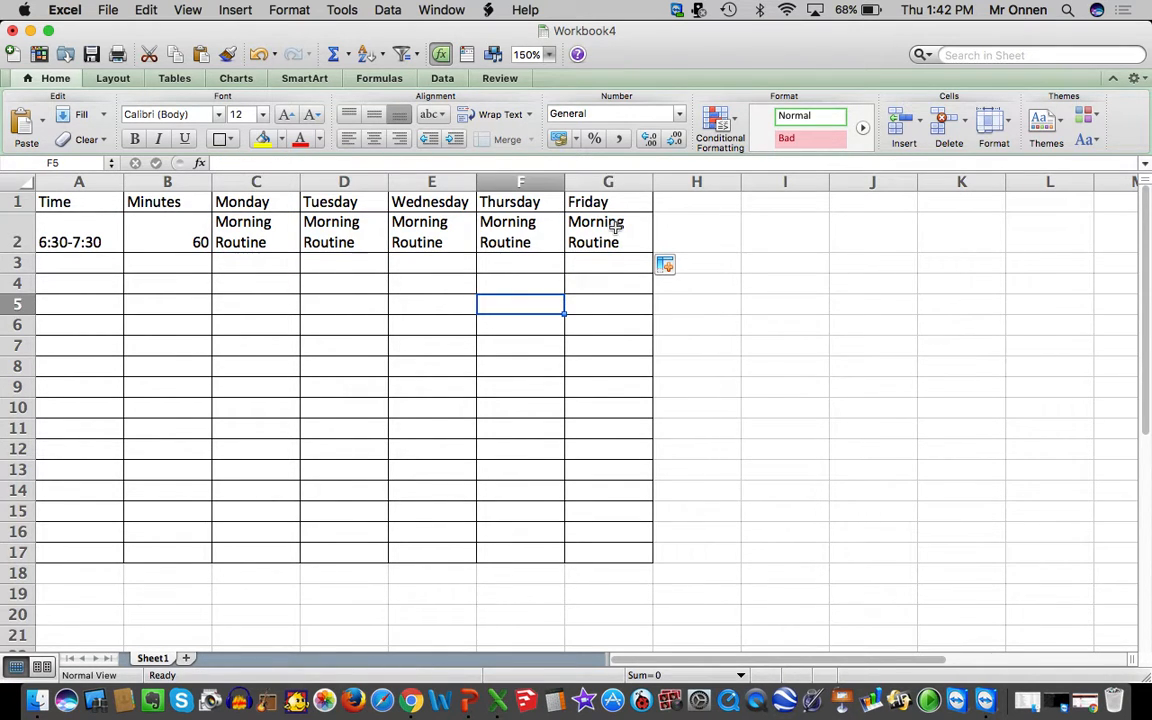
Merge C2:G2 into a single cell, keeping only the first entry, and center its Morning Routine text horizontally.
click(617, 227)
drag(255, 228, 621, 224)
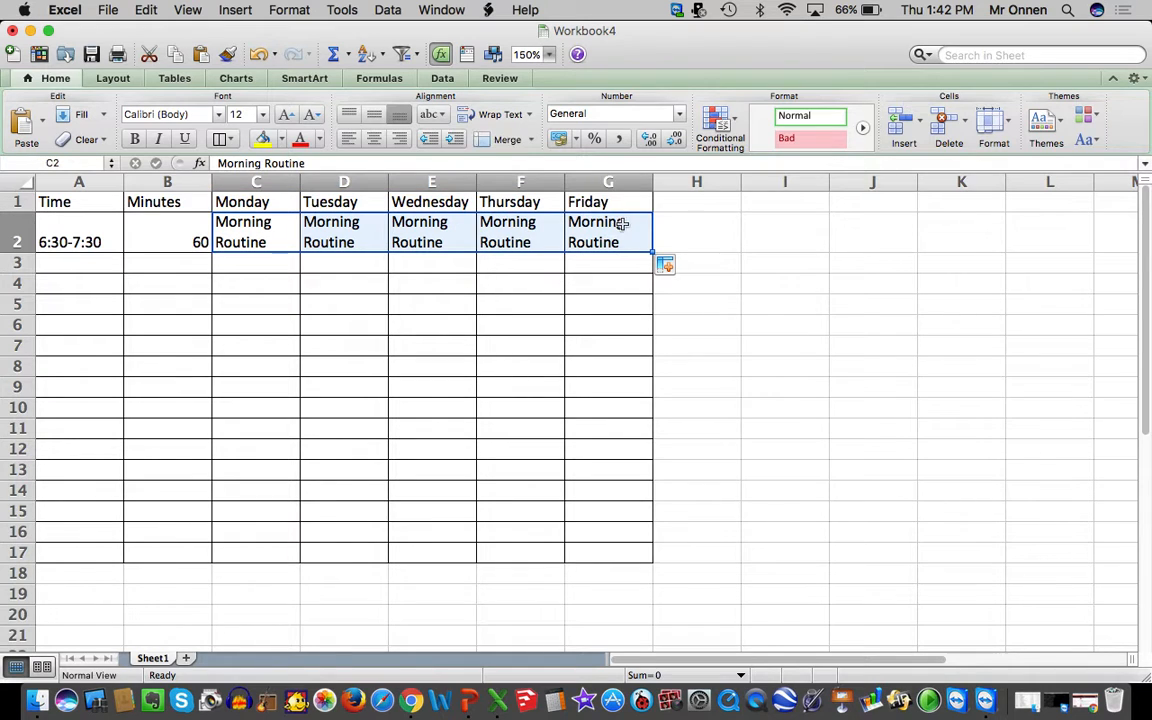
right_click(497, 242)
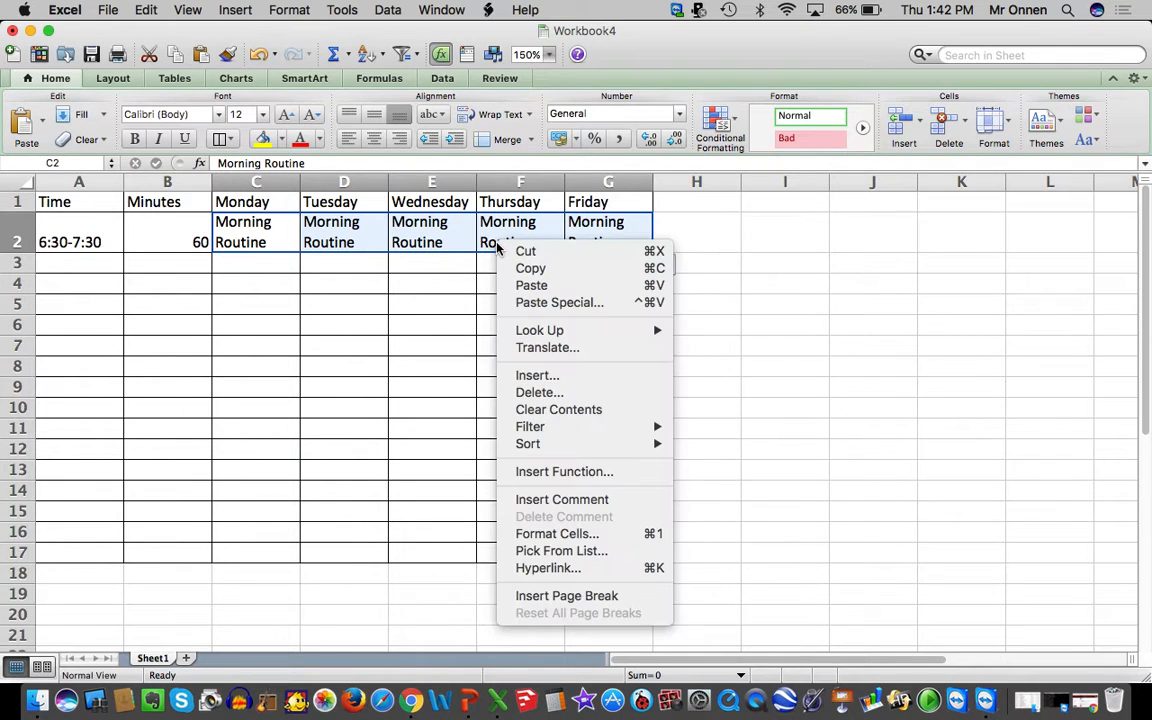
click(555, 534)
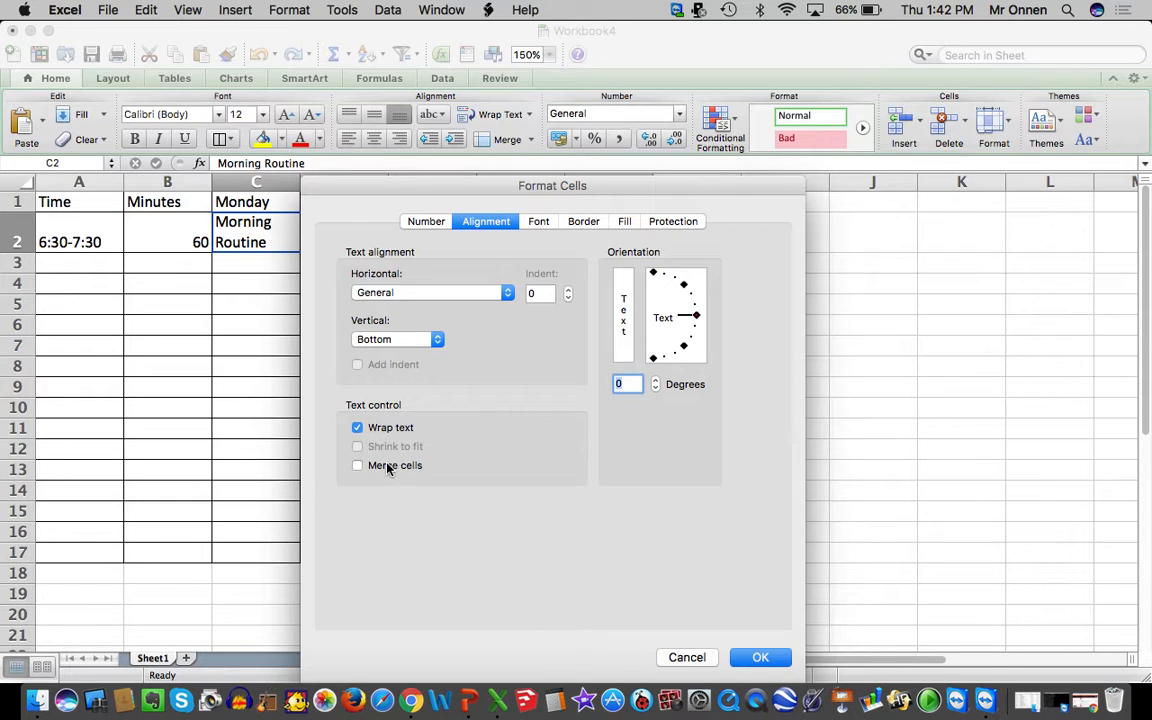
click(426, 222)
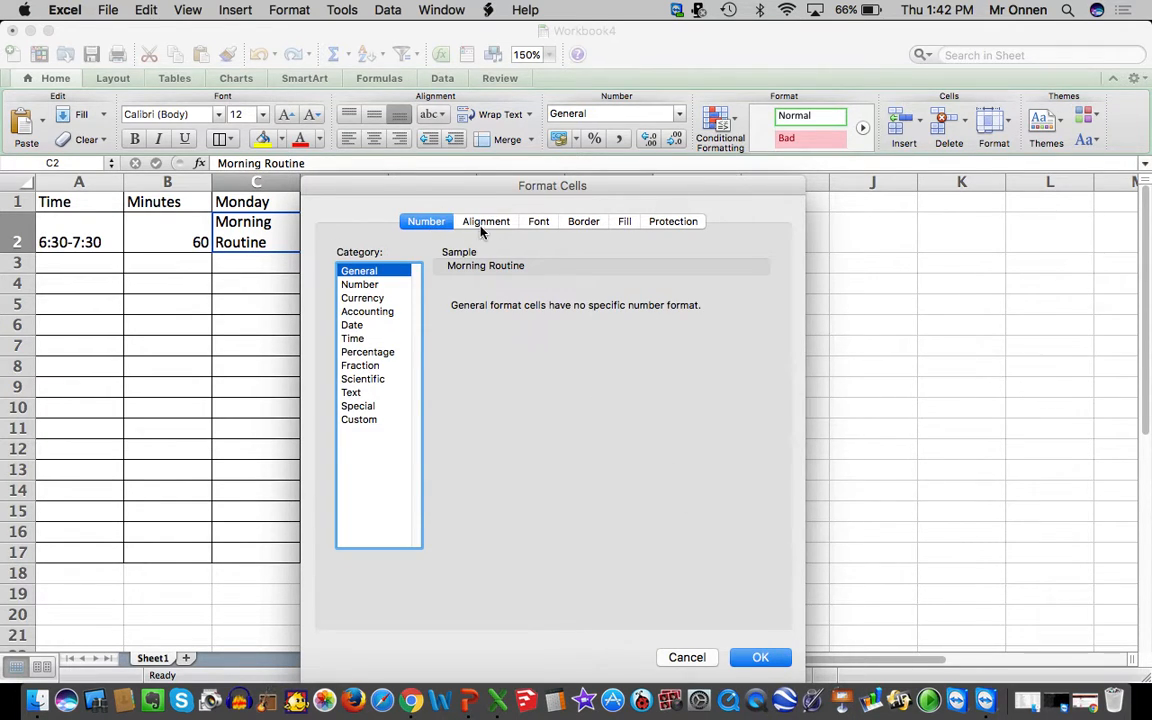
click(489, 224)
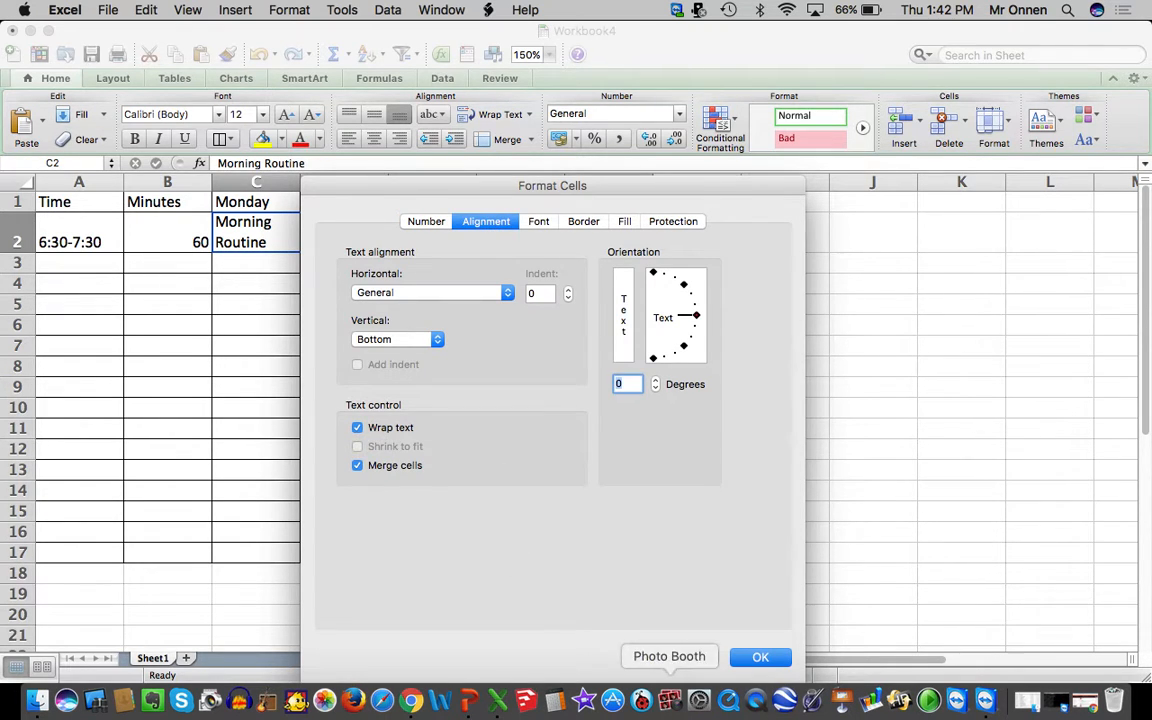
click(784, 662)
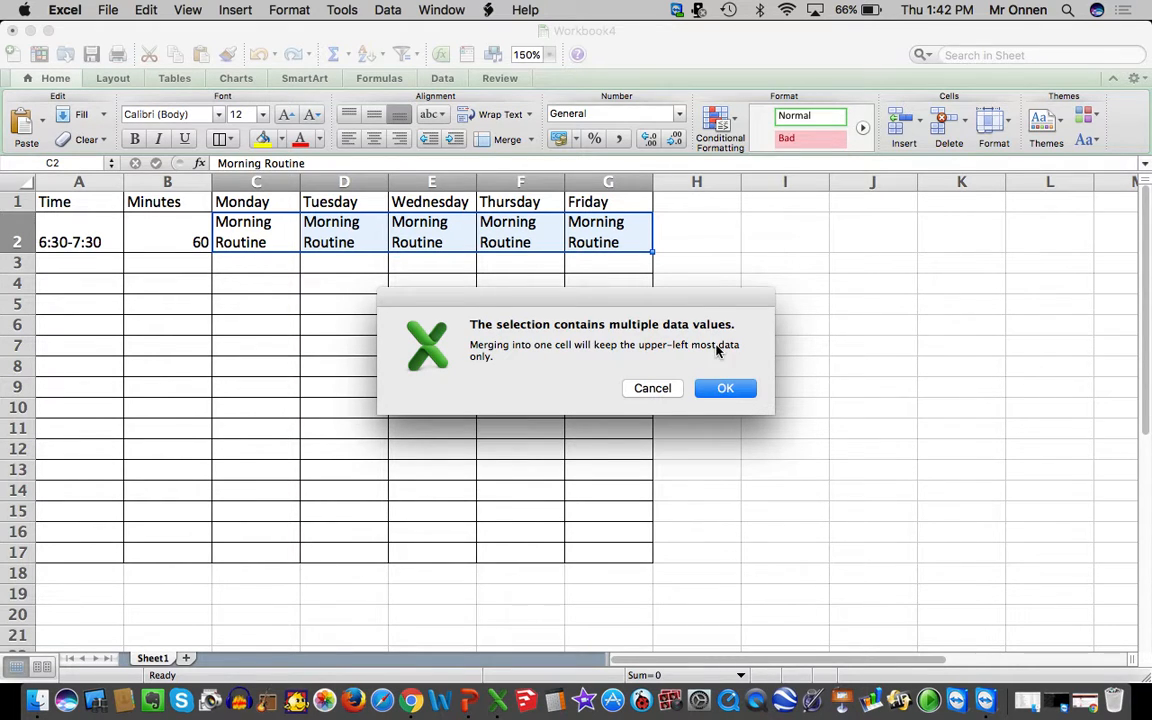
click(722, 389)
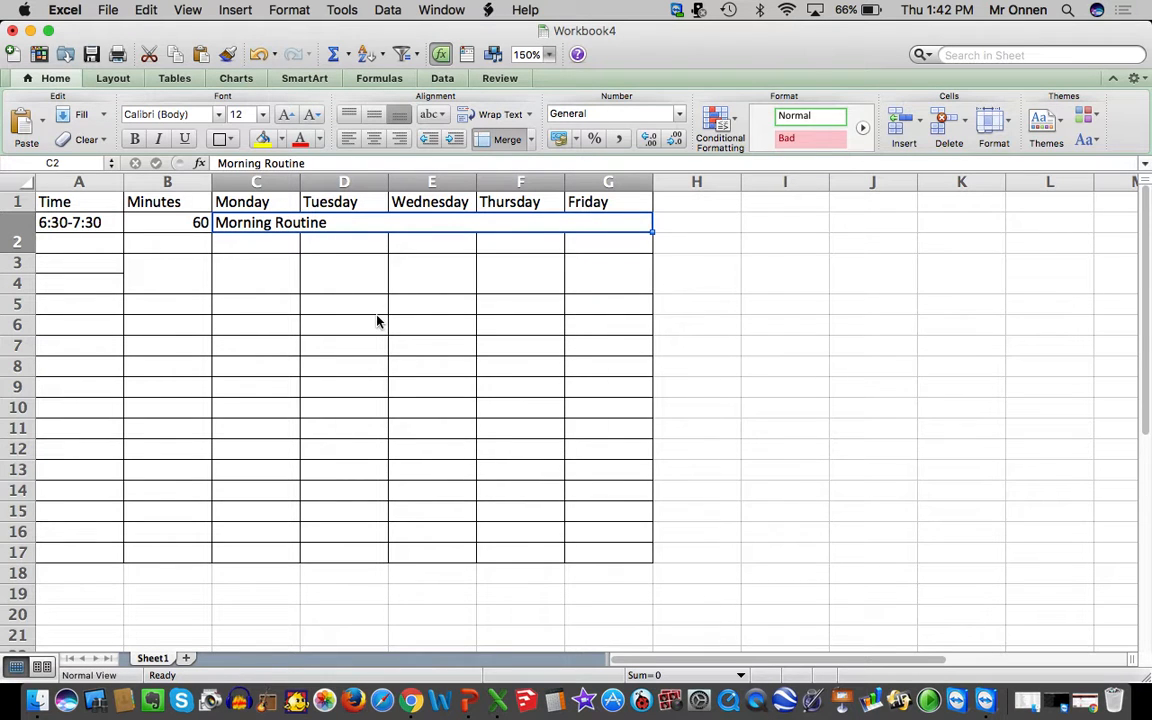
click(373, 138)
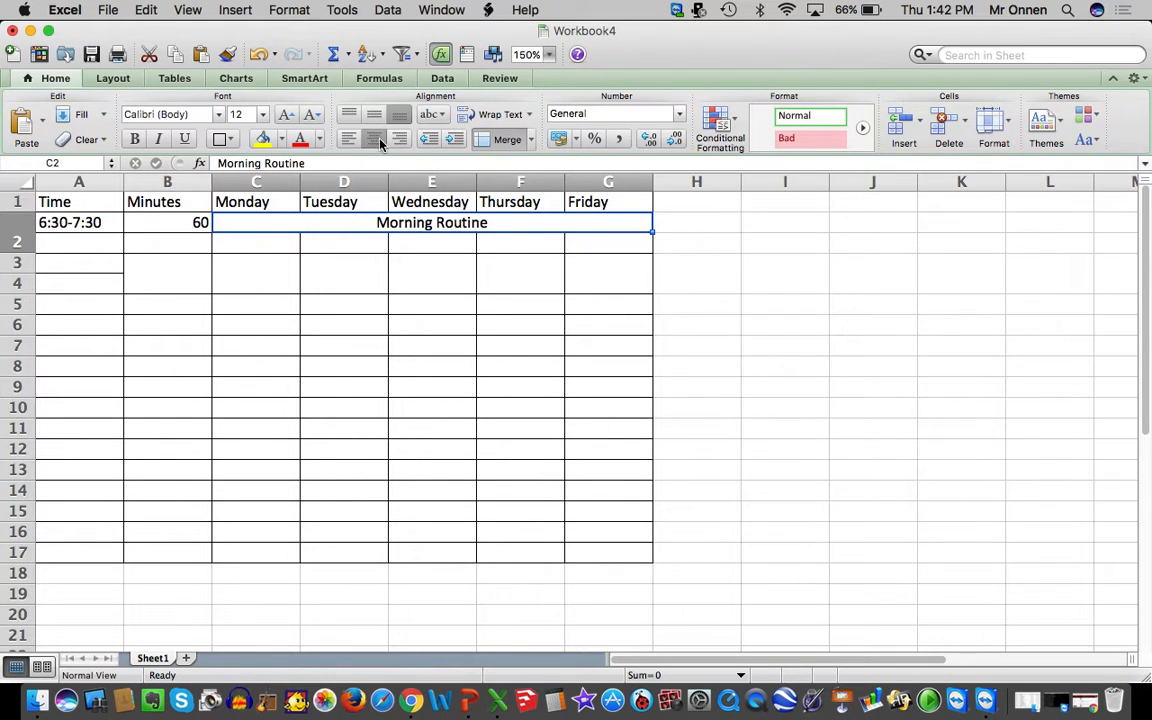
click(390, 280)
Enter the second time slot 7:30-8:00 in A3 with 30 minutes in B3.
click(90, 237)
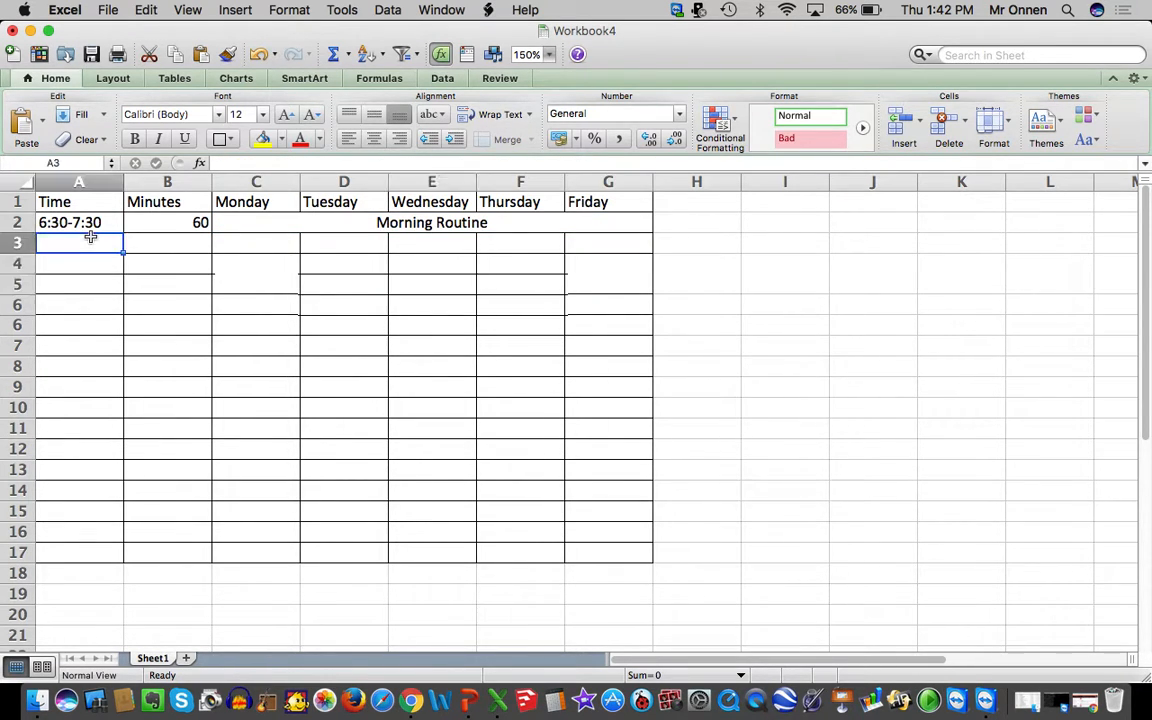
text(7:3)
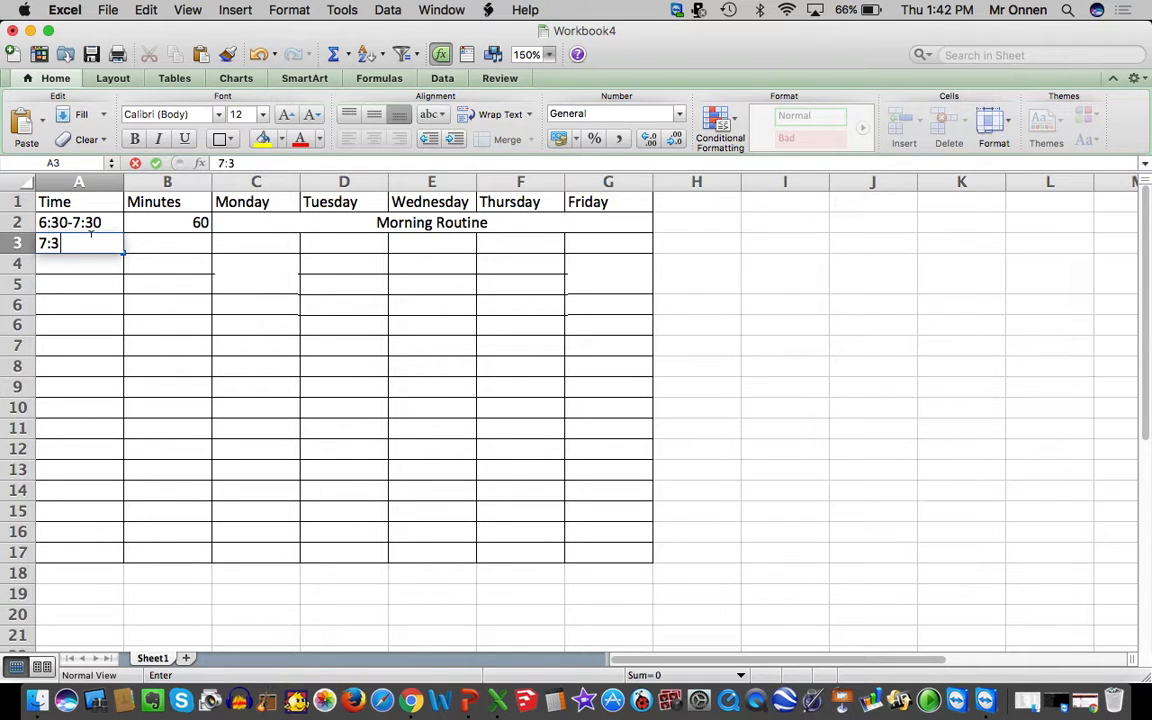
text(0-8:00)
key(Tab)
text(30)
key(Tab)
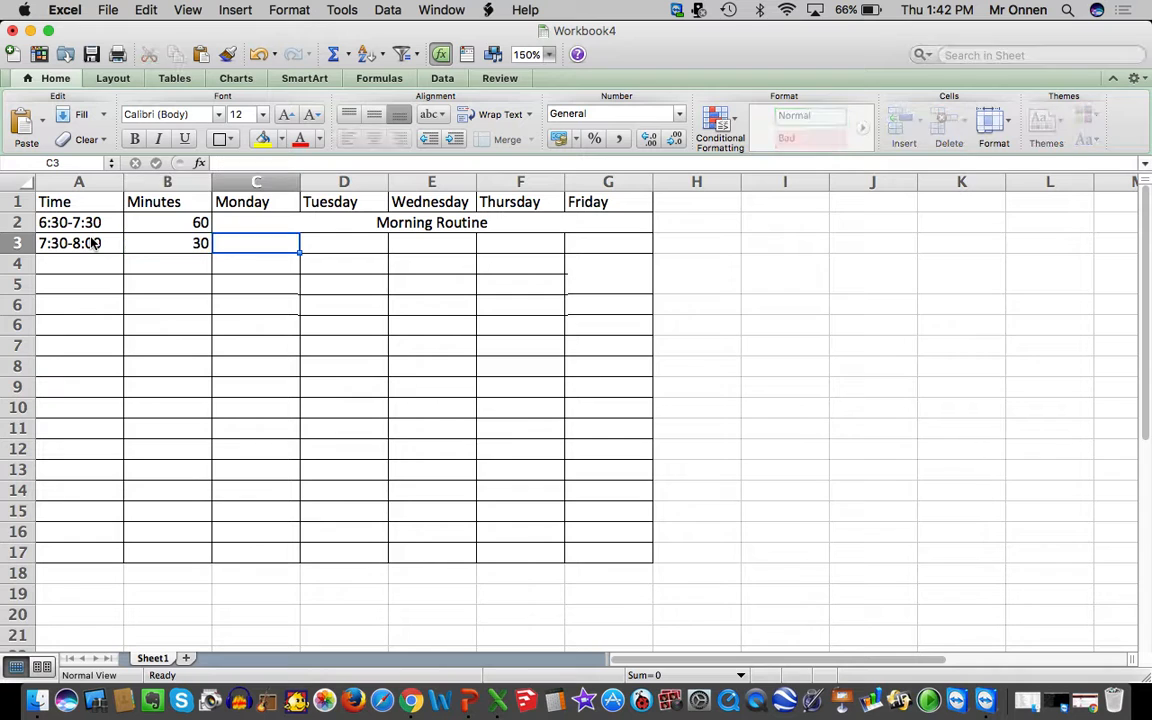
Enter Morning Devotions in C3 as the activity for the 7:30-8:00 slot.
text(Morning Devot)
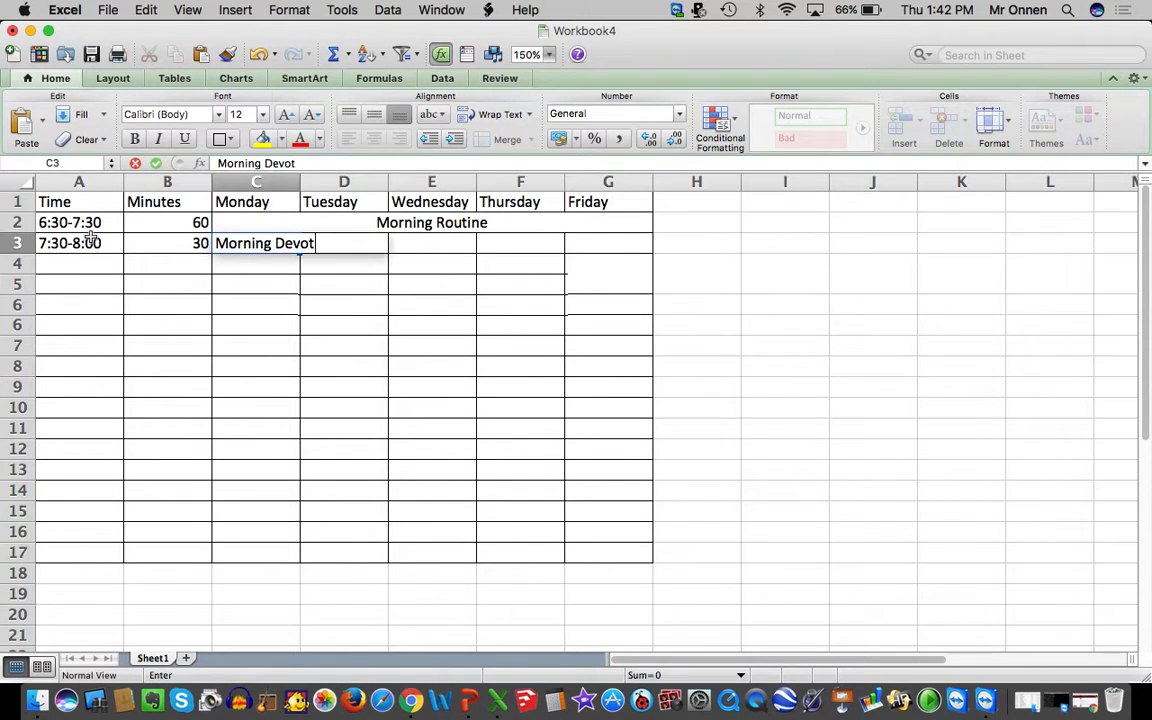
text(ions)
click(225, 304)
Merge C3:G3 into a single cell and center its Morning Devotions text horizontally.
click(285, 243)
drag(285, 243, 575, 243)
right_click(575, 243)
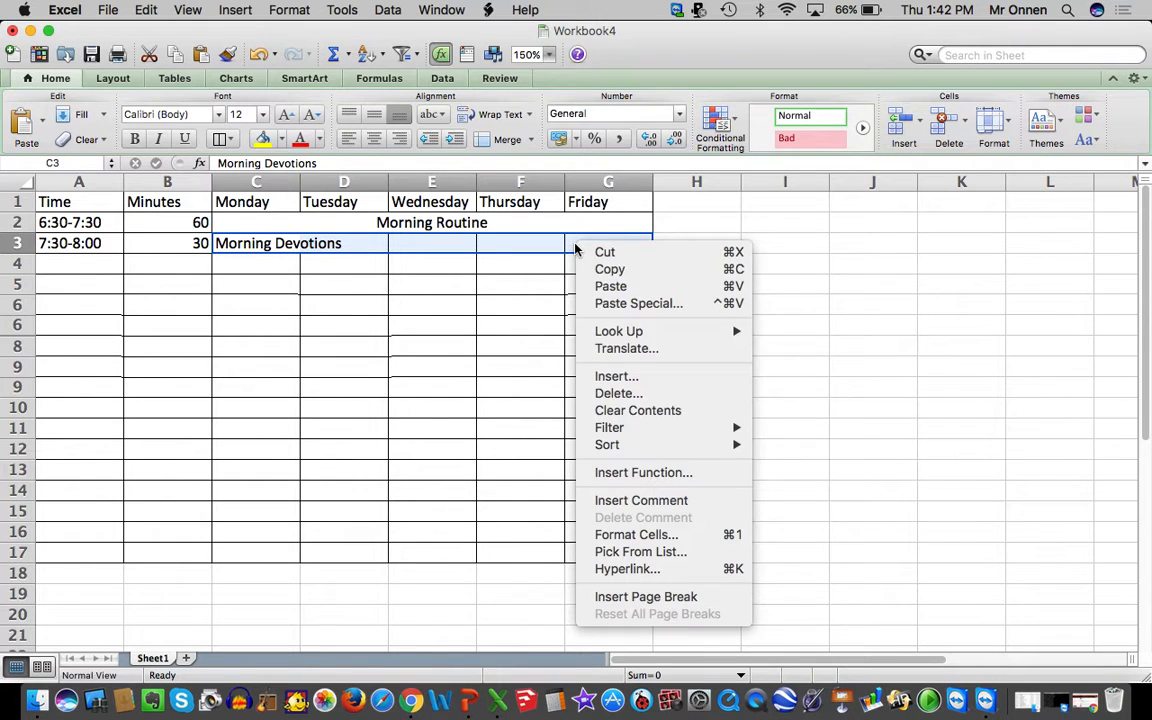
click(636, 535)
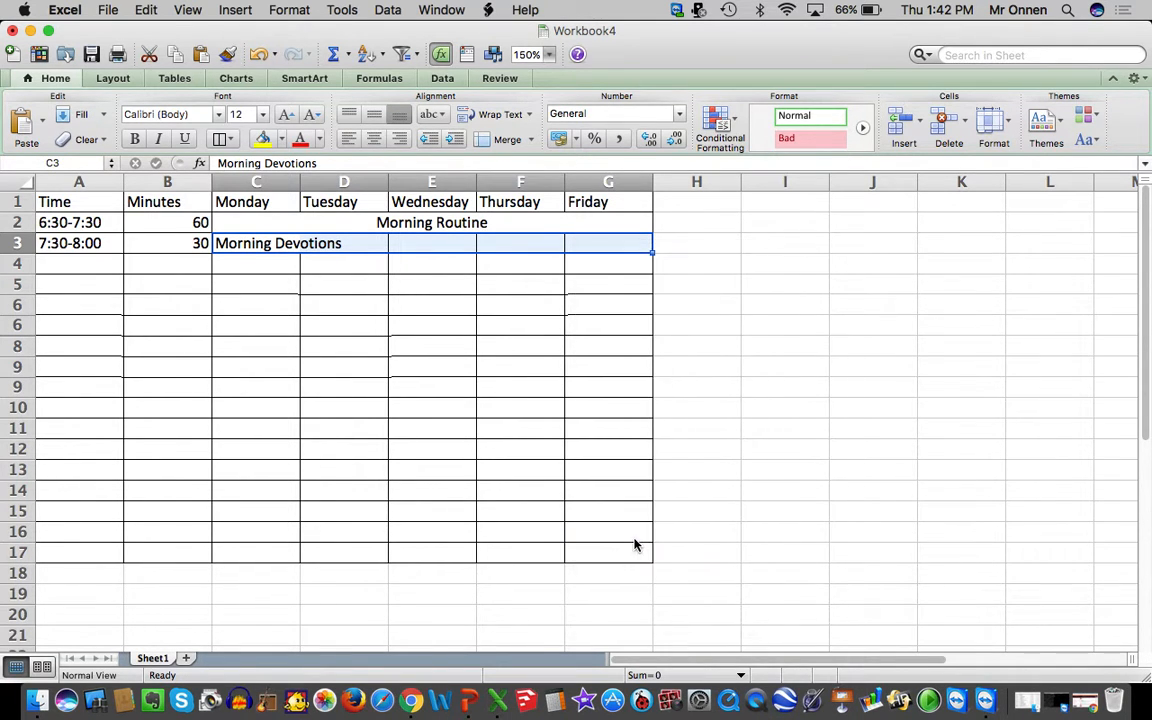
click(476, 466)
key(Return)
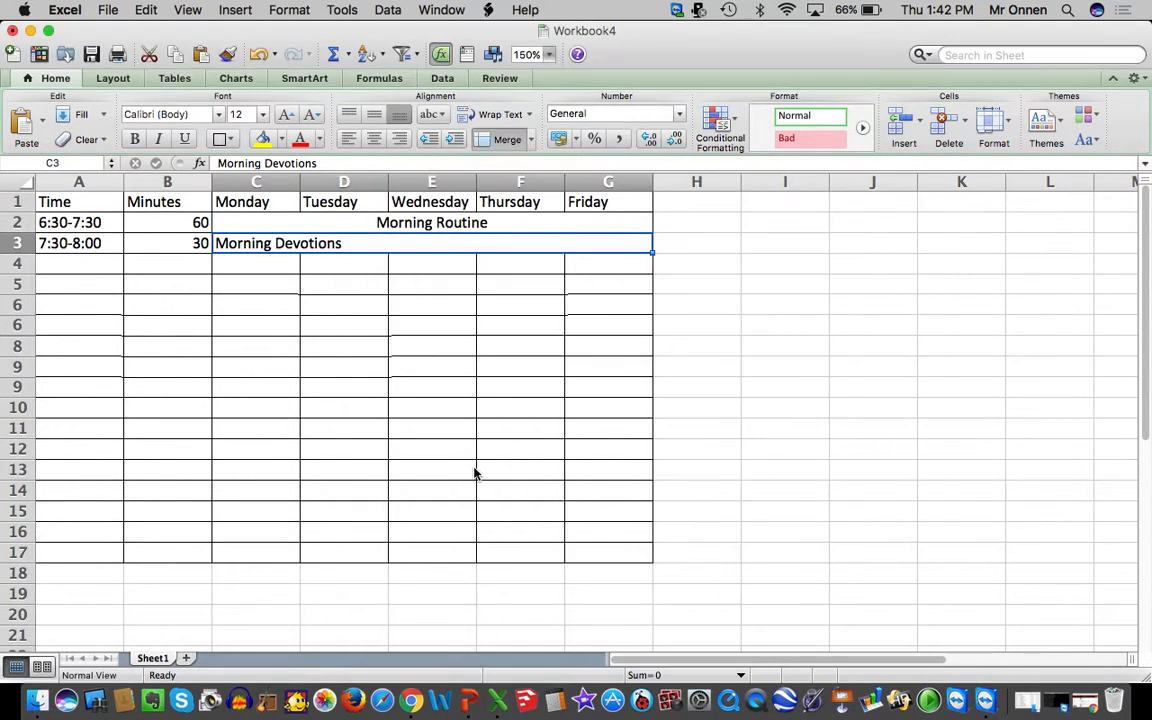
click(378, 144)
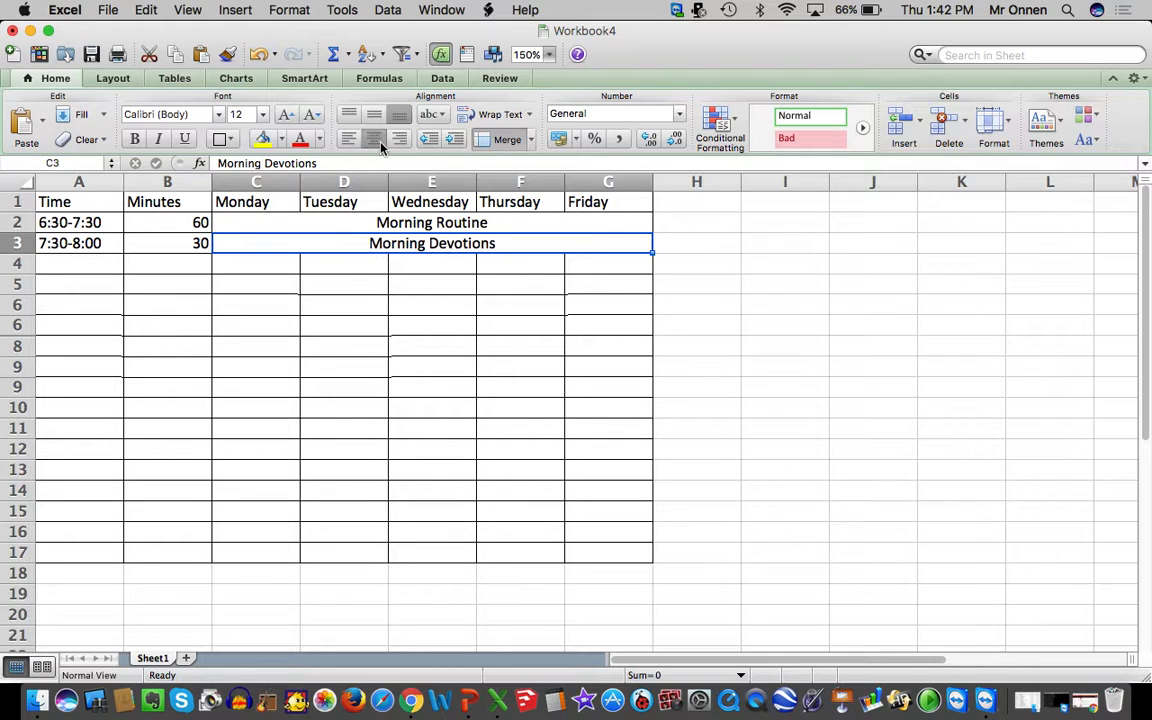
Try left and right alignment on the merged Morning Devotions cell and restore its horizontal centering.
click(362, 144)
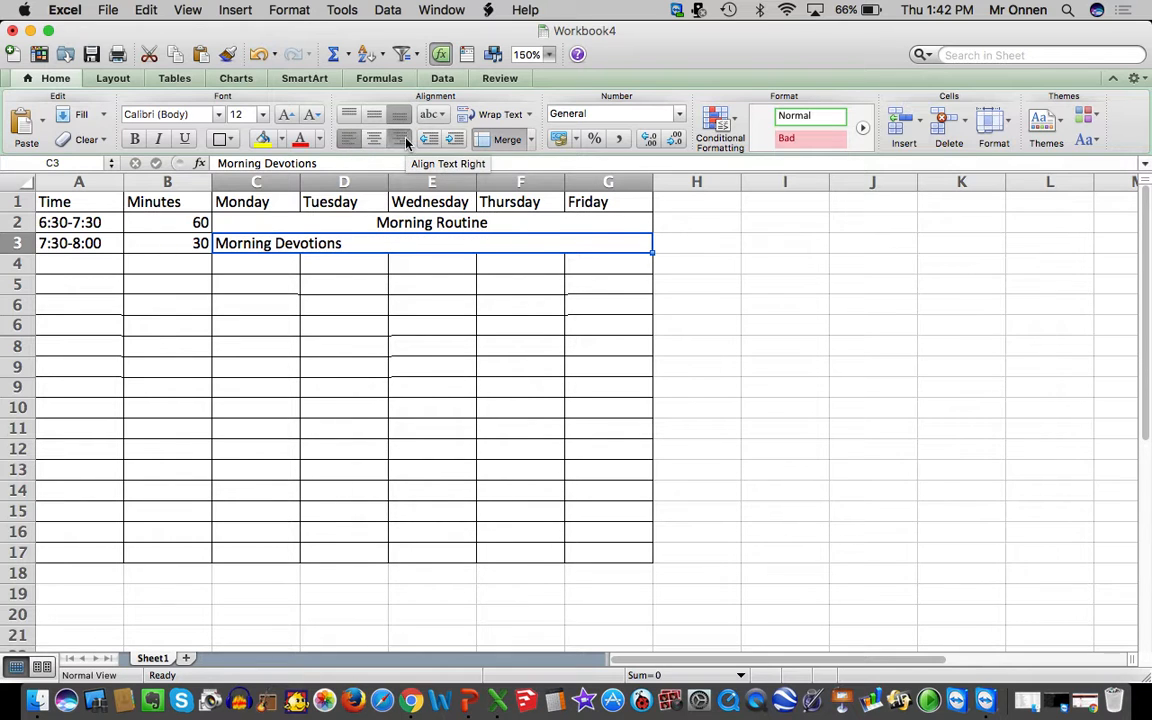
click(399, 139)
click(373, 139)
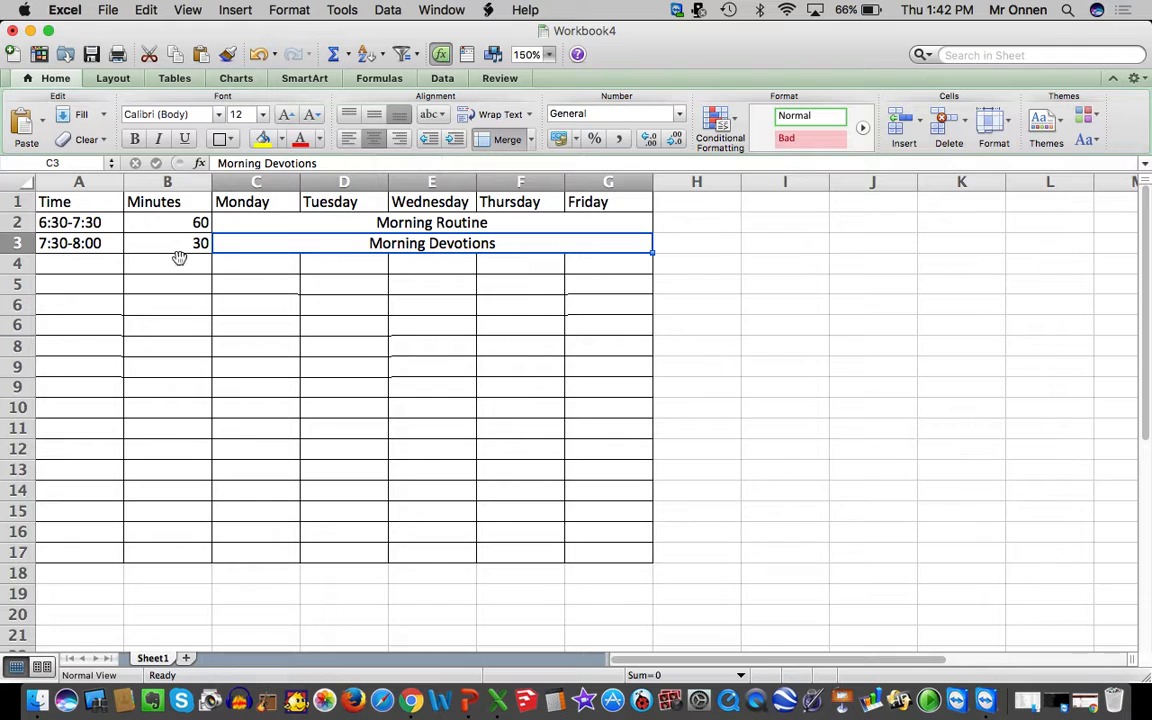
Enter Go to Grandma's House in C4 for Monday and Drive Home in D4 for Tuesday.
click(223, 265)
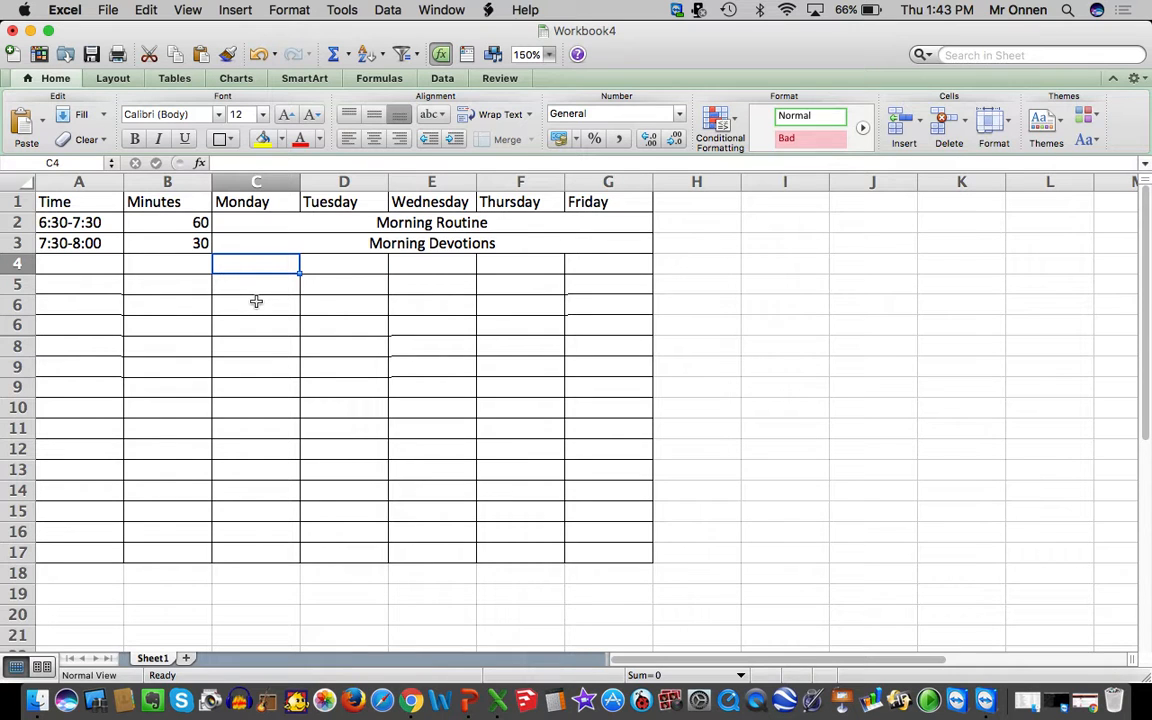
text(Go to Grandma's)
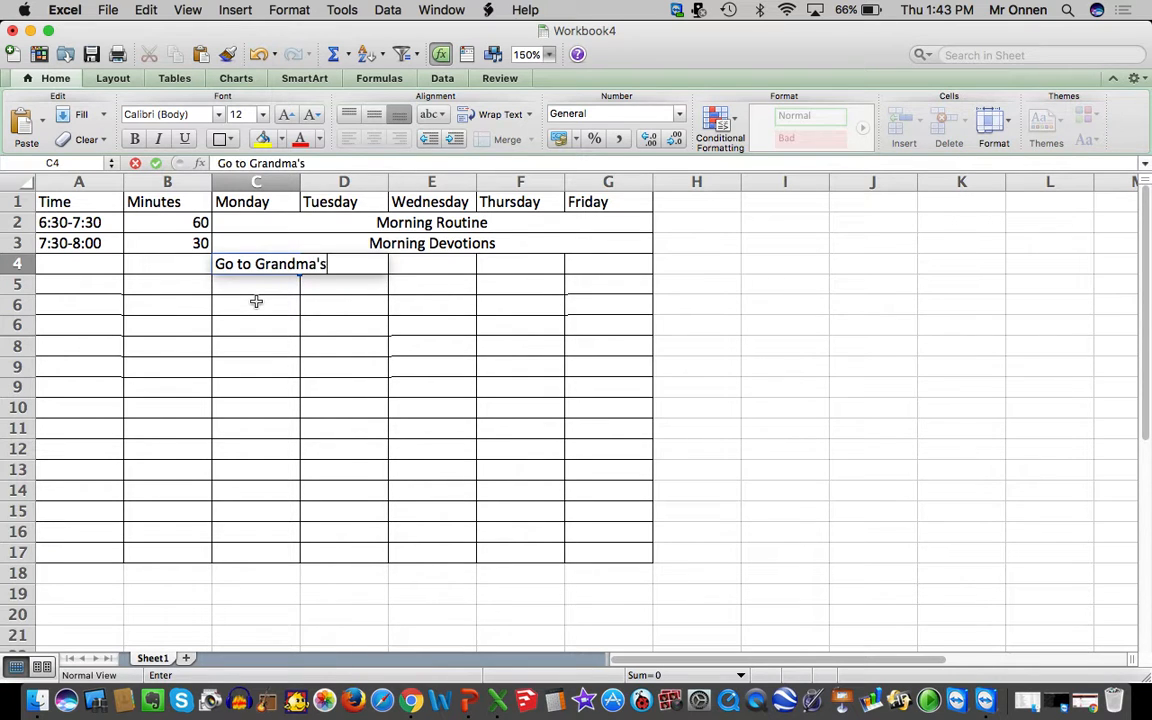
text( House)
click(418, 412)
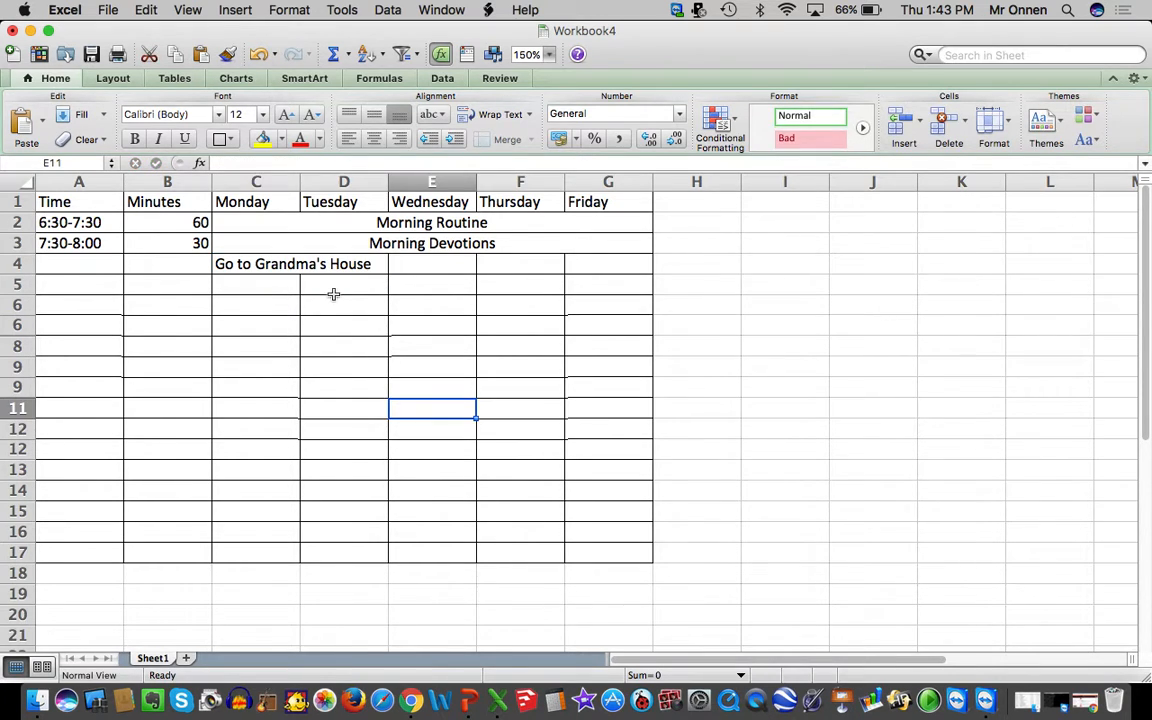
click(356, 265)
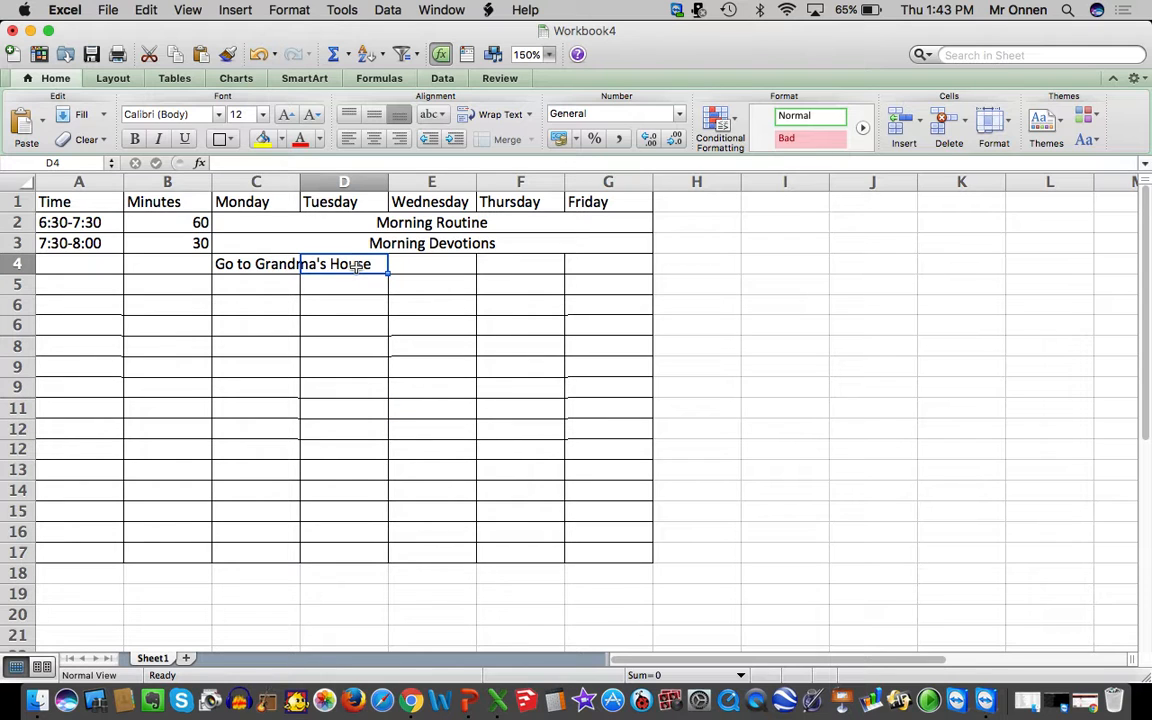
text(Drive)
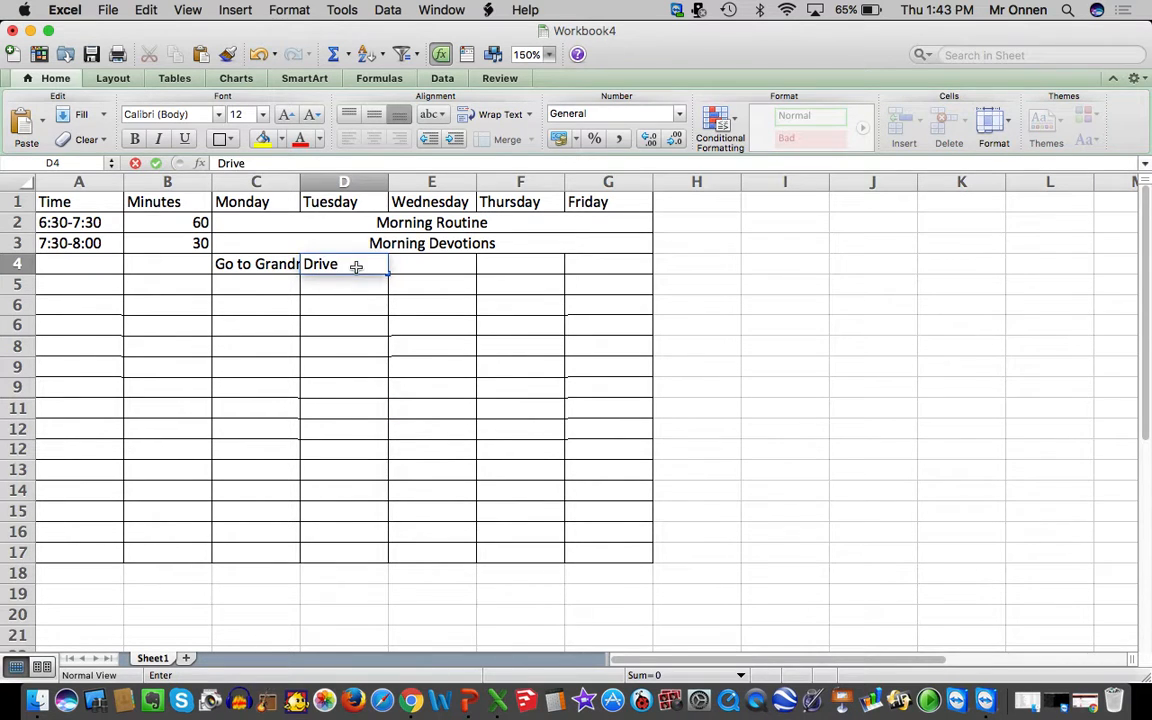
text( Home)
click(414, 319)
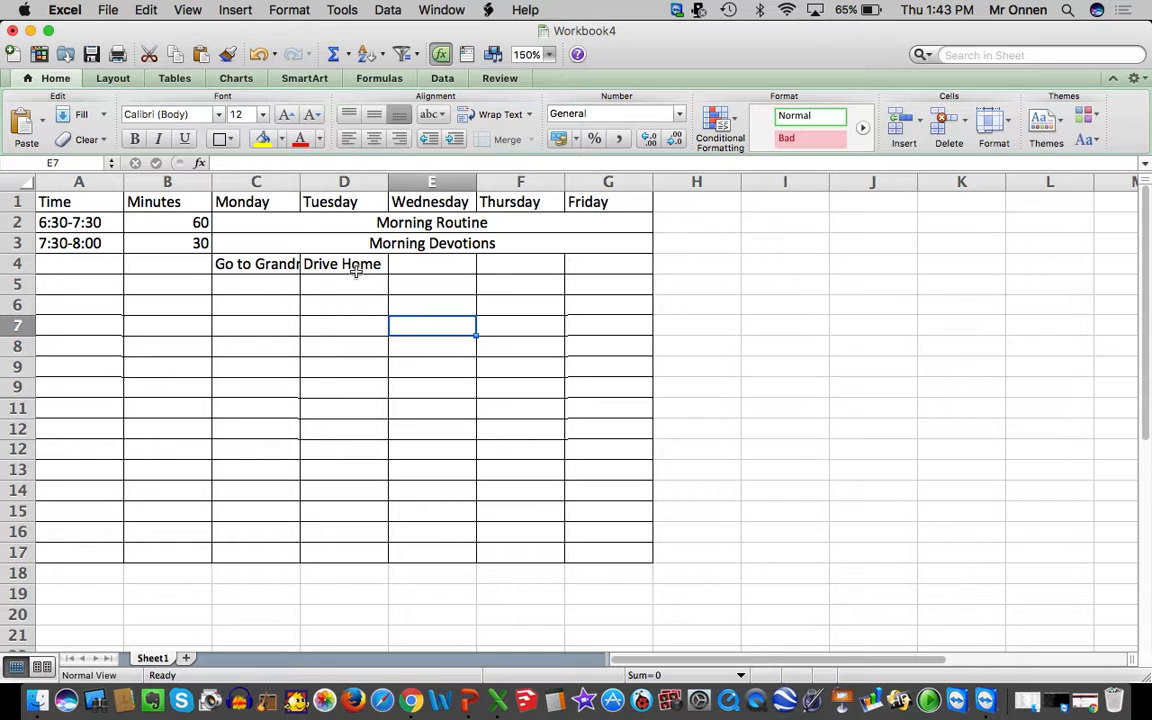
Turn on text wrapping for the Monday and Tuesday activities in C4:D4.
drag(274, 264, 312, 265)
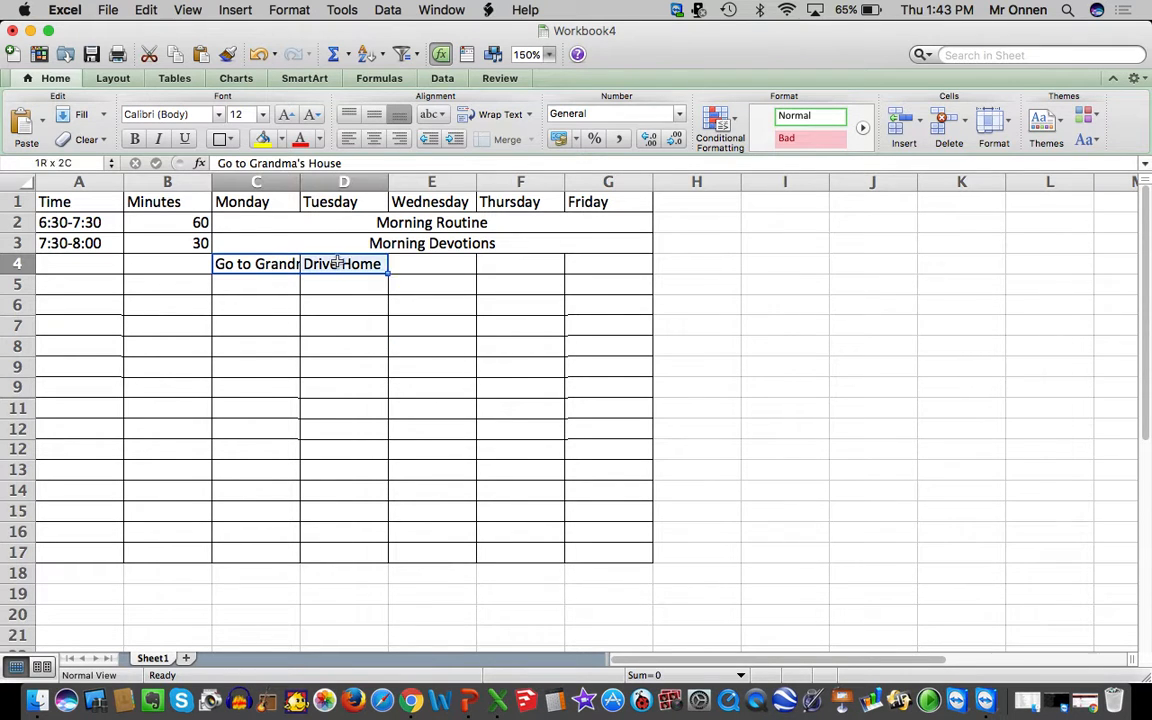
right_click(337, 265)
click(404, 552)
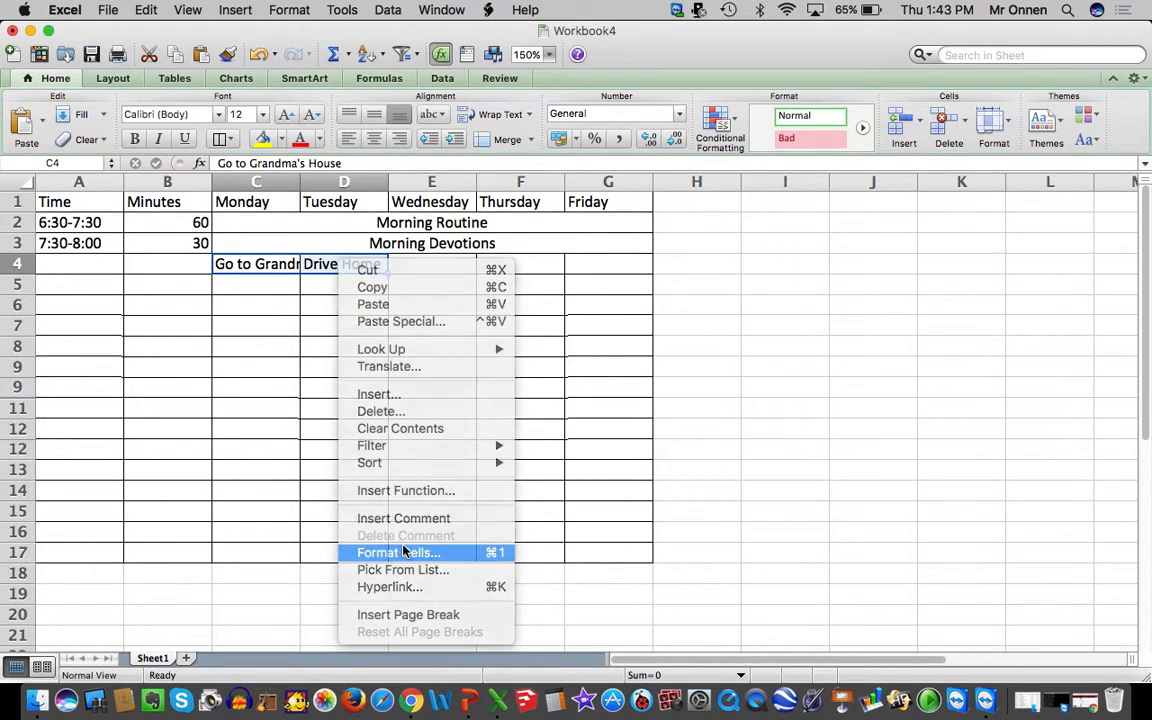
click(250, 429)
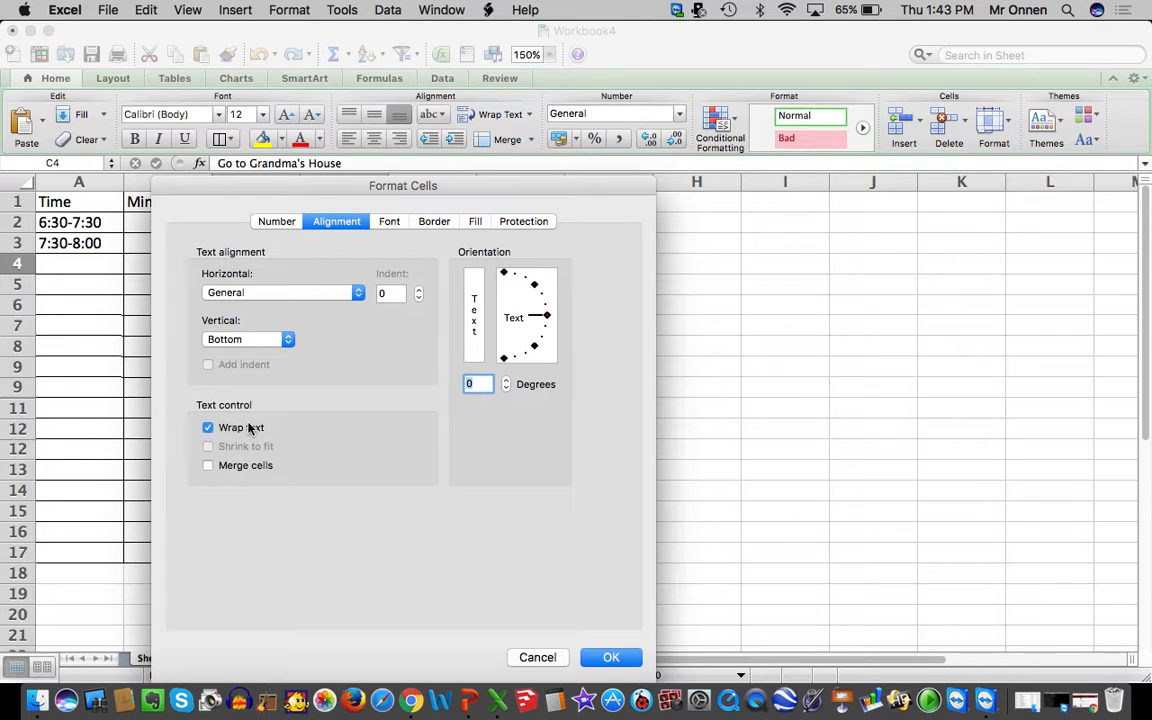
key(Return)
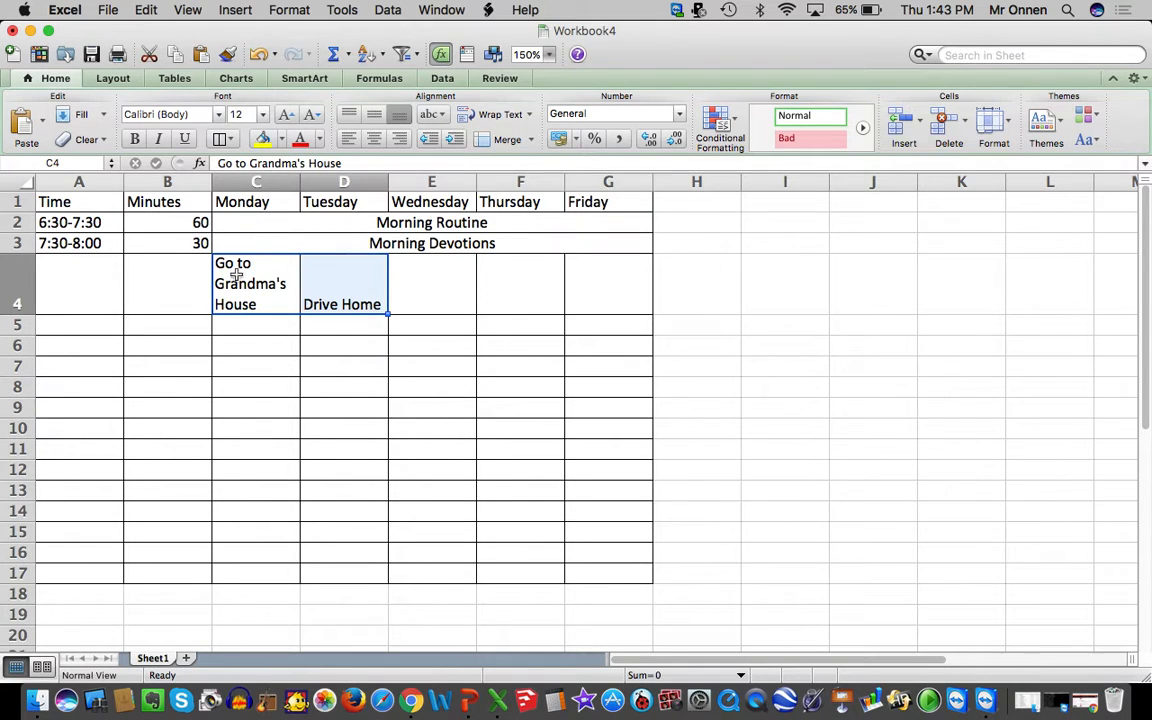
Increase the height of row 2 to suit the 60-minute Morning Routine slot.
click(183, 272)
click(184, 245)
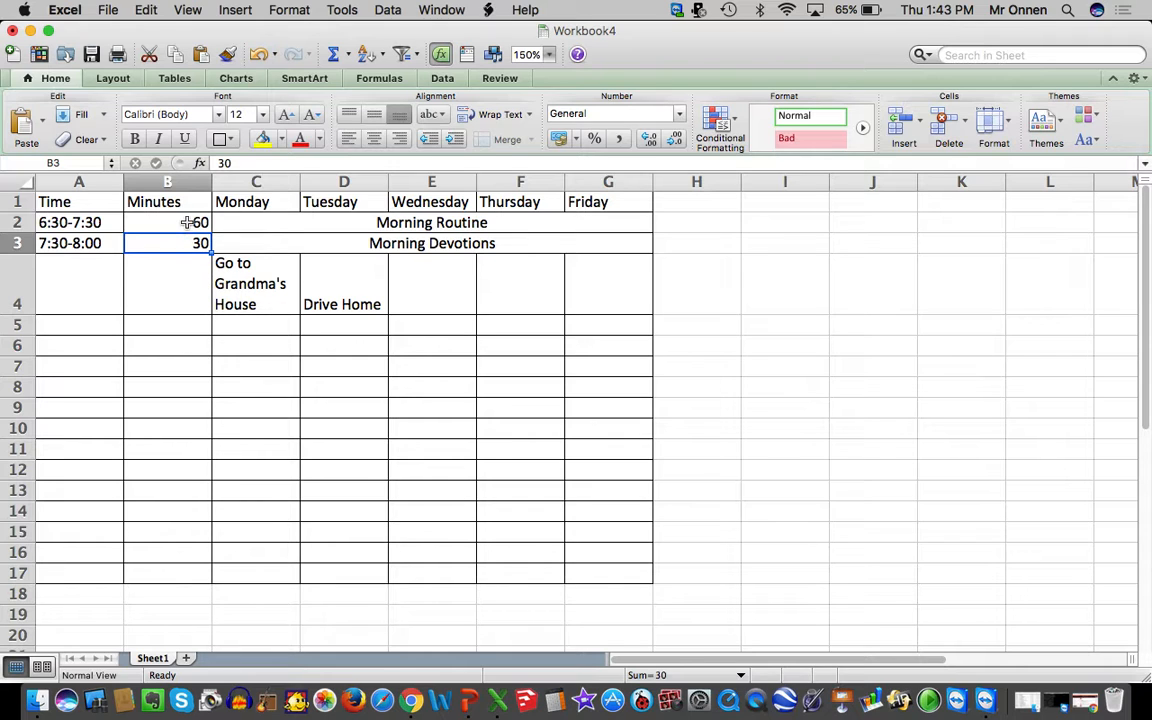
click(186, 222)
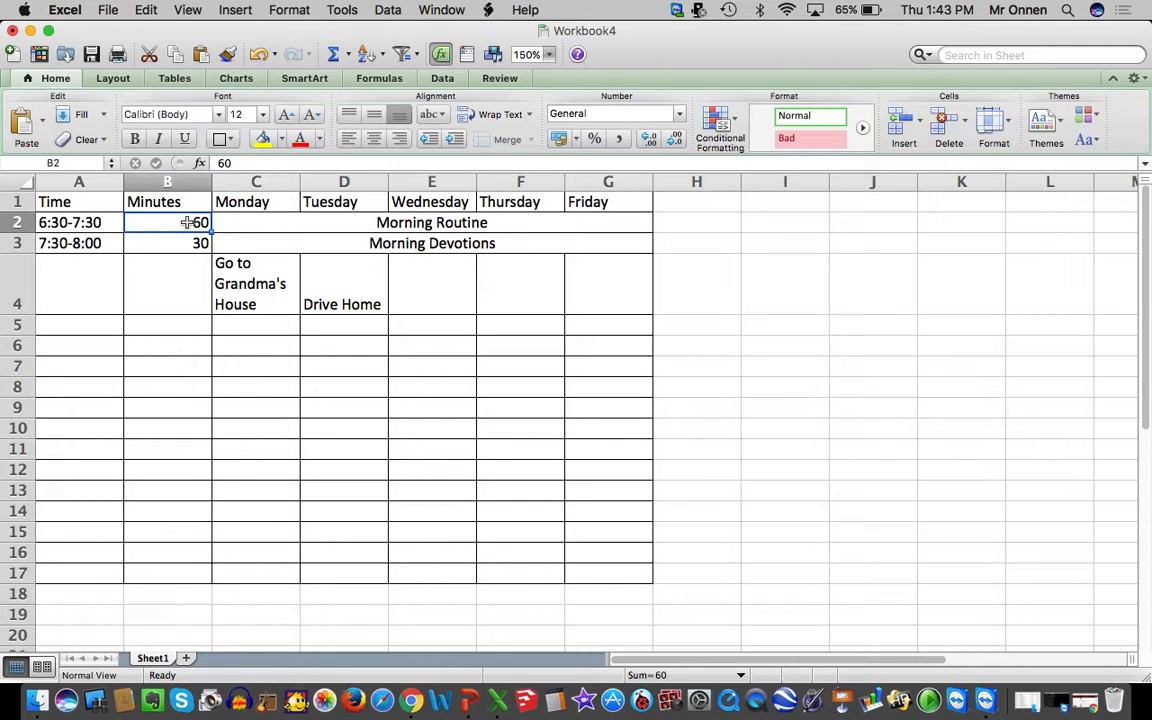
click(1005, 137)
click(1008, 147)
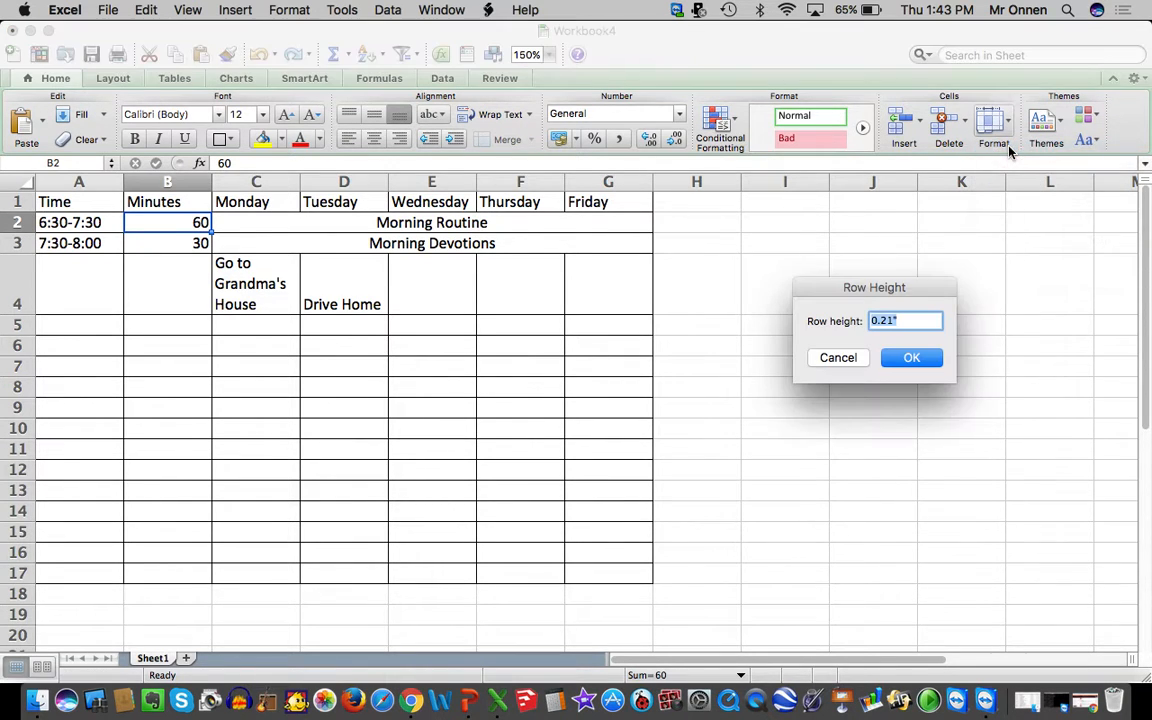
click(885, 321)
click(912, 357)
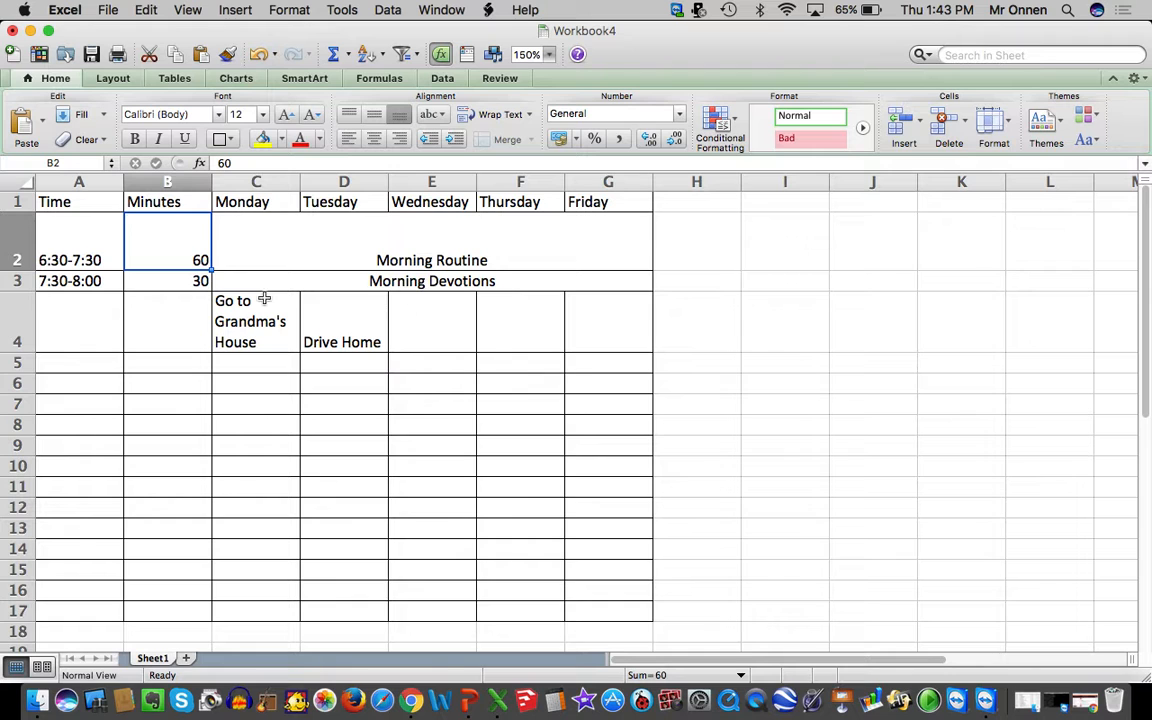
Set the height of row 3, the 30-minute Morning Devotions slot, to 0.3 inches.
click(201, 281)
click(992, 121)
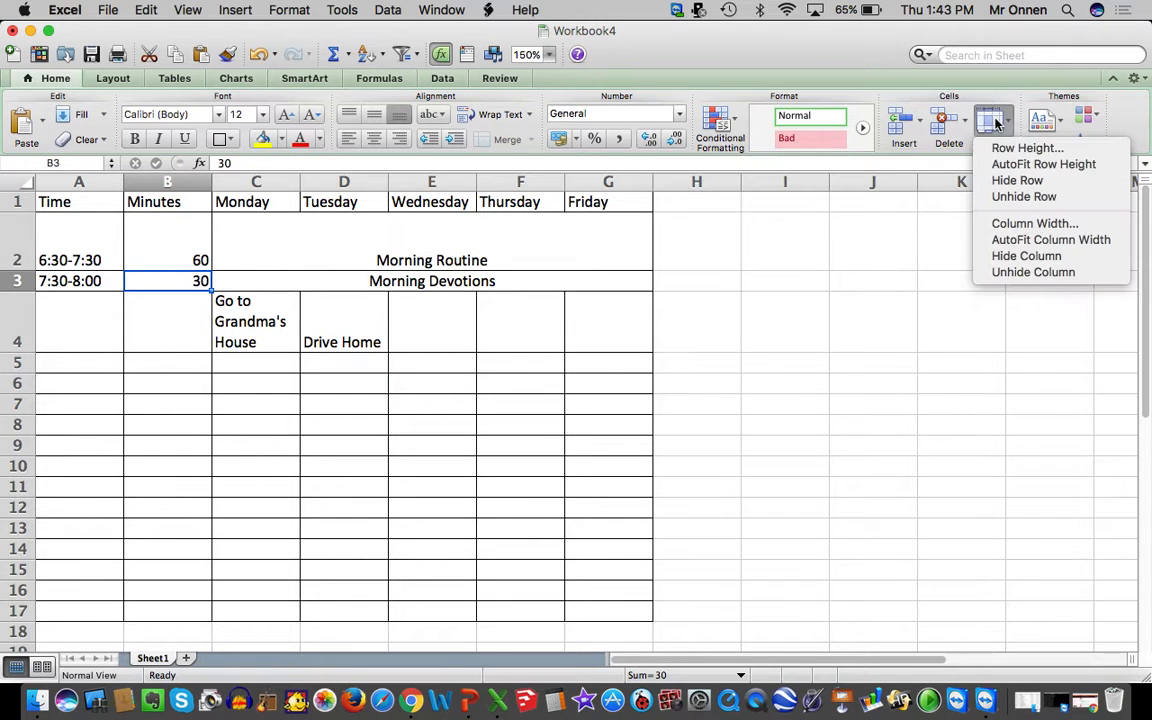
click(1026, 148)
text(0.3)
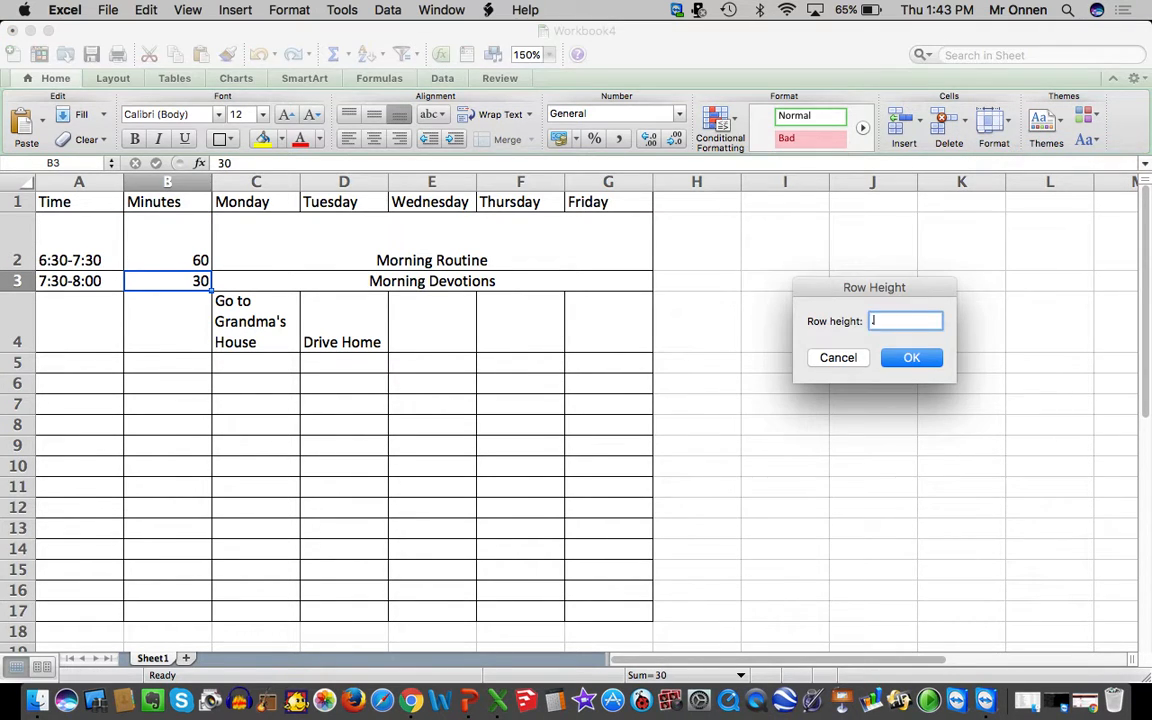
key(Return)
Enter 180 in B4 as the minutes for the third time slot.
click(170, 332)
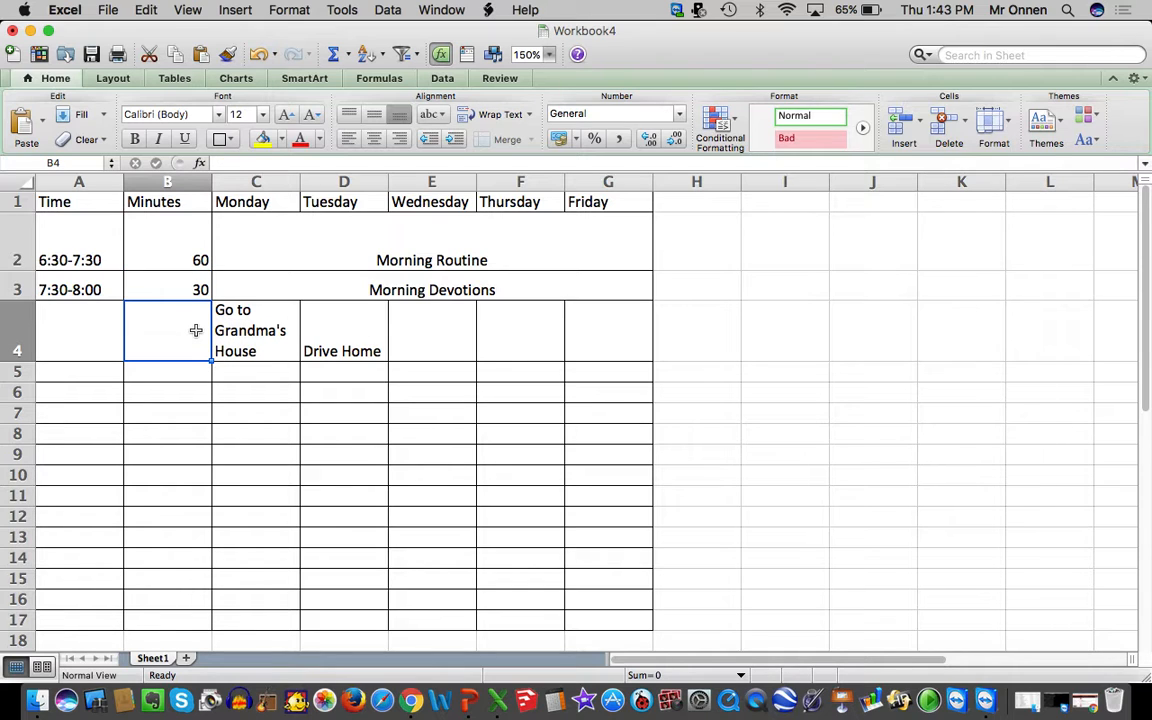
text(180)
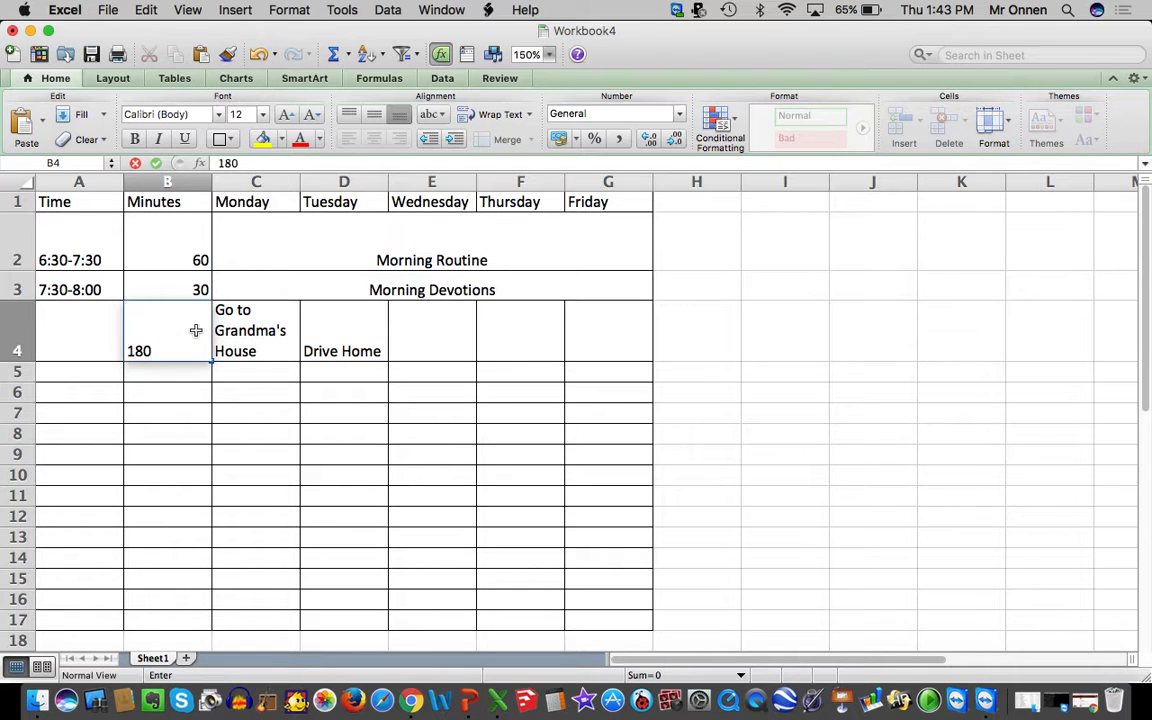
click(449, 293)
click(292, 322)
Set the height of row 4, the 180-minute slot, to 1.8 inches.
click(170, 314)
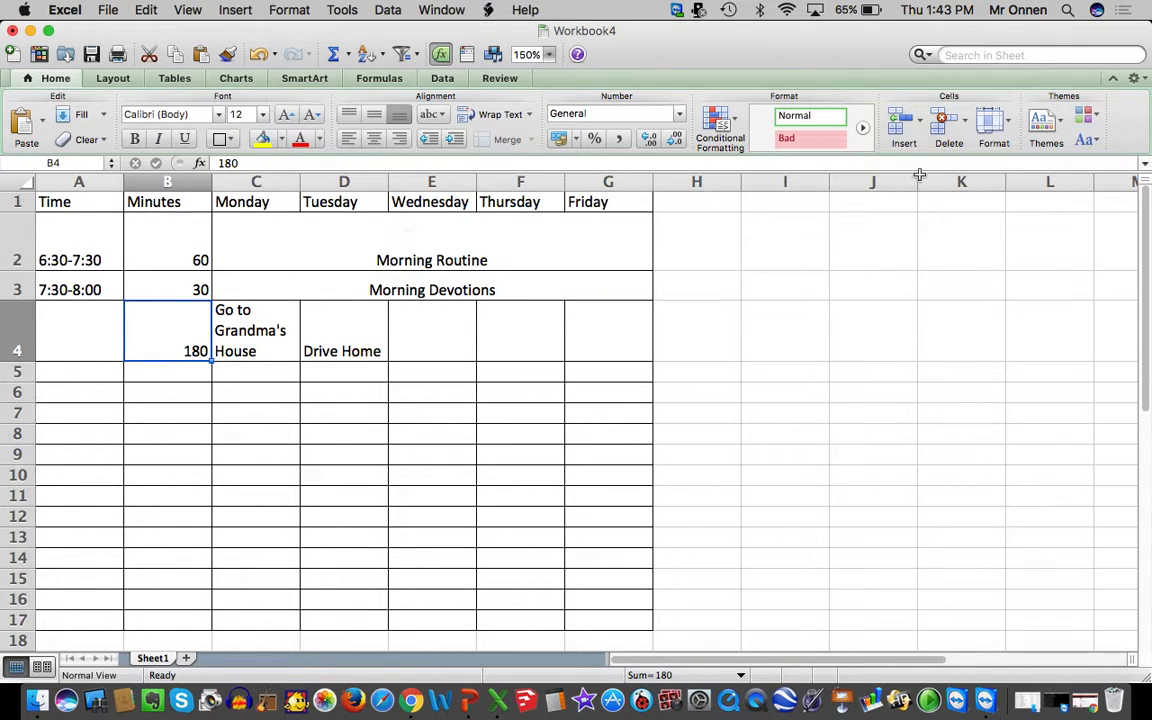
click(1011, 126)
click(1000, 150)
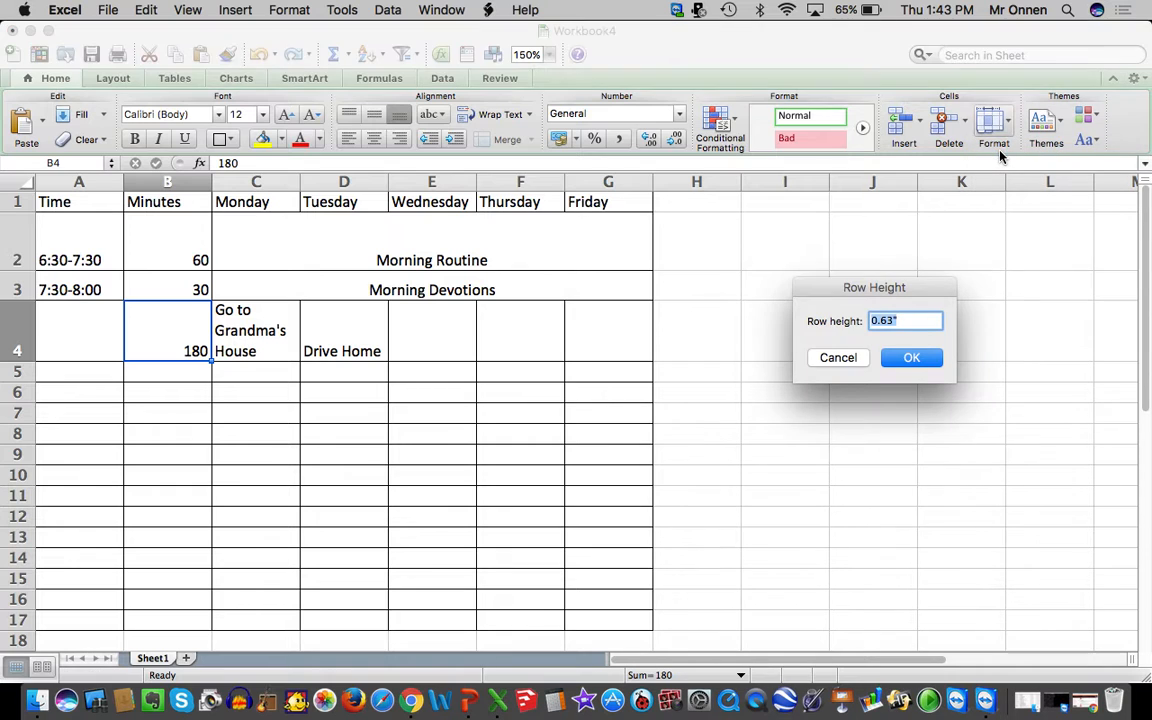
text(1.8)
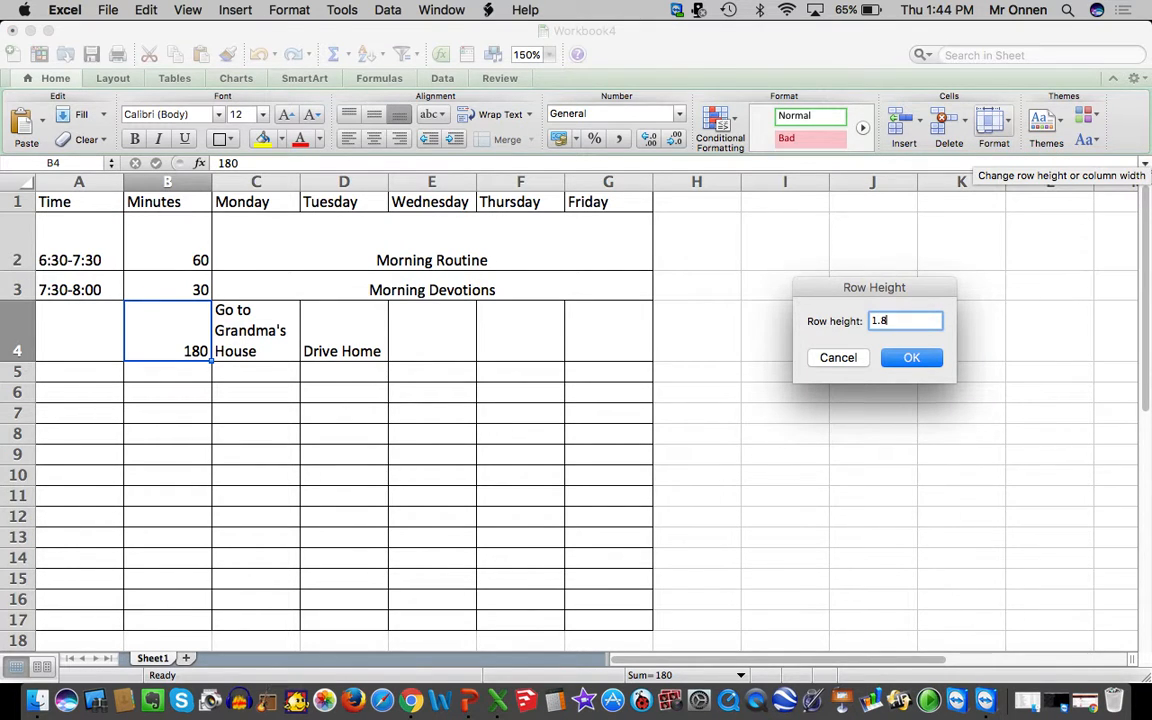
key(Return)
click(733, 404)
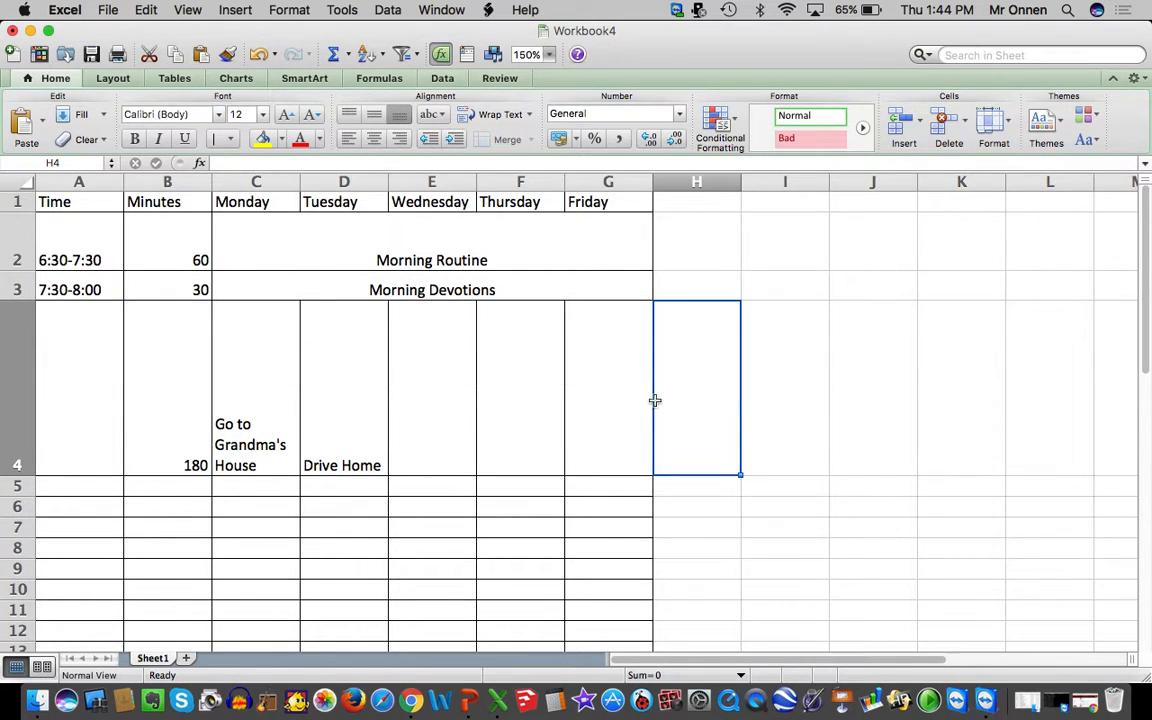
drag(625, 398, 100, 254)
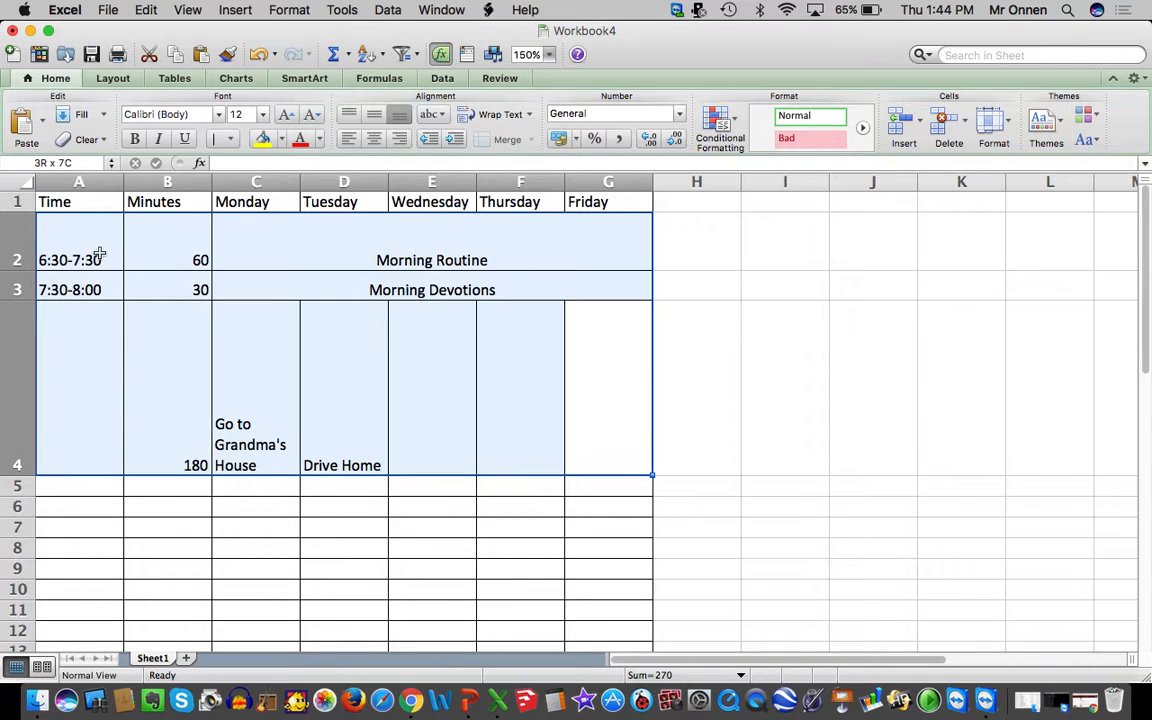
Enter 8:00-11:00 in A4 as the time range of the 180-minute slot.
click(89, 359)
text(8)
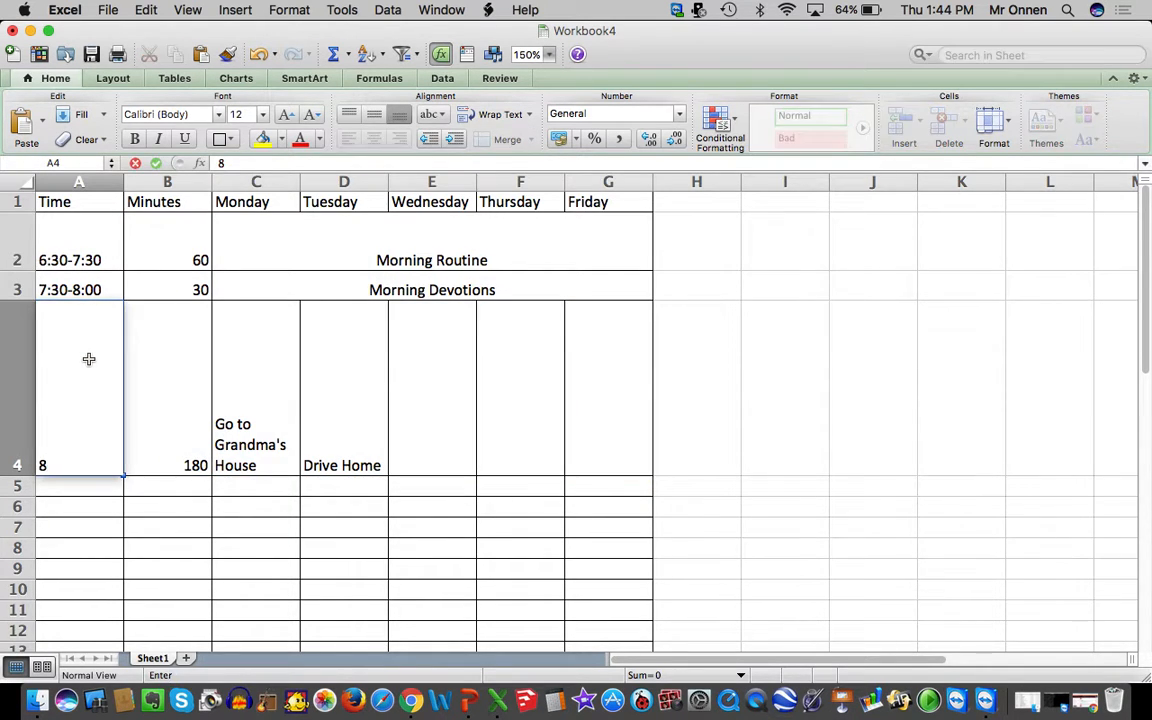
text(:00-11)
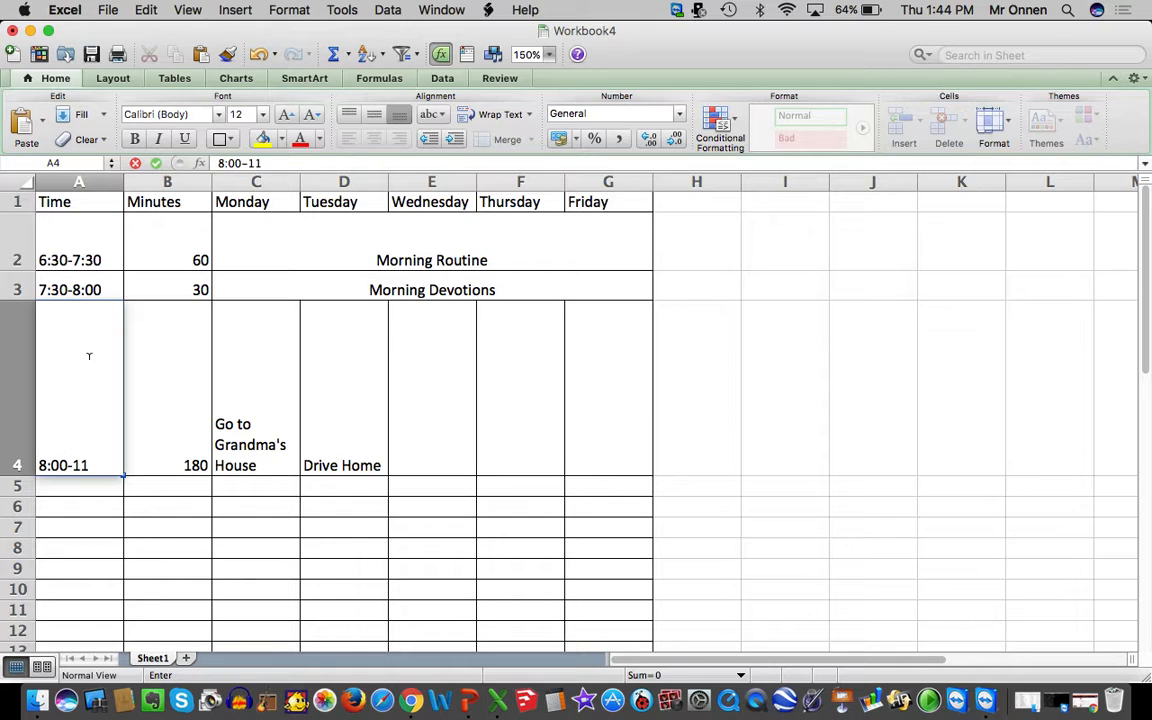
text(:00\)
key(BackSpace)
click(468, 546)
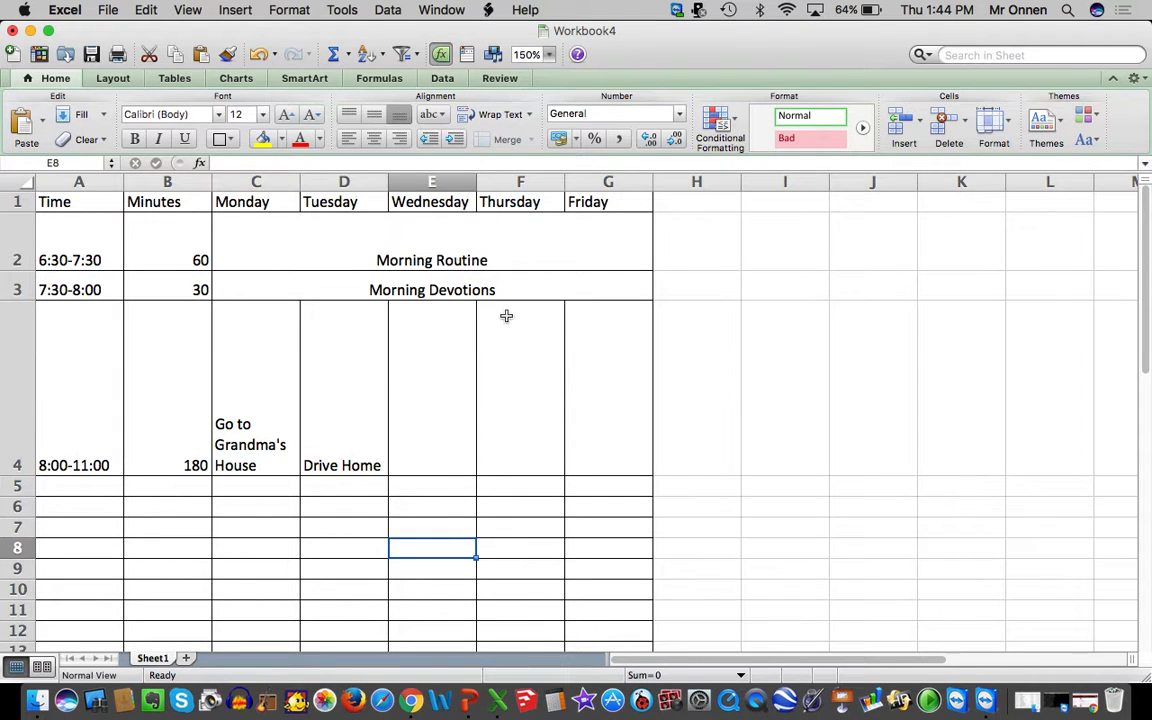
Center the contents of the three time-slot rows, A2 through G4, horizontally.
mouse_move(581, 442)
mouse_down()
mouse_move(269, 260)
mouse_move(98, 226)
mouse_up()
click(350, 140)
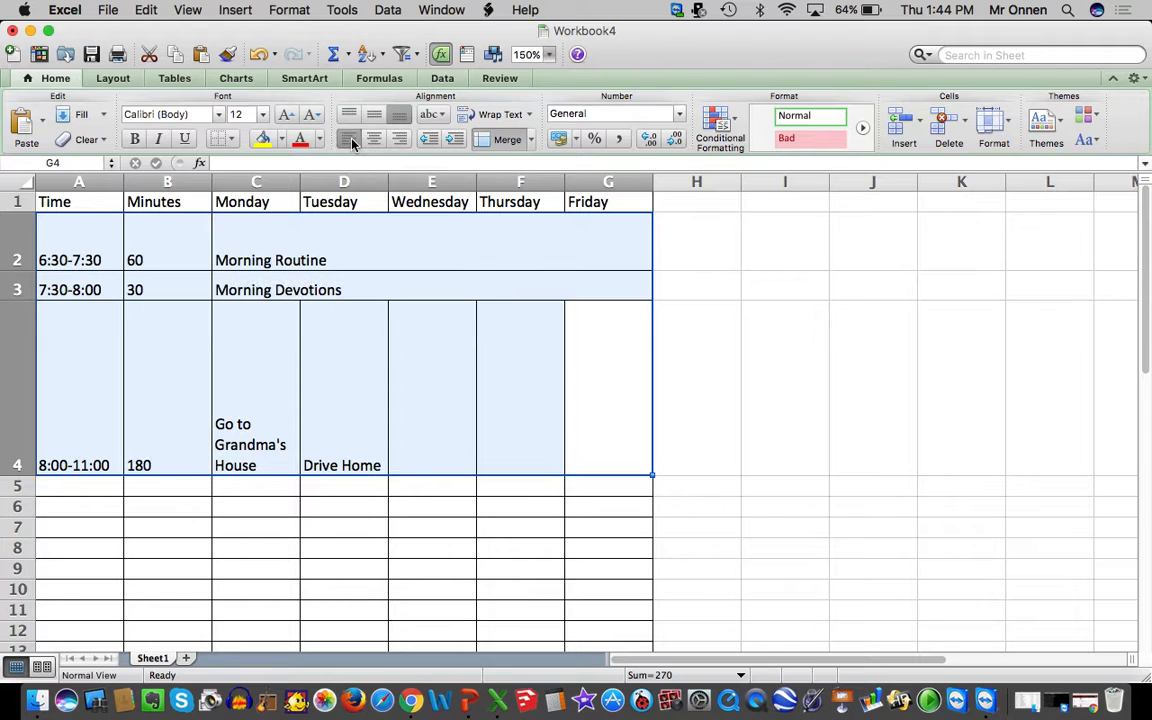
click(399, 139)
click(373, 139)
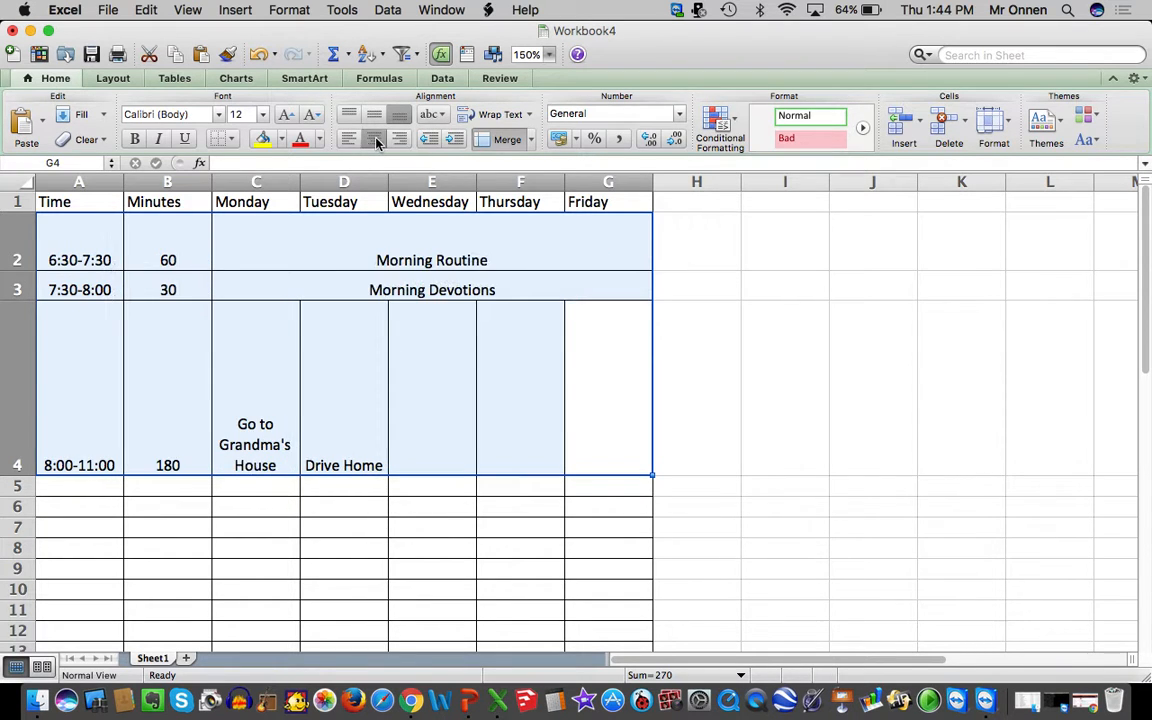
Set the vertical text alignment of the three time-slot rows to Center.
right_click(375, 398)
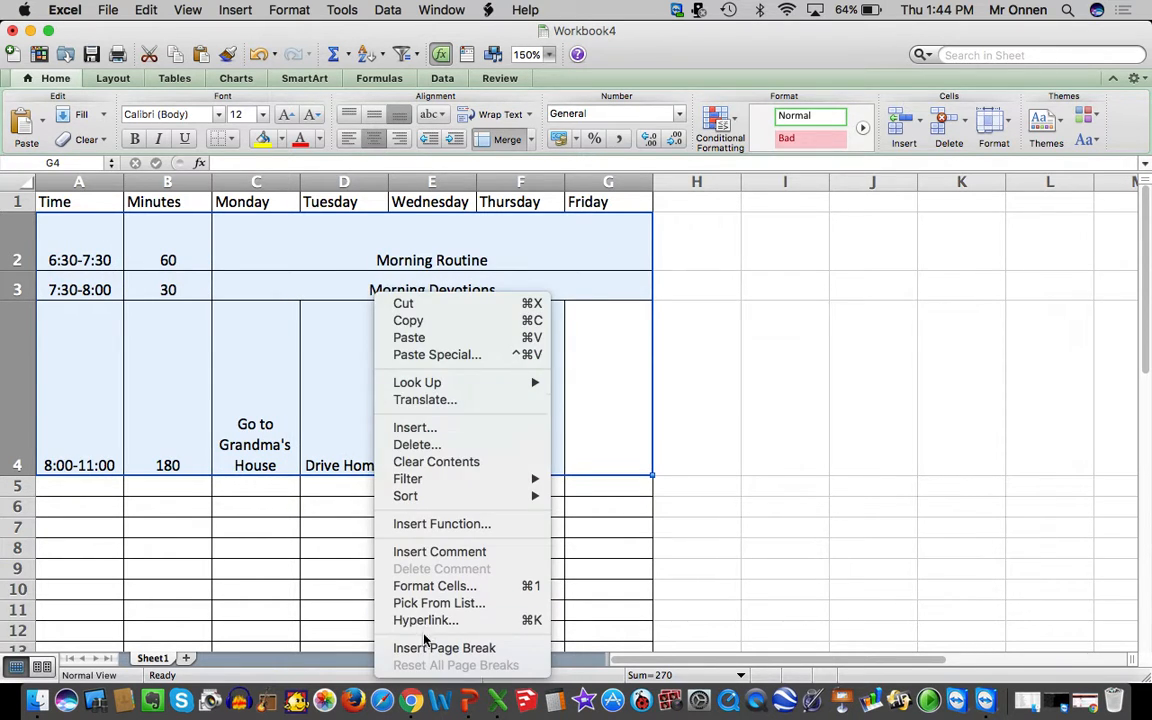
click(430, 588)
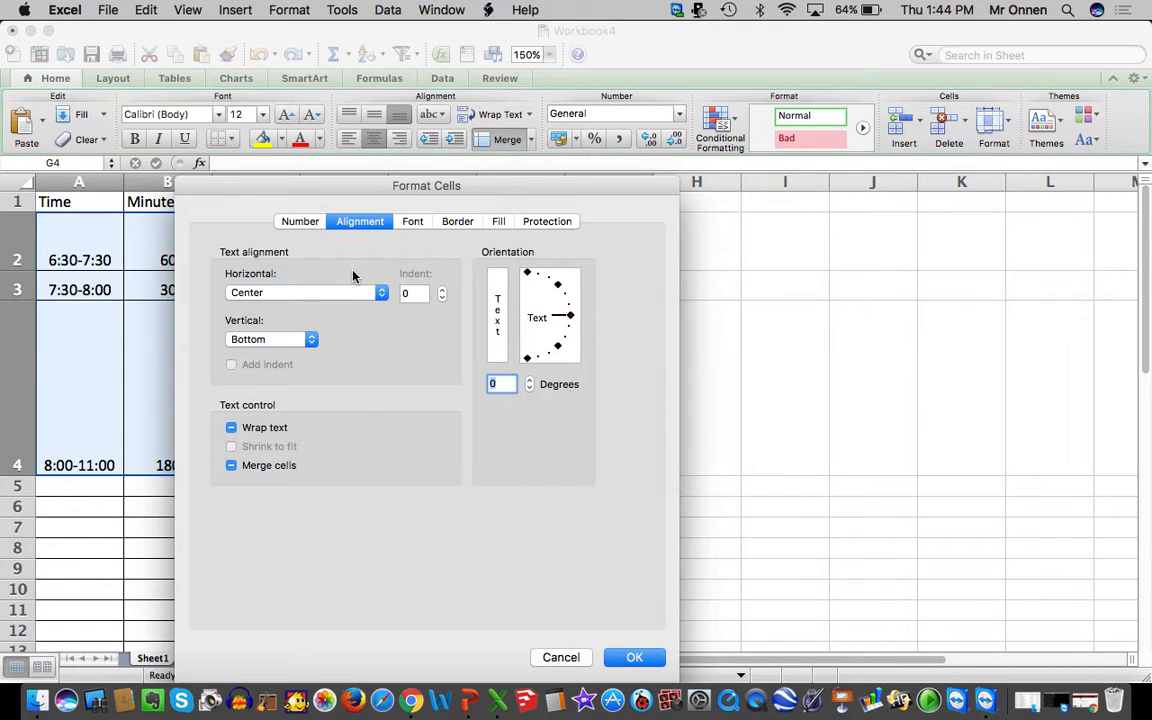
click(283, 341)
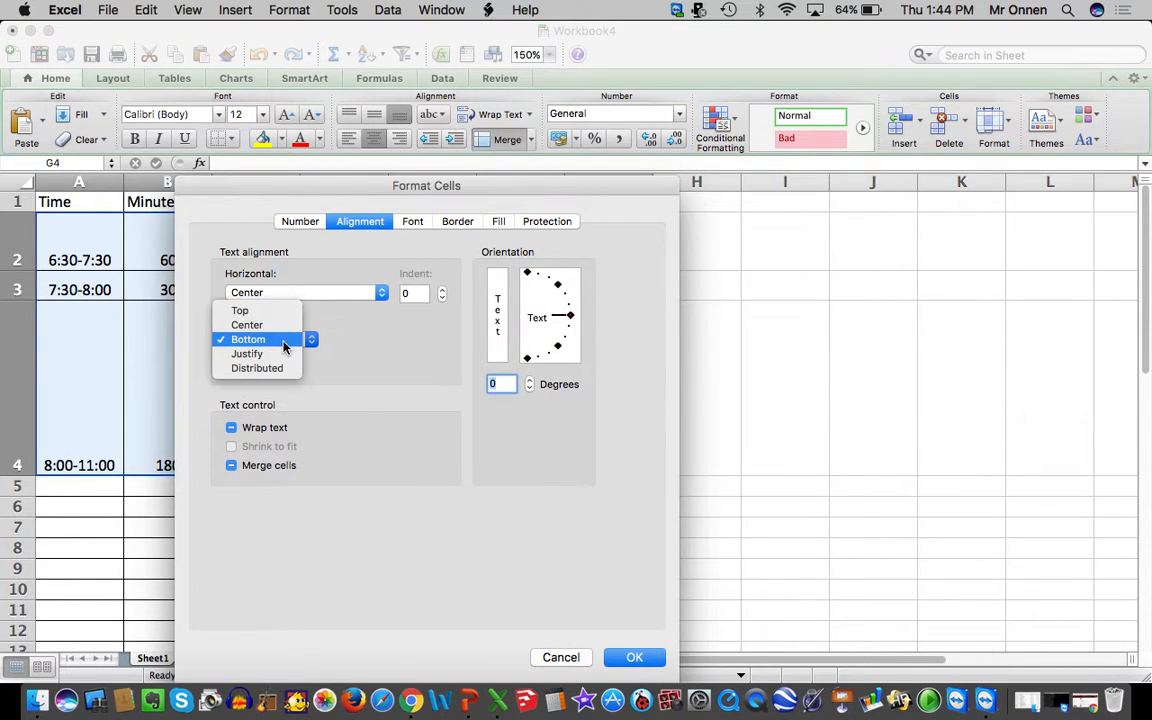
click(283, 325)
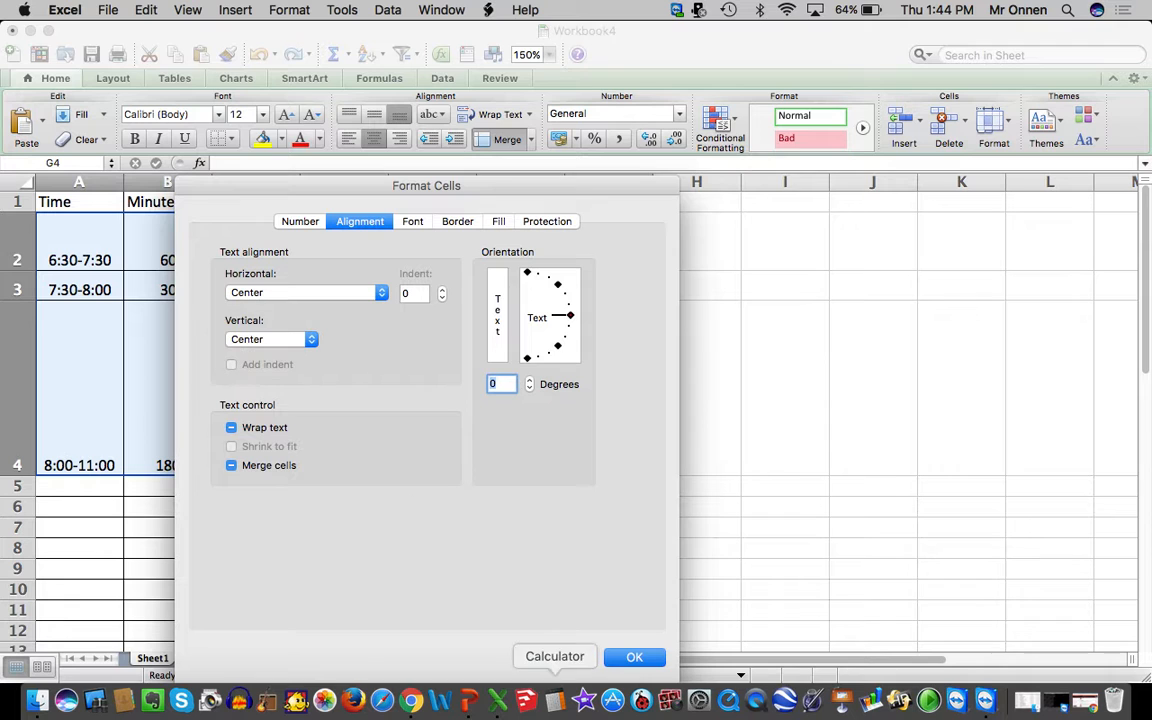
click(637, 657)
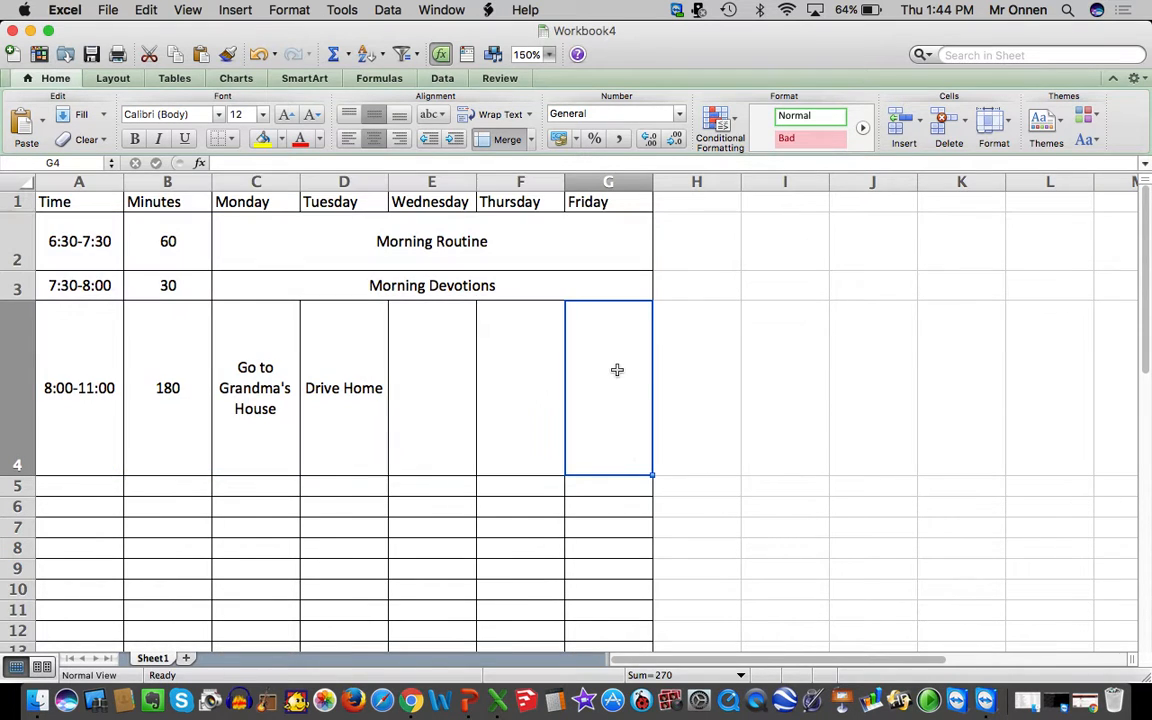
Insert an entire row above the header row that holds Time, Minutes and the weekdays.
click(78, 202)
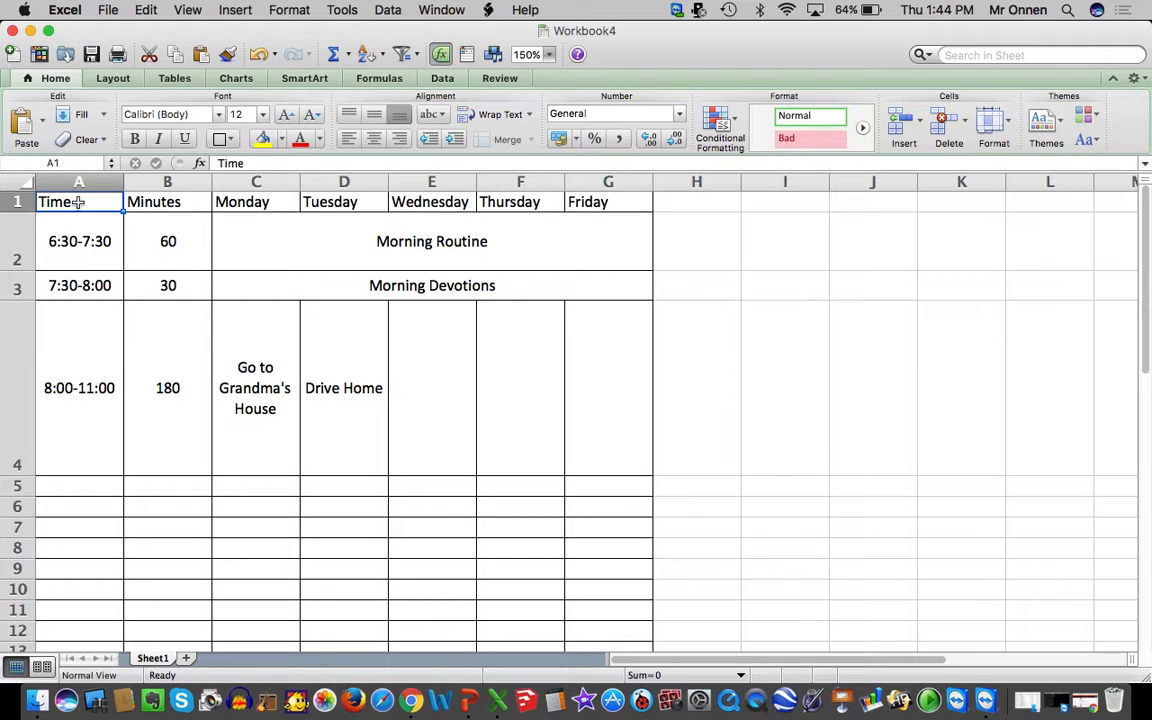
right_click(78, 202)
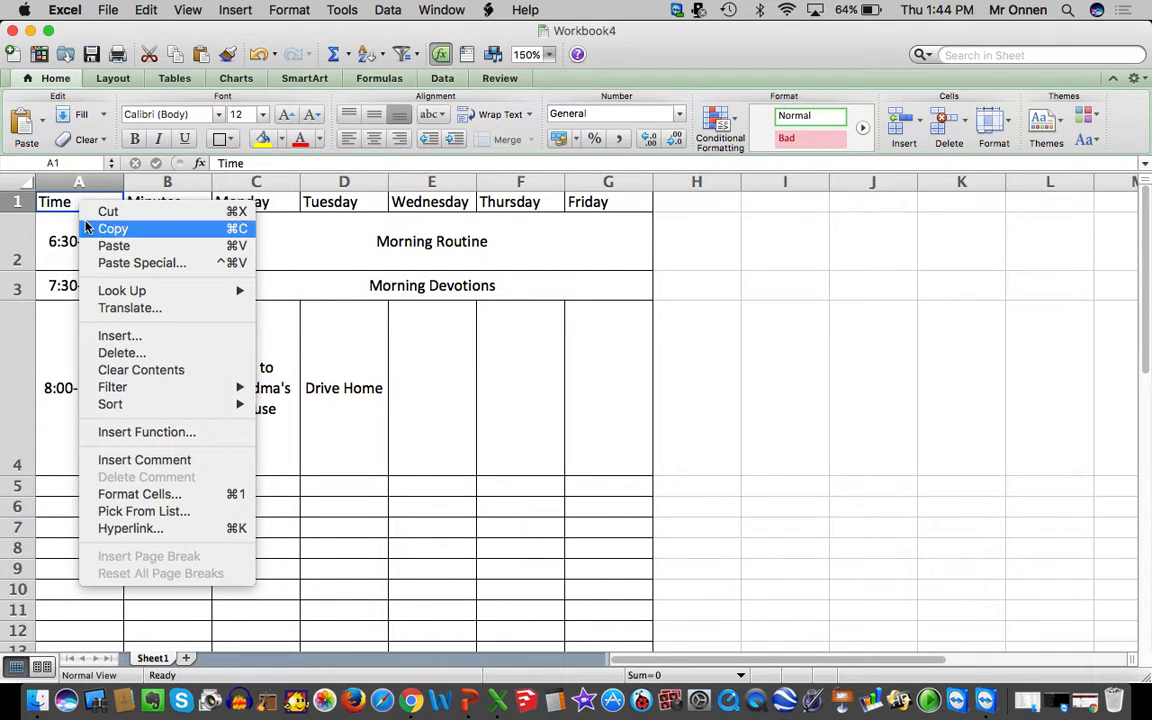
click(115, 336)
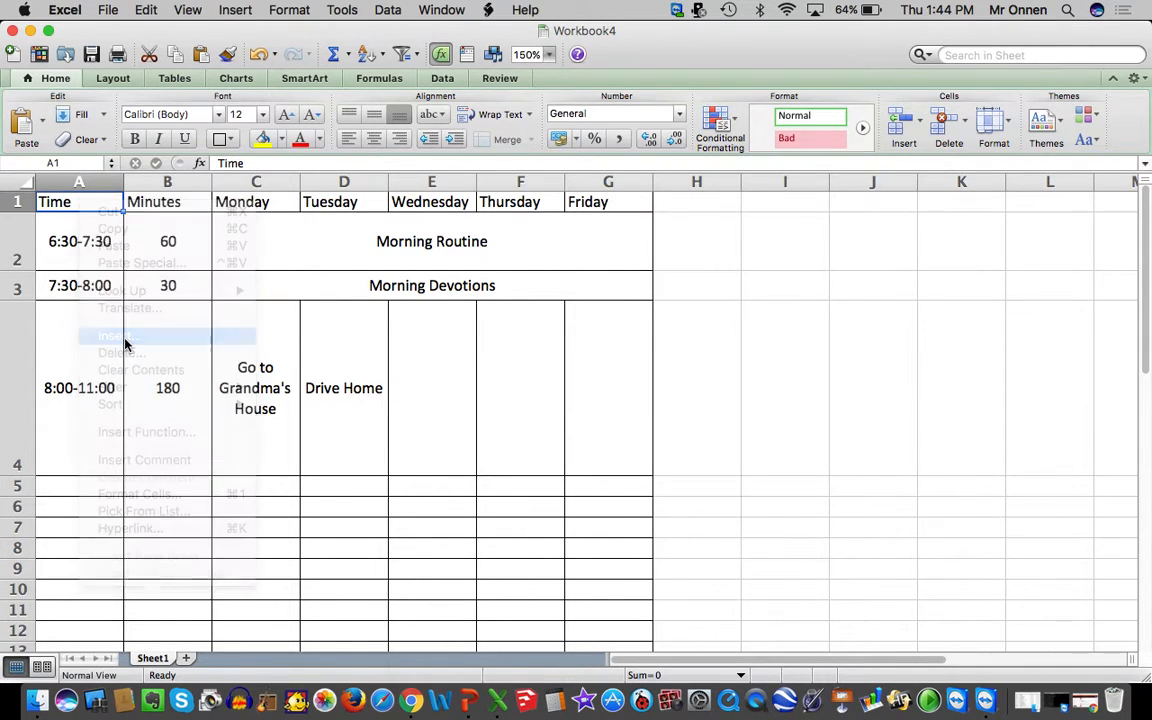
click(117, 335)
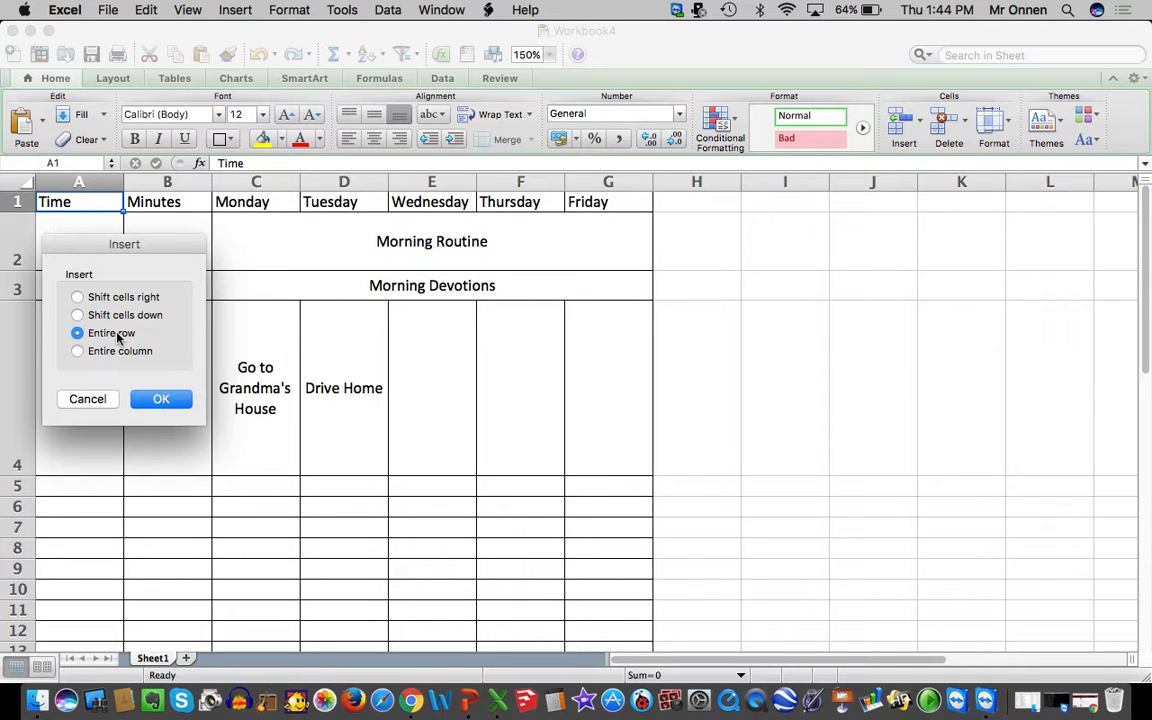
click(161, 399)
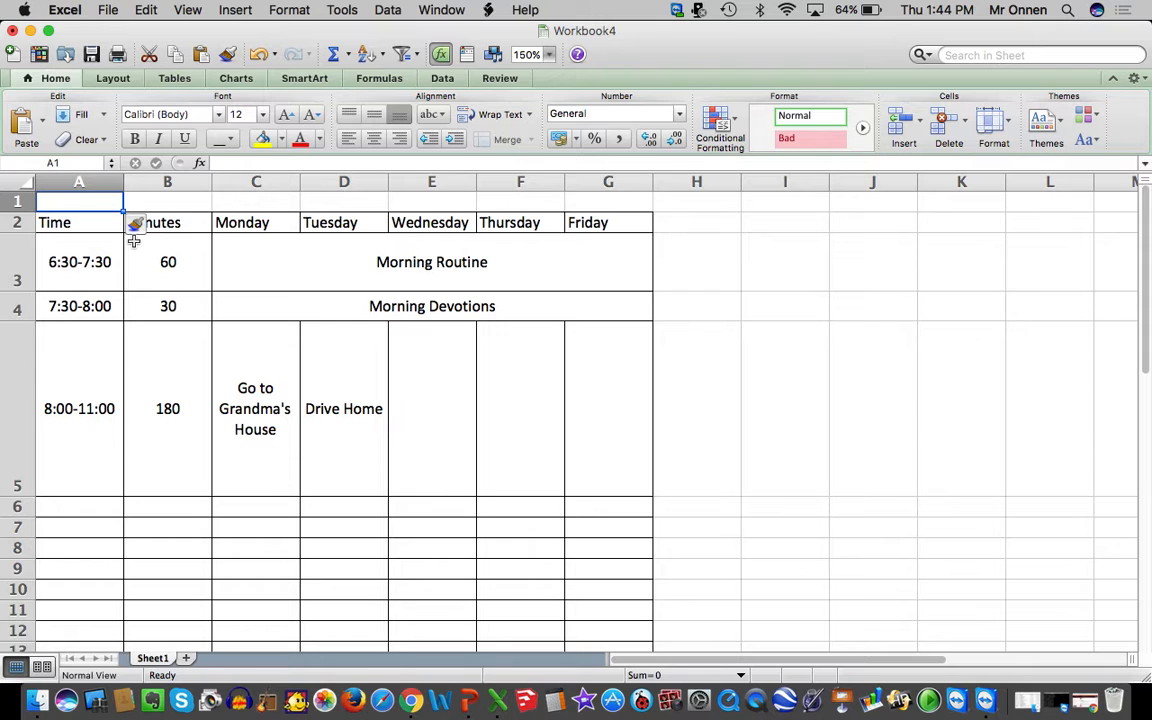
Enter a weekly schedule title starting with the owner's name in A1, keeping the Time header in A2.
text(Mr. Onnen)
key(Return)
text(s)
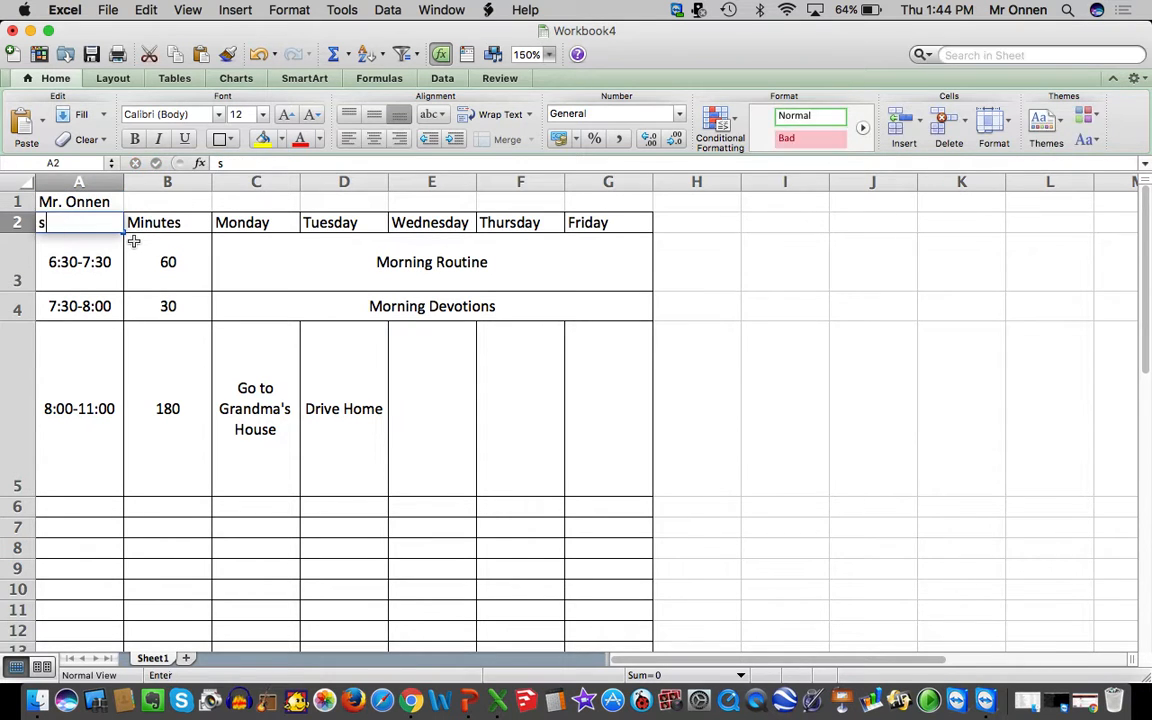
key(super+z)
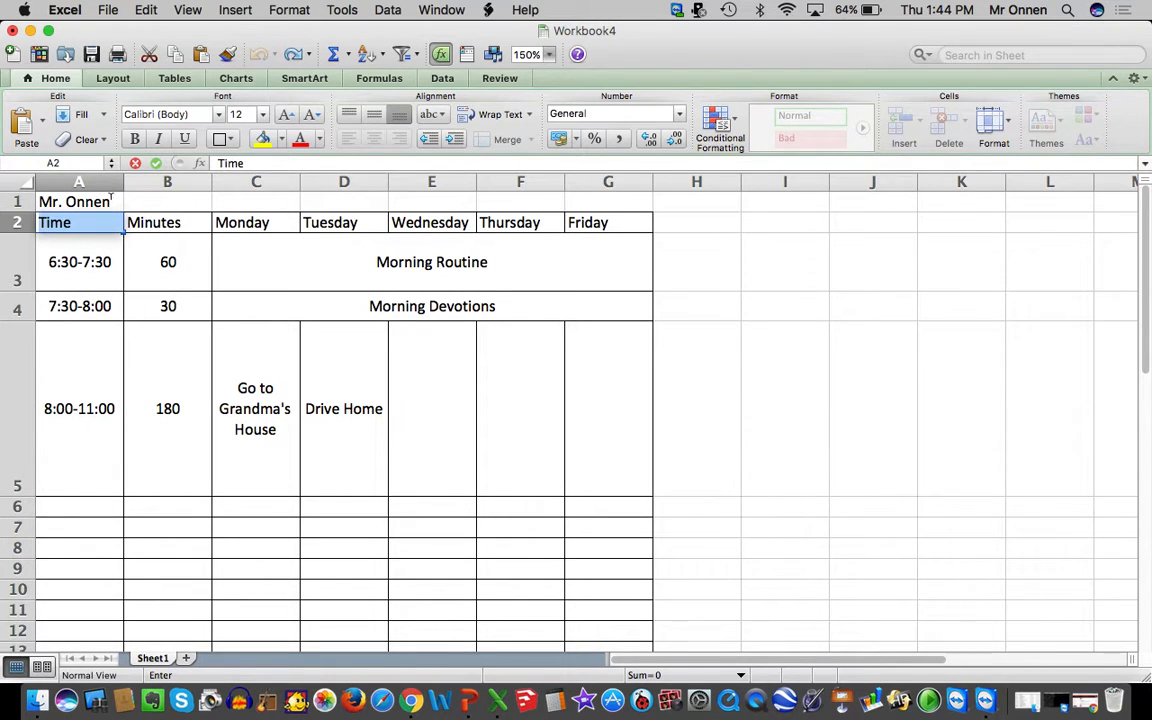
double_click(112, 199)
text('s)
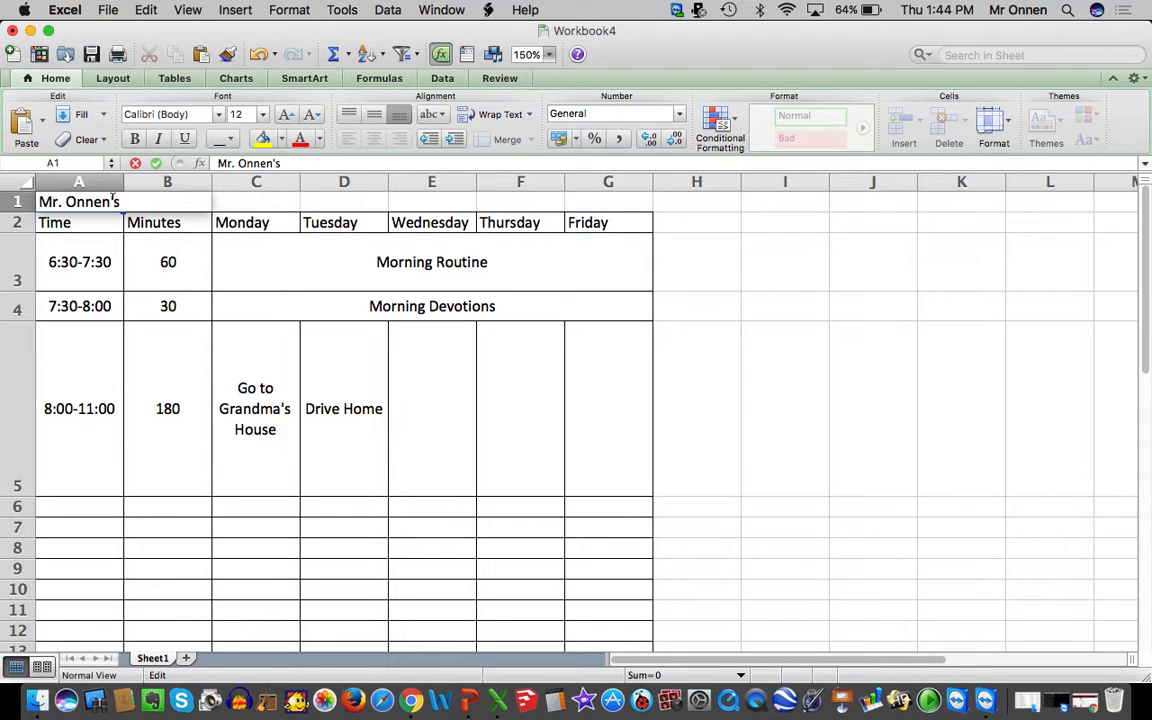
text( Wekly Schedule)
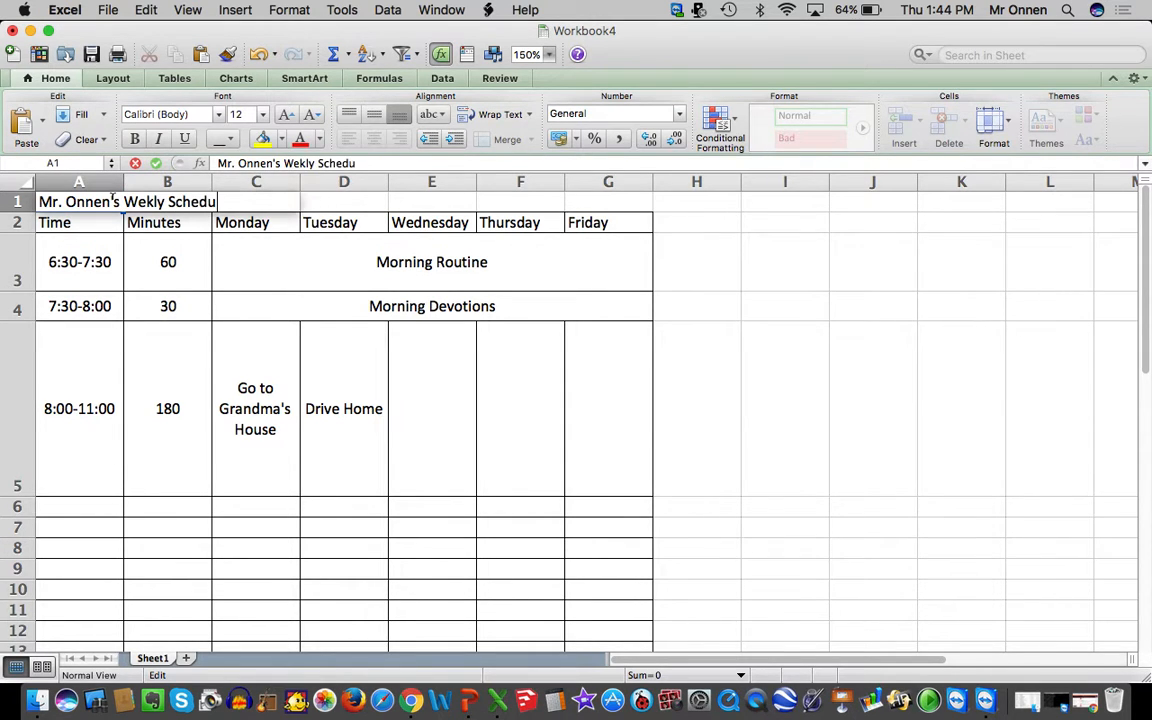
click(353, 375)
Merge the title row's cells A1 through G1 into one cell.
drag(591, 197, 116, 203)
right_click(110, 200)
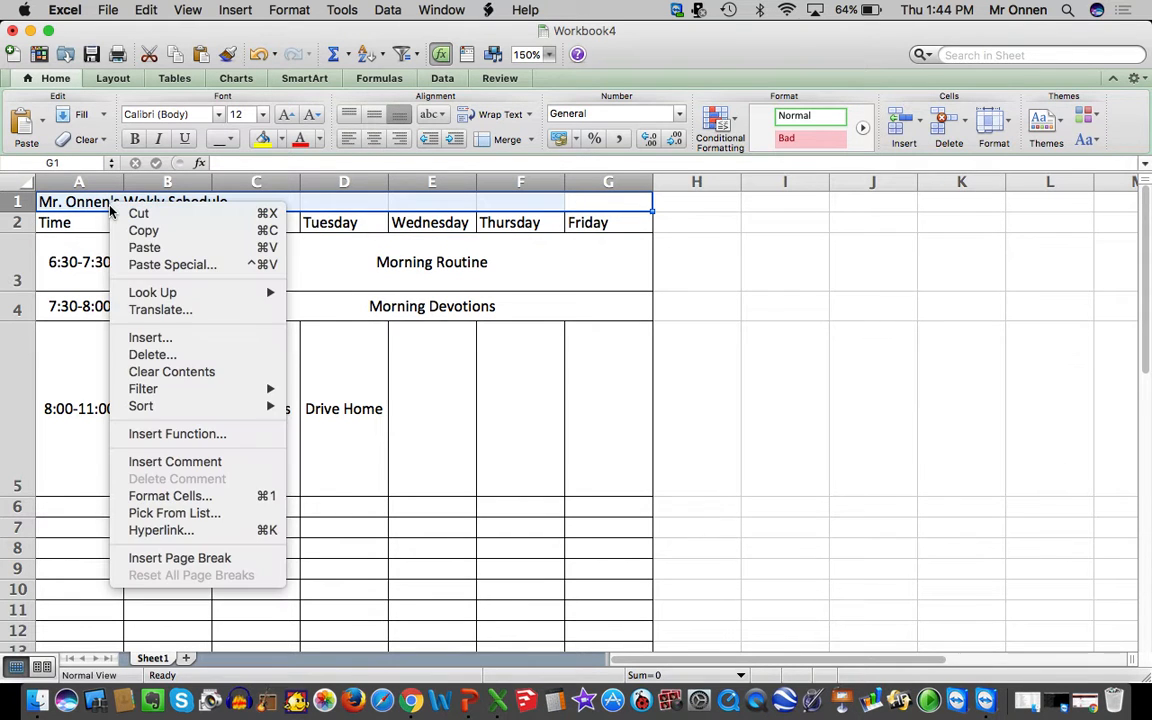
click(195, 495)
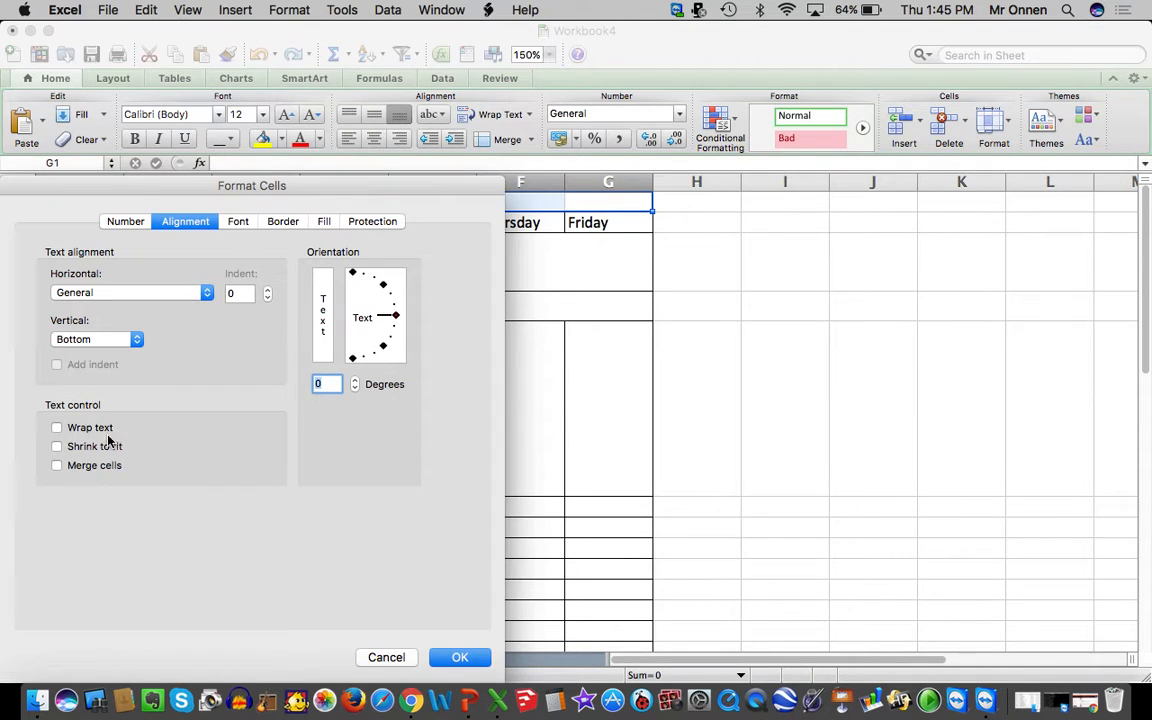
key(Return)
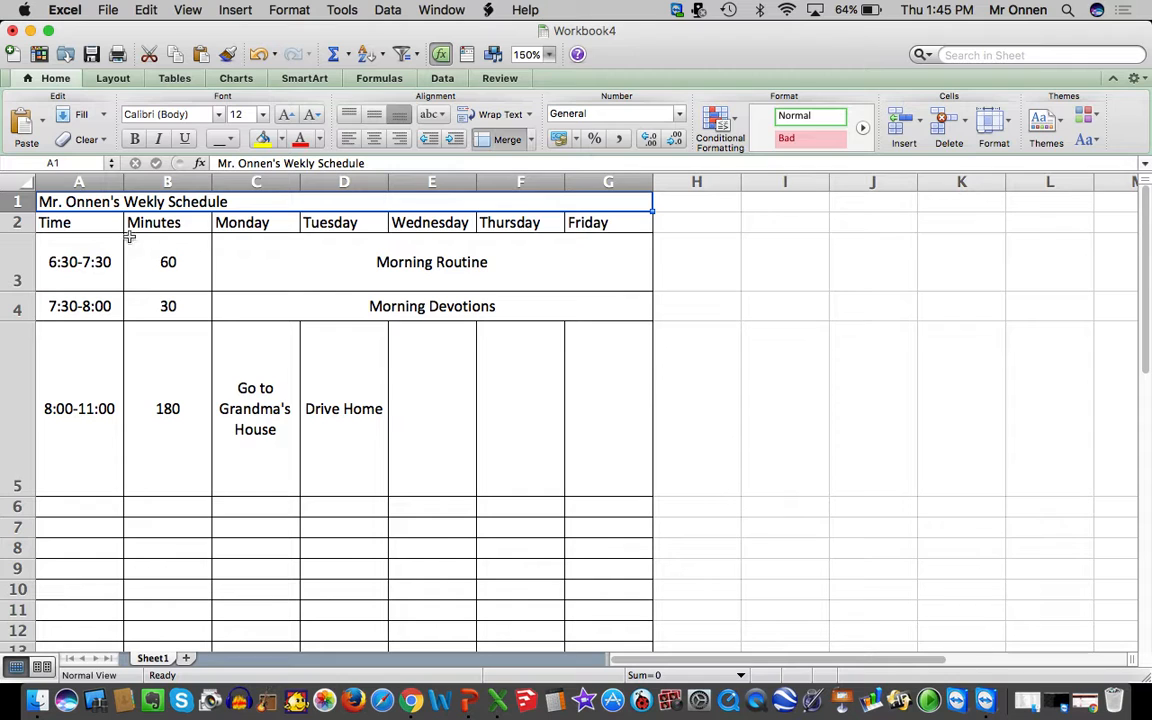
Correct the misspelled word in the title to "Weekly".
double_click(143, 202)
text(e)
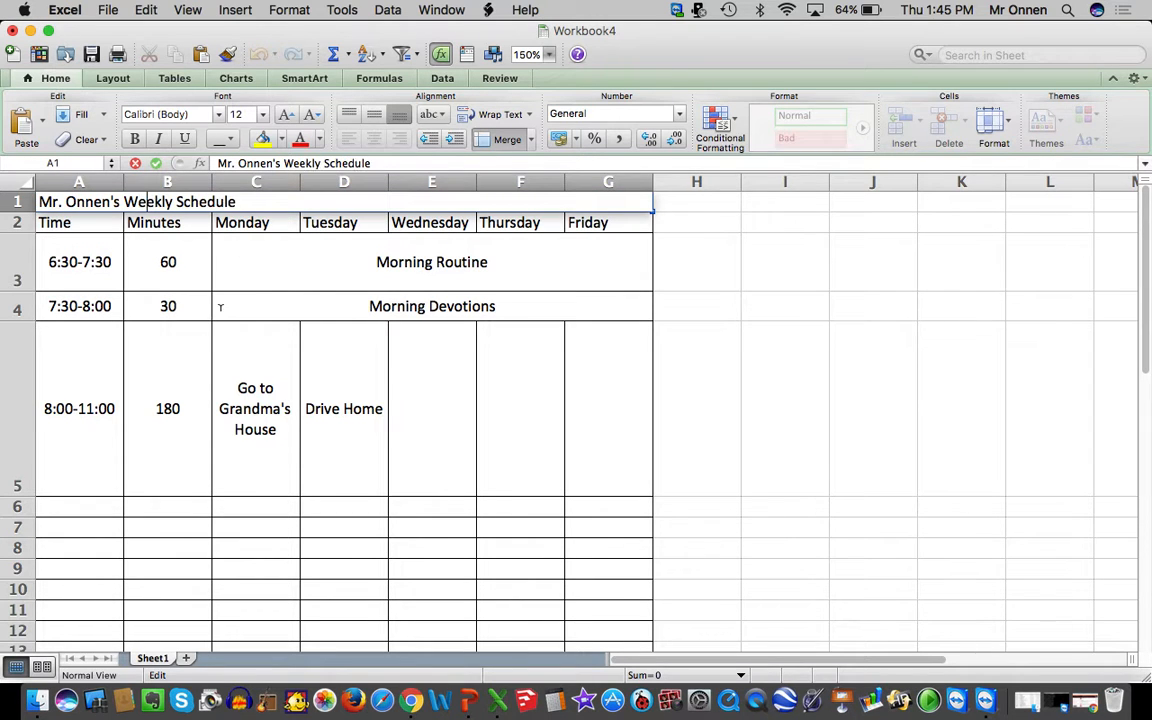
click(224, 306)
Fill the merged title cell with a light blue theme color.
click(188, 200)
click(283, 141)
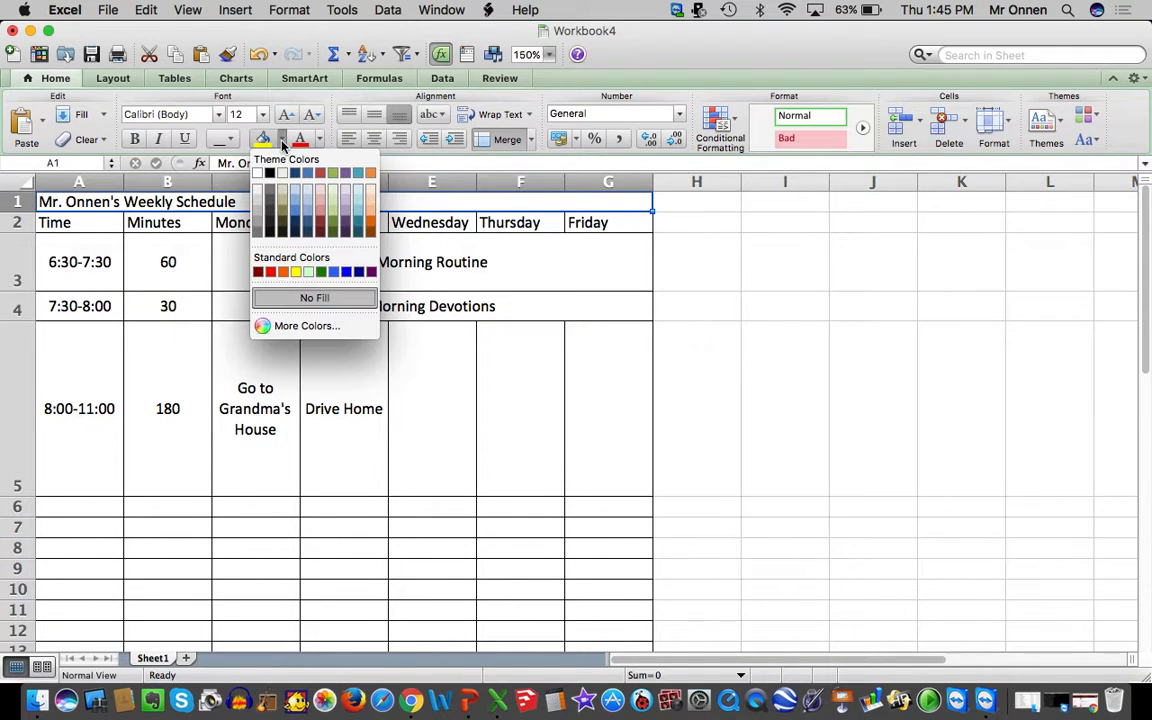
click(296, 202)
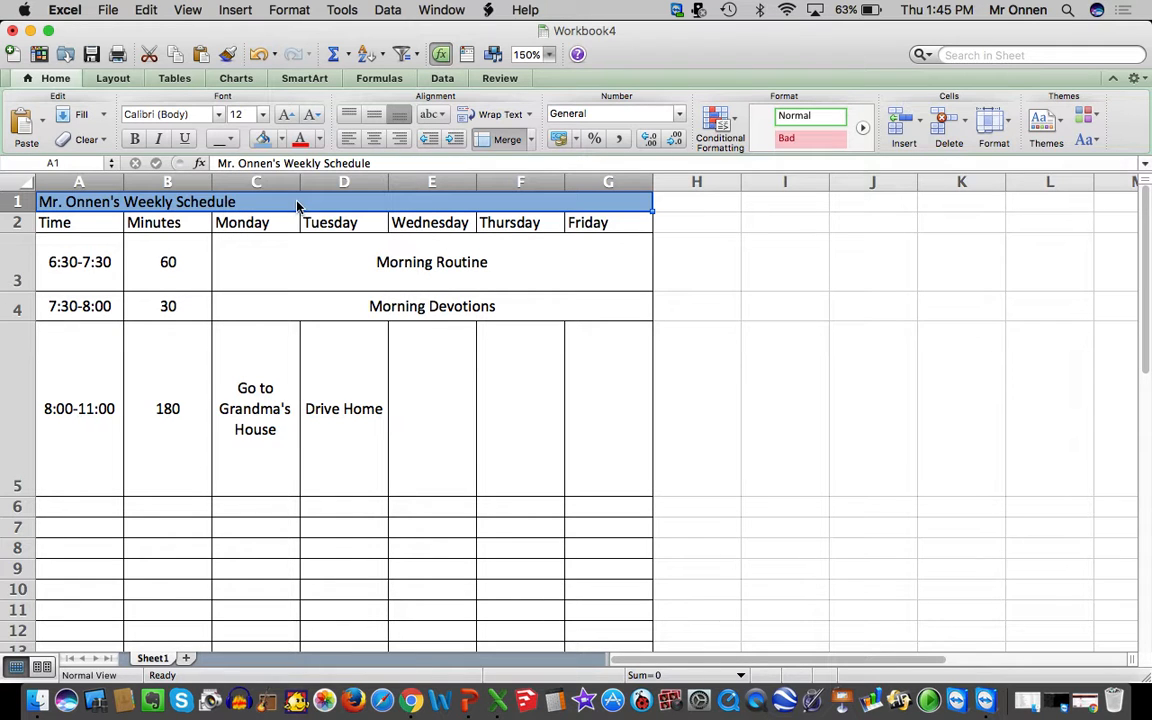
Format the title at font size 20, in bold and centered horizontally.
click(284, 114)
click(284, 114)
click(284, 114)
click(284, 114)
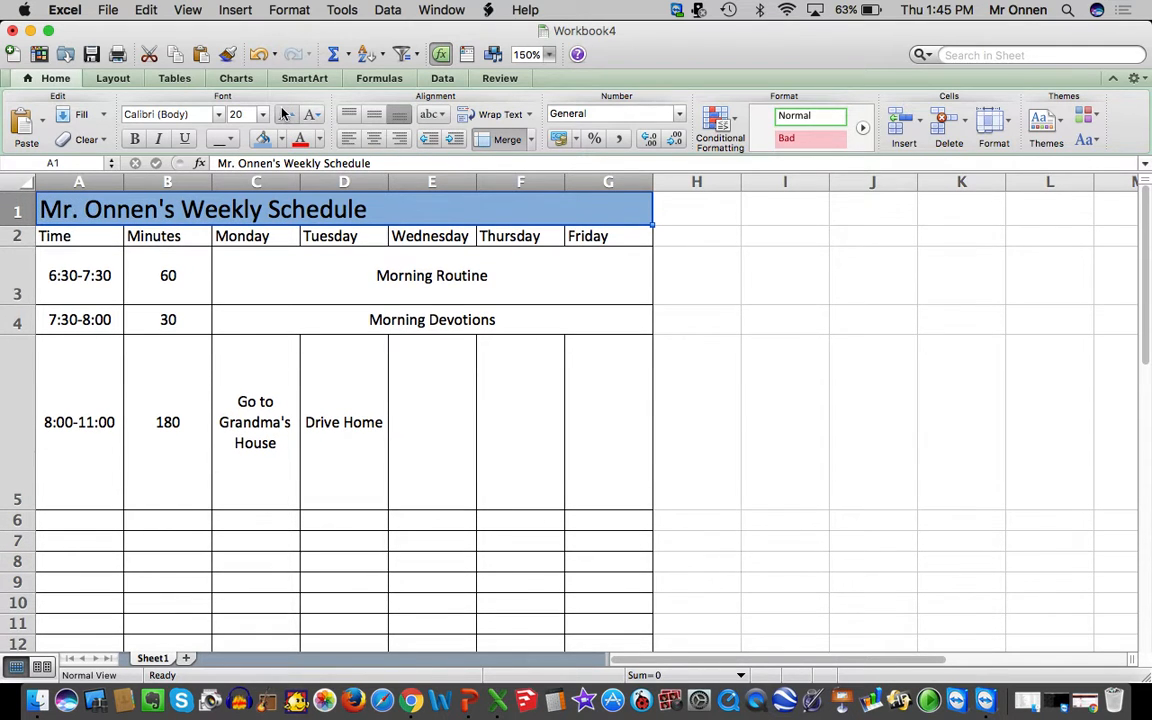
click(134, 139)
click(370, 140)
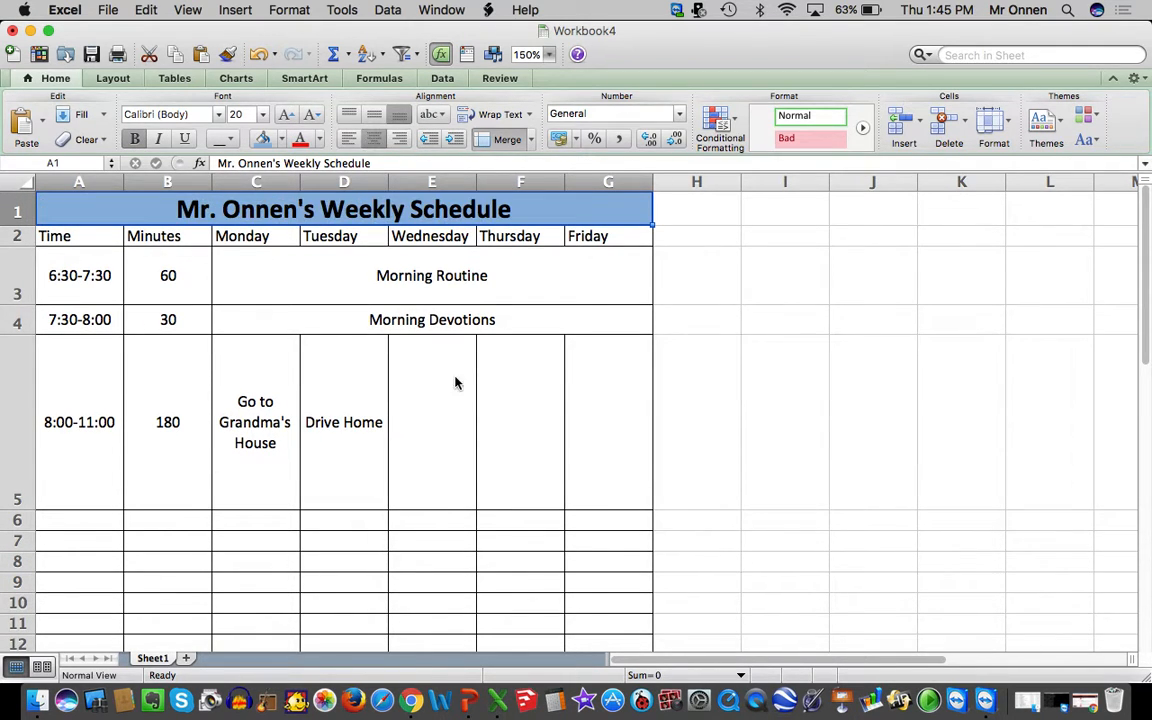
click(455, 378)
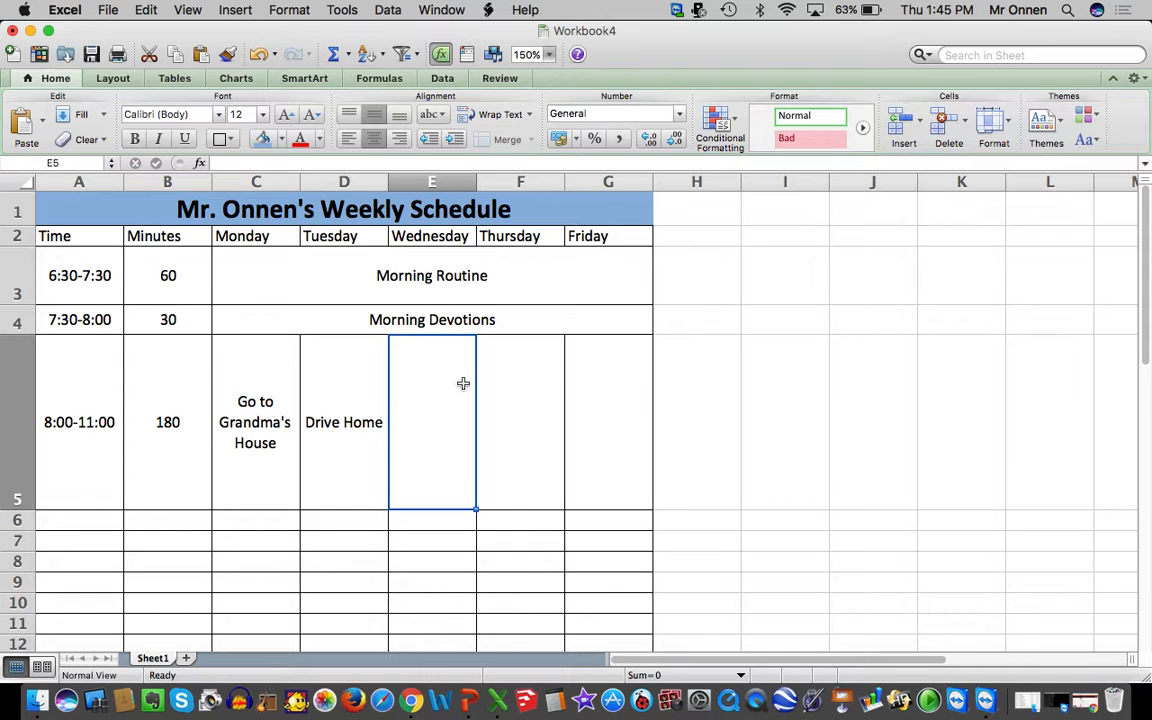
Examine in the print preview how the schedule fits on the page, without printing it.
scroll(463, 383, down, 5)
scroll(463, 383, up, 5)
click(108, 10)
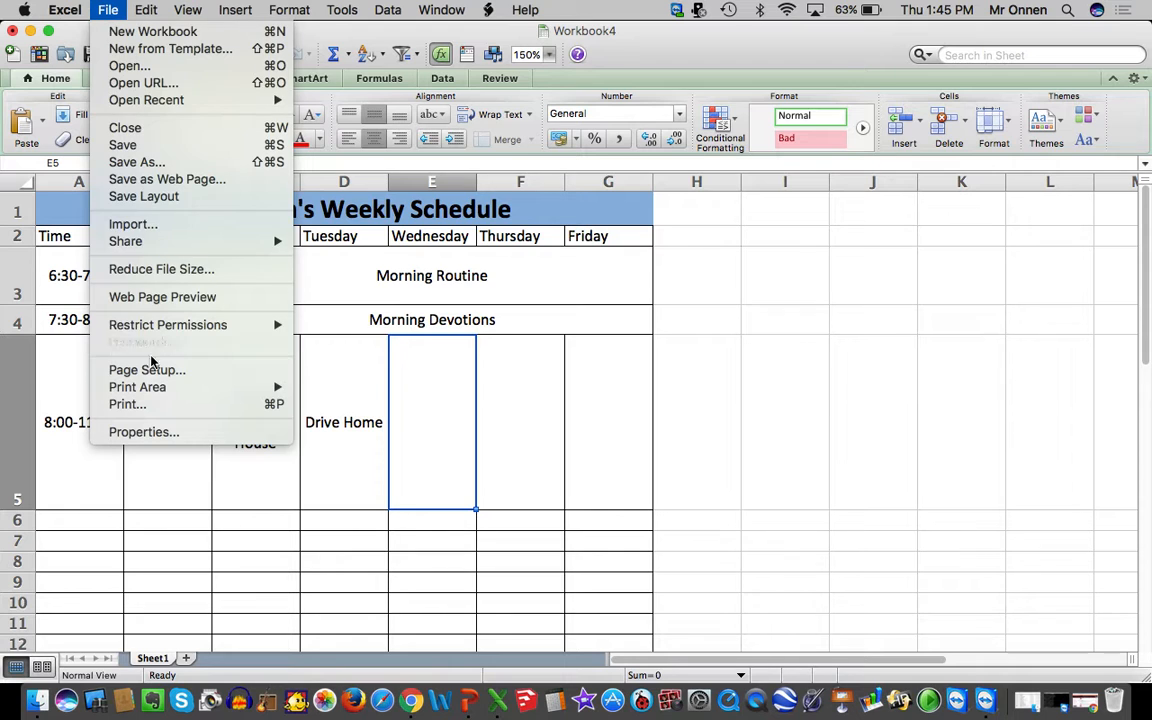
click(145, 405)
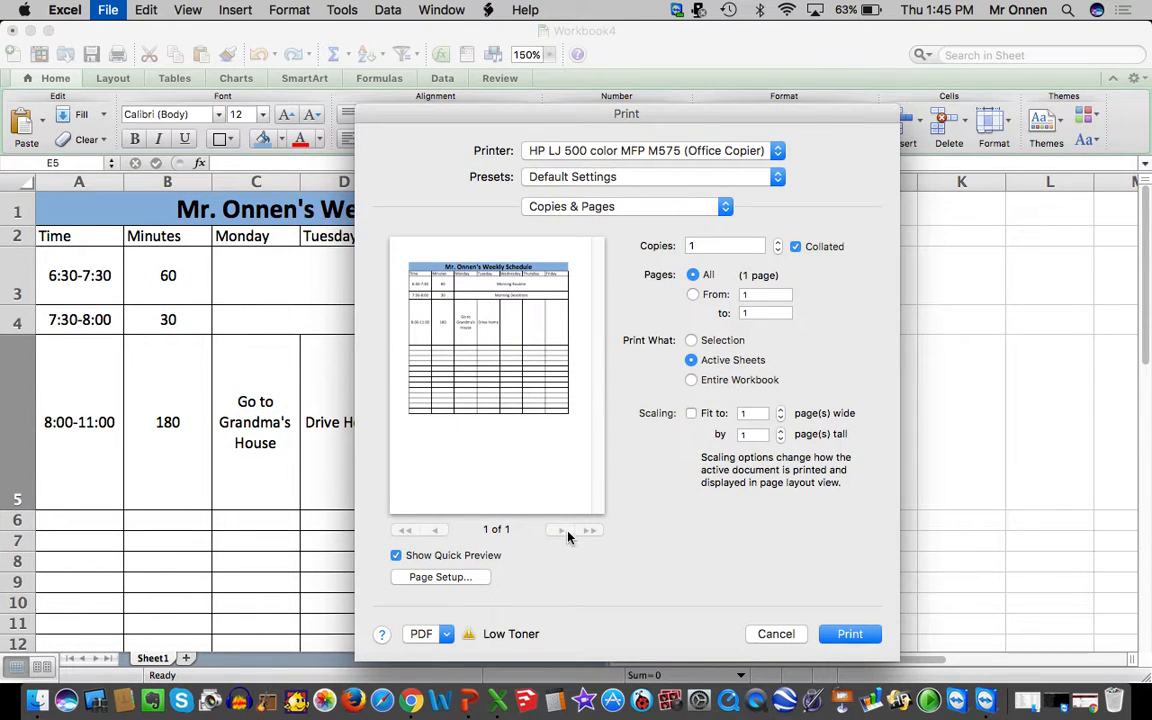
click(775, 634)
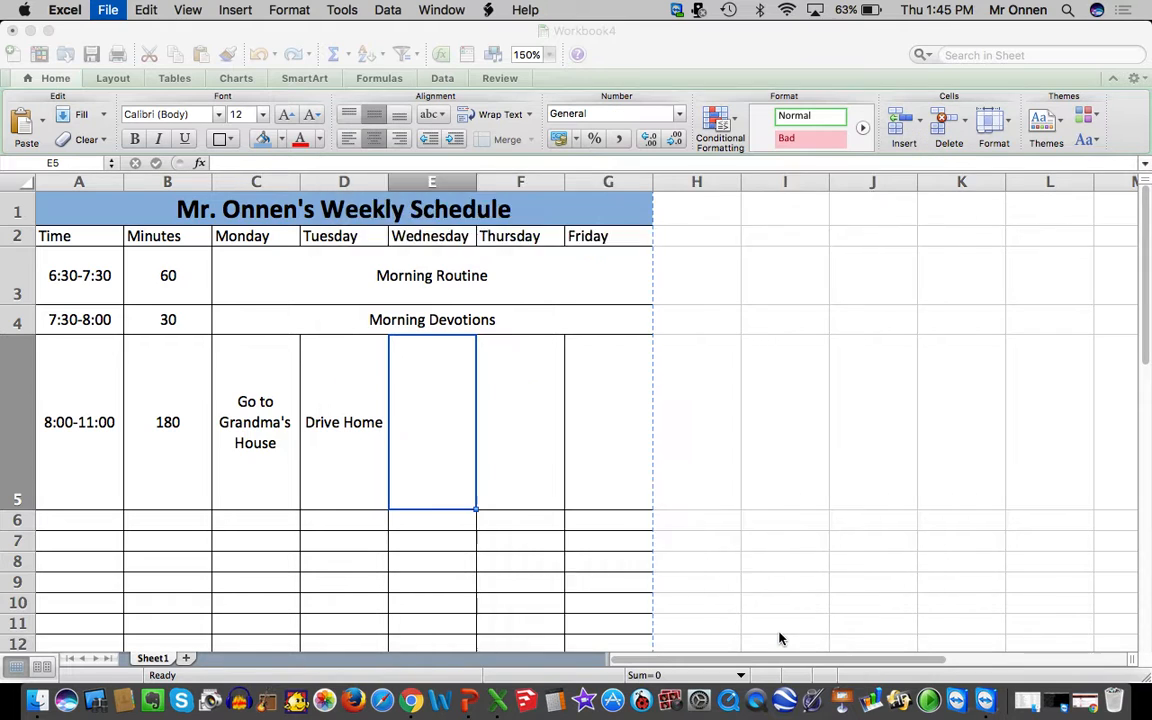
Set the width of the Monday to Friday columns to 1 inch.
click(600, 237)
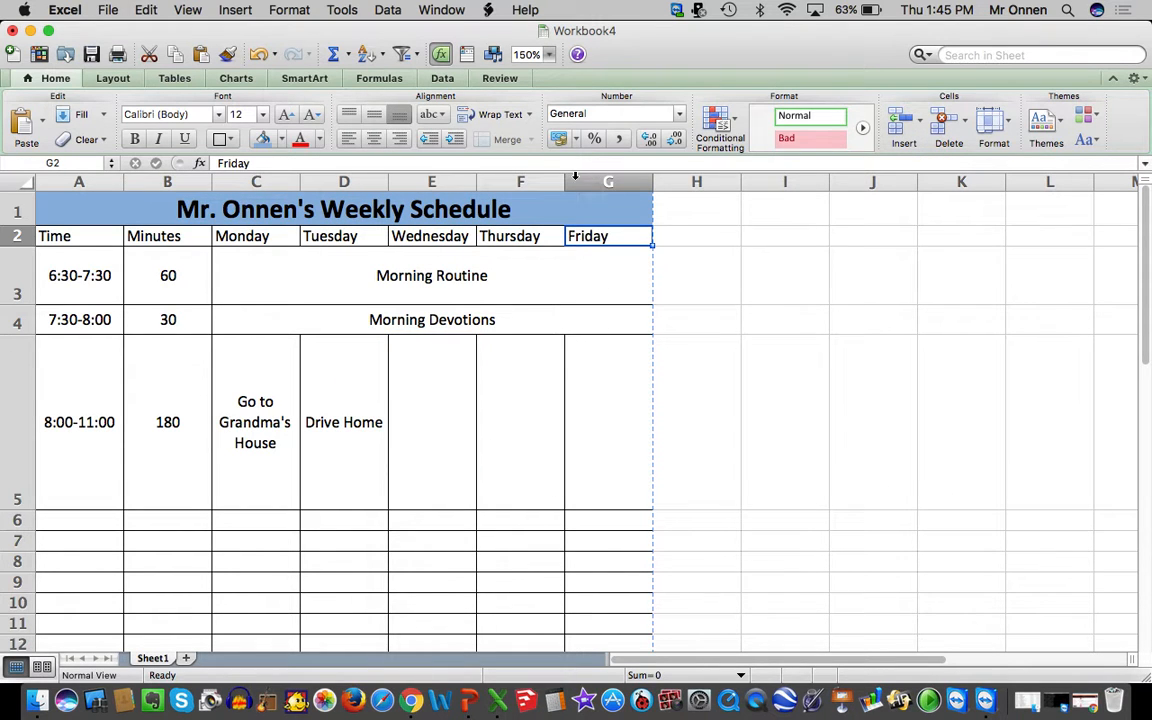
drag(235, 172, 608, 172)
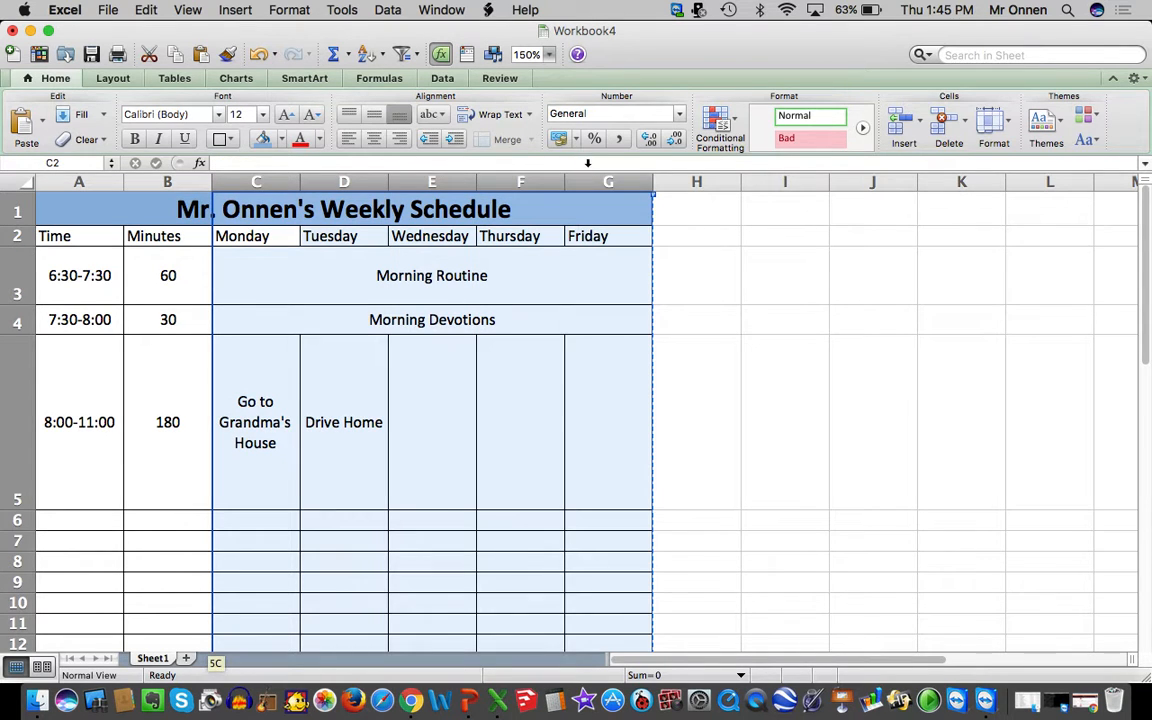
click(997, 125)
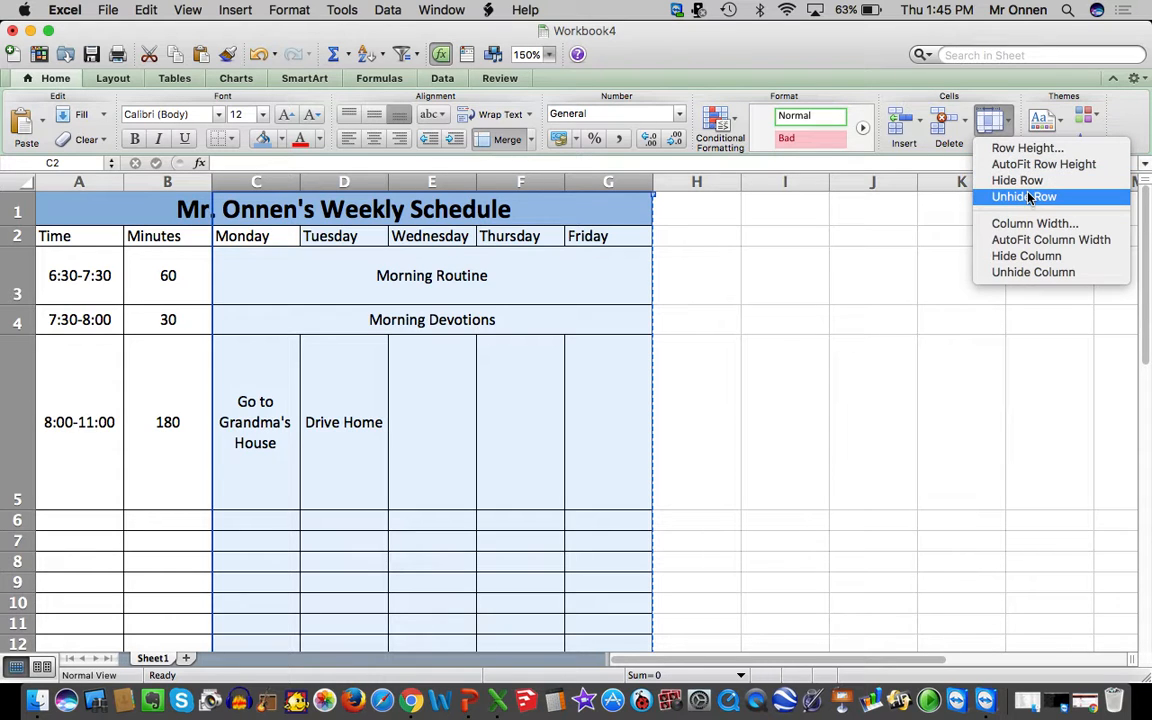
click(1034, 224)
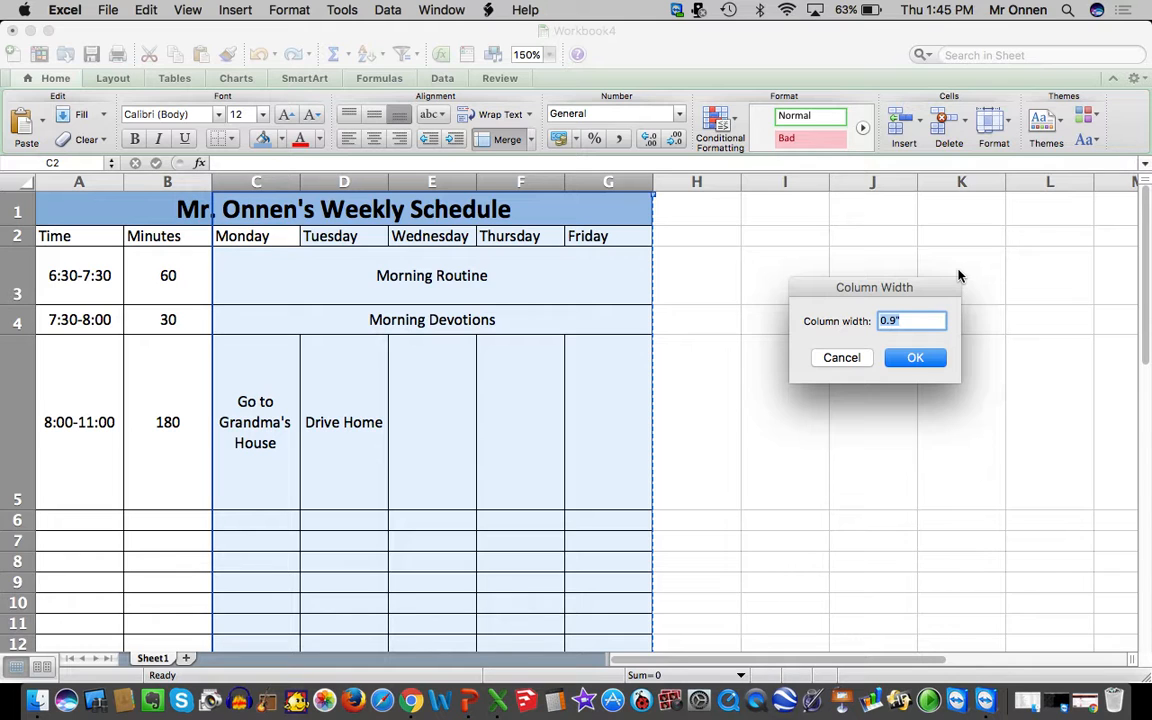
text(1)
key(Return)
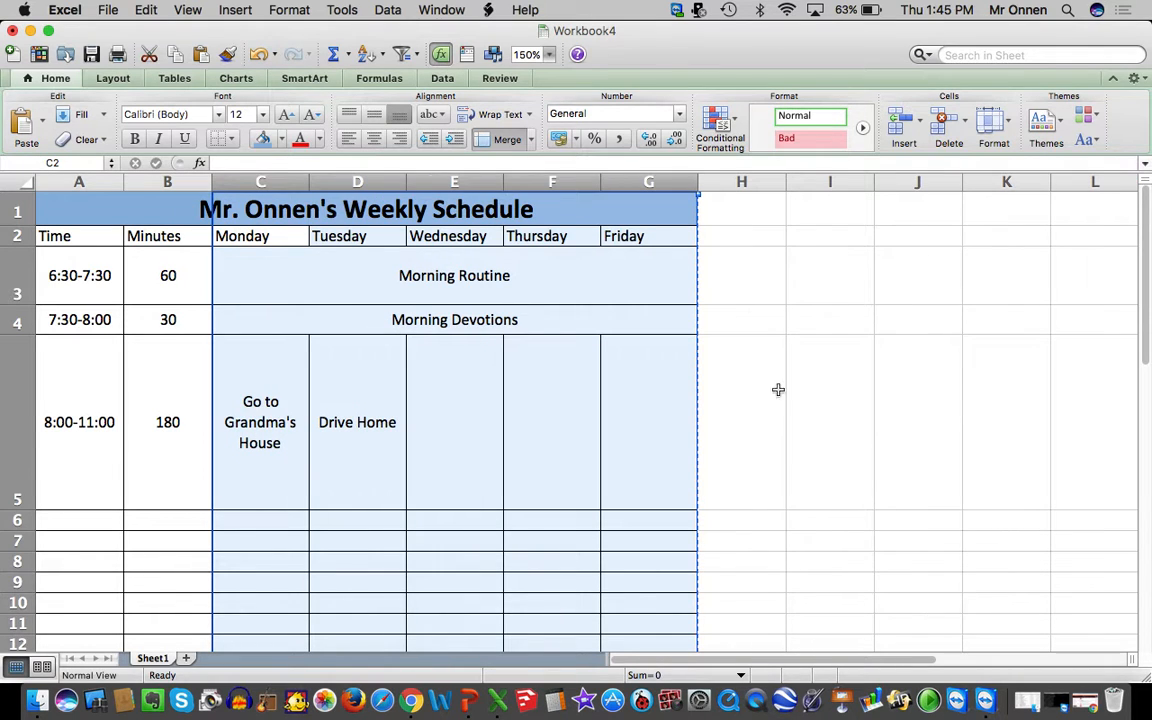
click(736, 316)
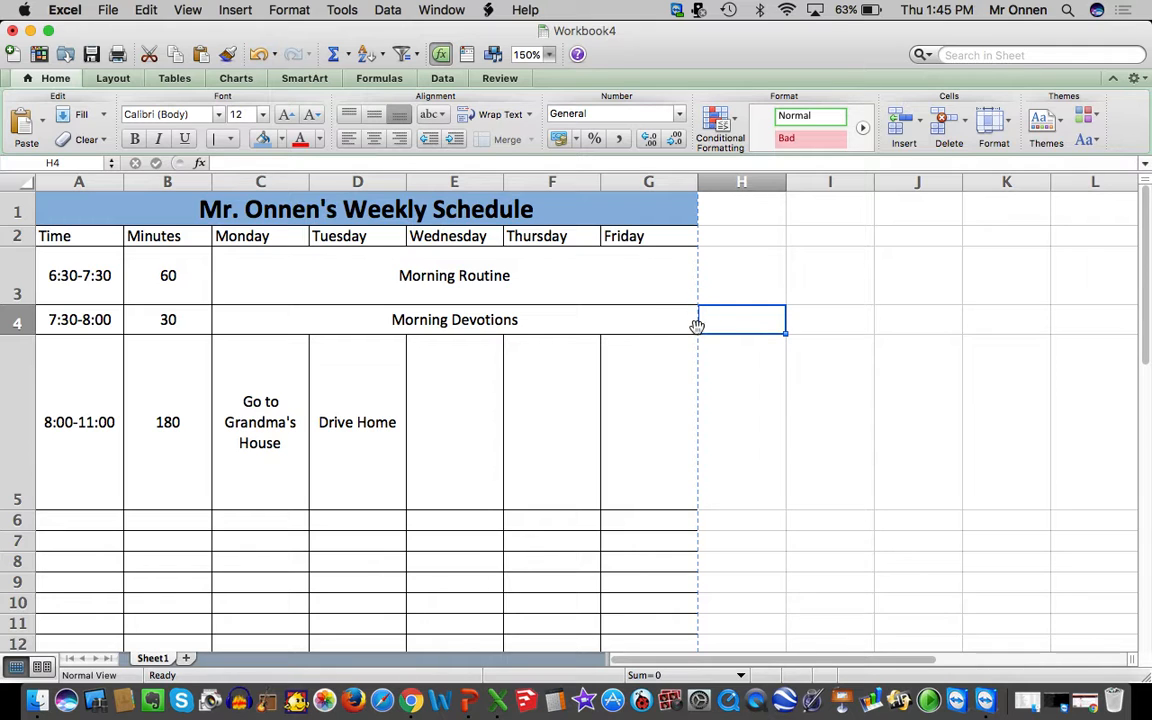
Check in the print preview how the schedule with the resized day columns fits the page, without printing it.
click(108, 10)
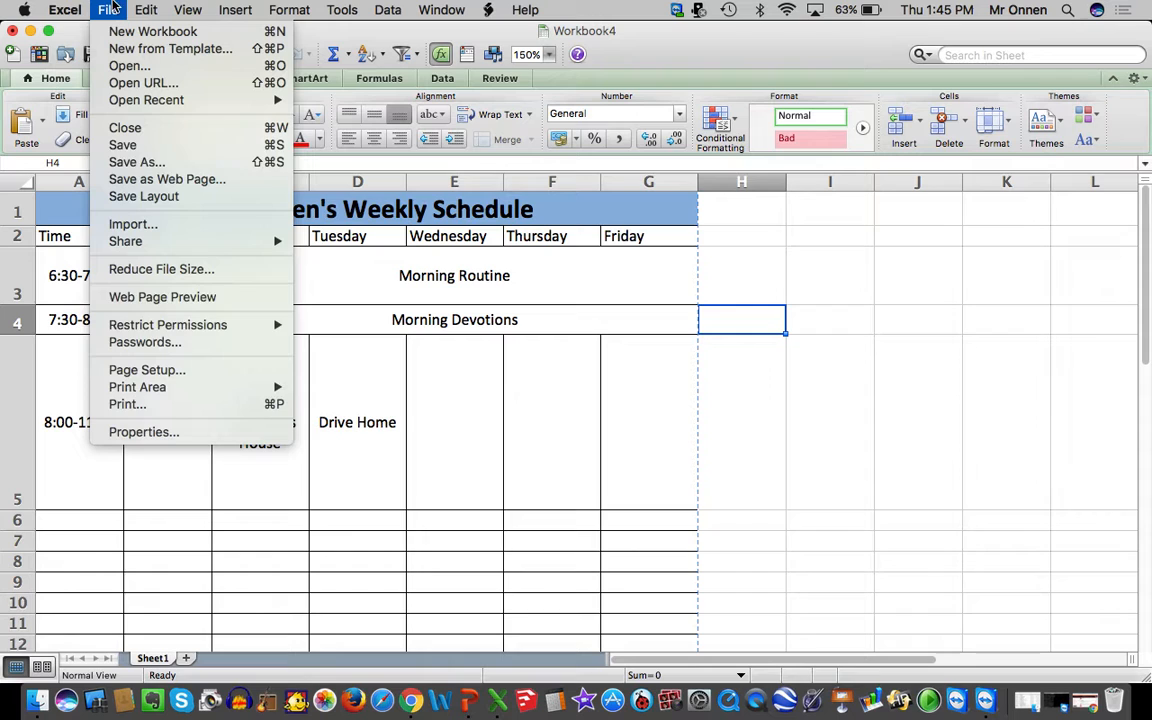
click(145, 403)
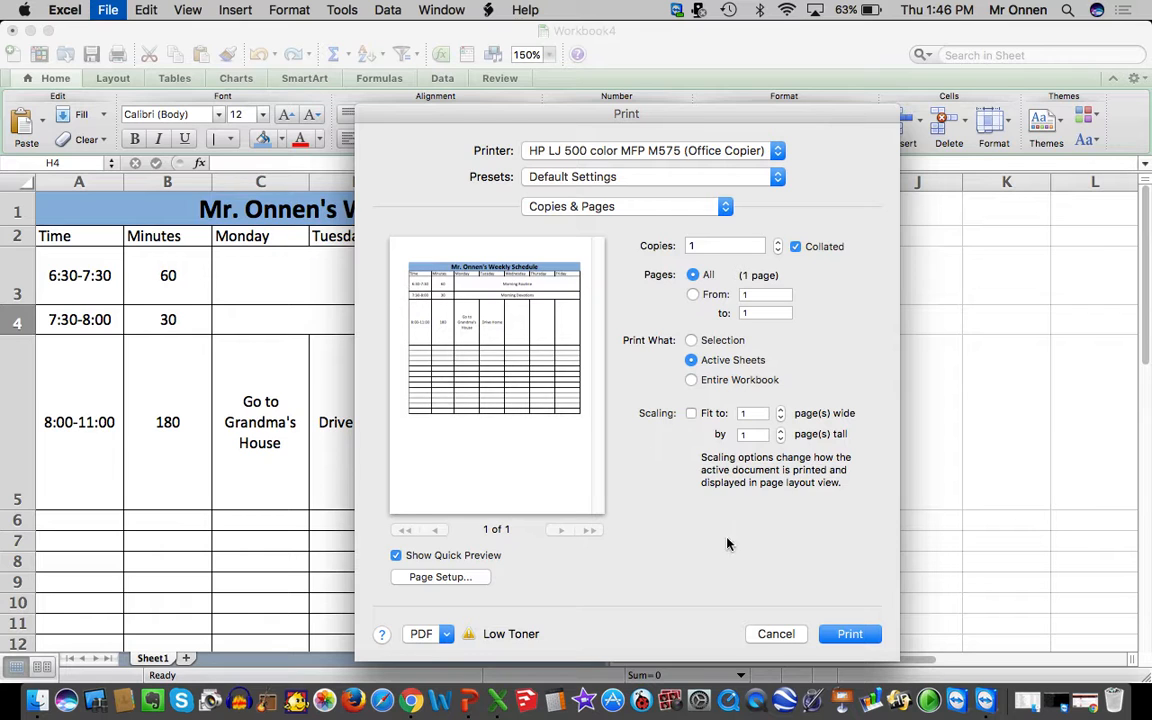
click(776, 634)
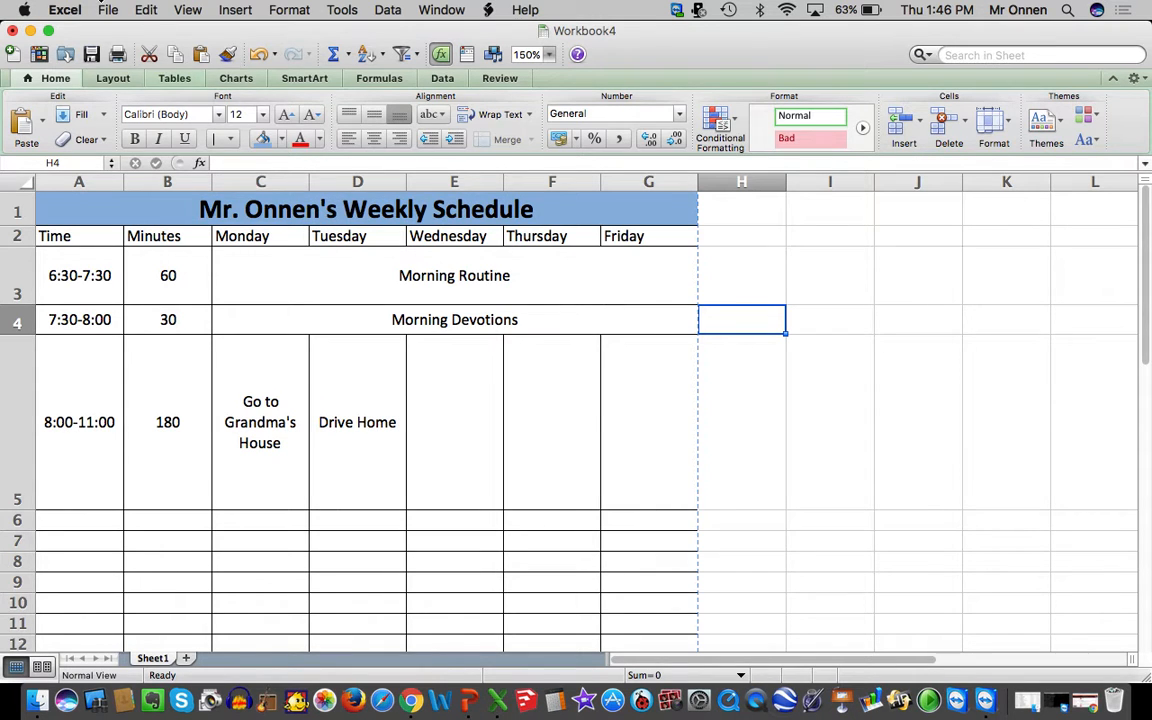
Set the page's left, right, top and bottom margins to 0.5 inch.
click(104, 8)
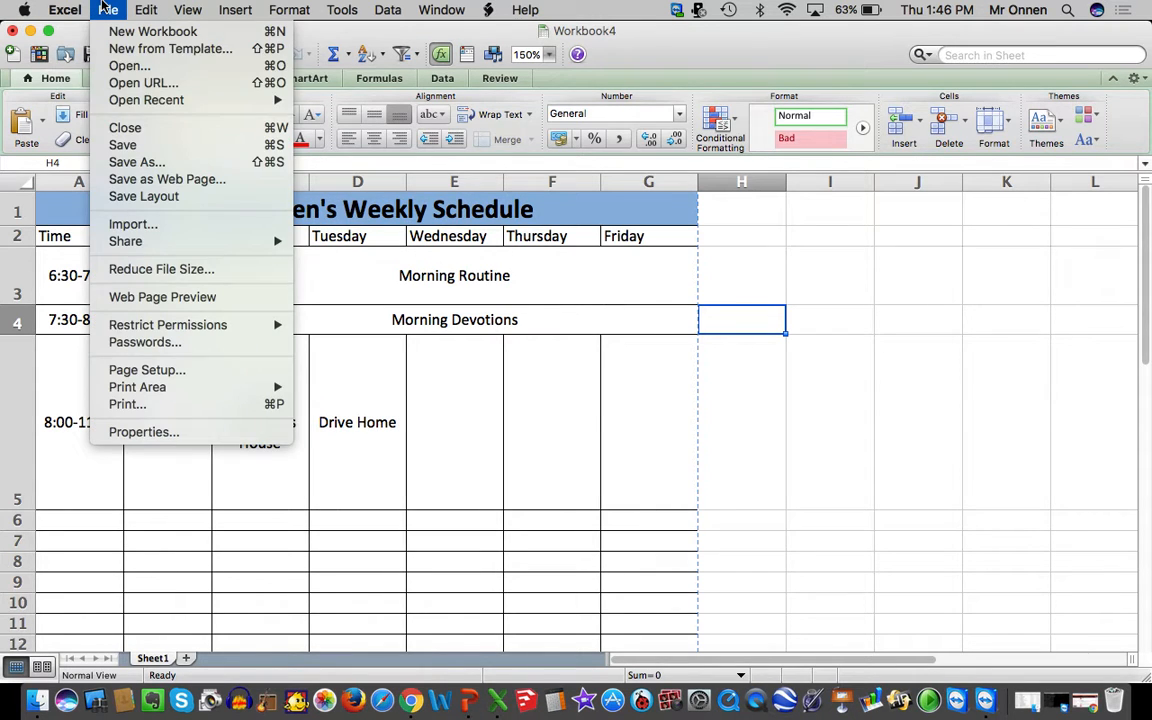
click(164, 369)
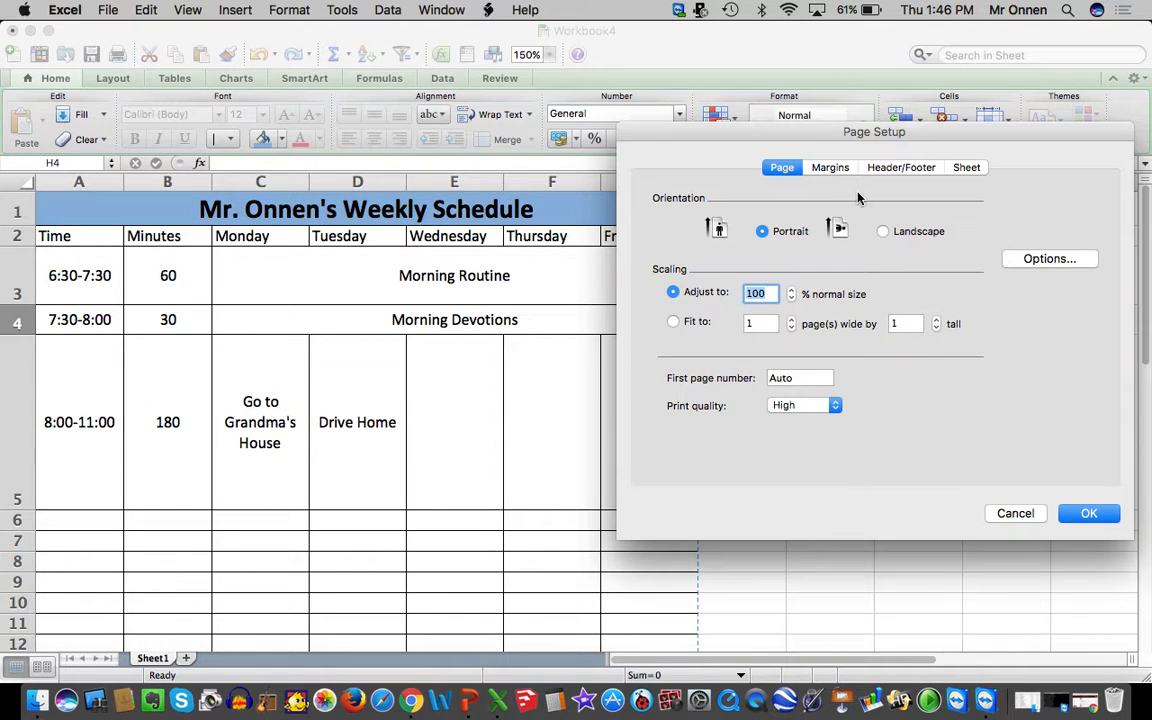
click(830, 168)
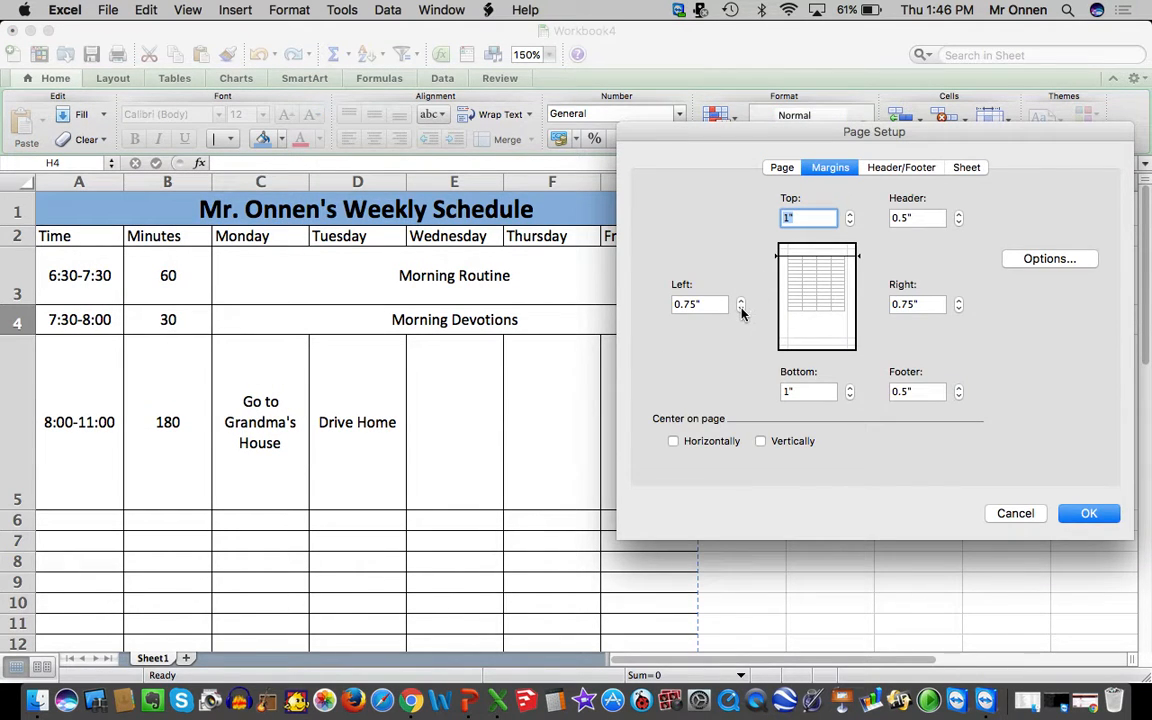
click(741, 310)
click(959, 309)
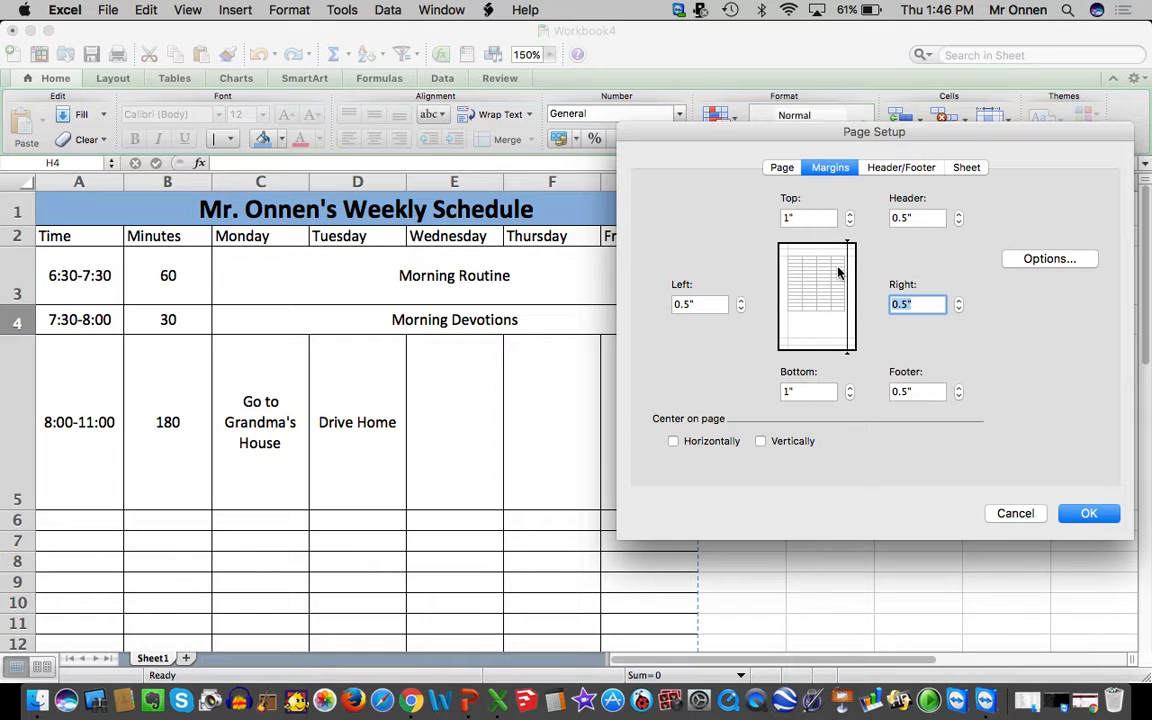
click(849, 223)
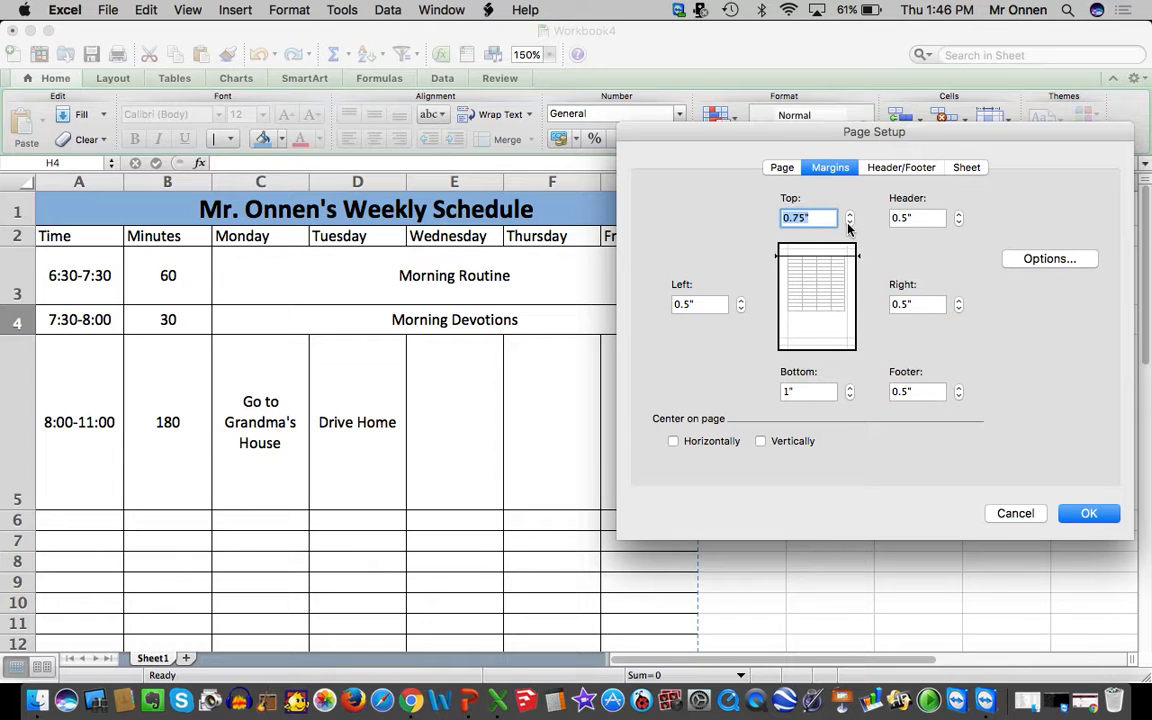
click(849, 223)
click(849, 396)
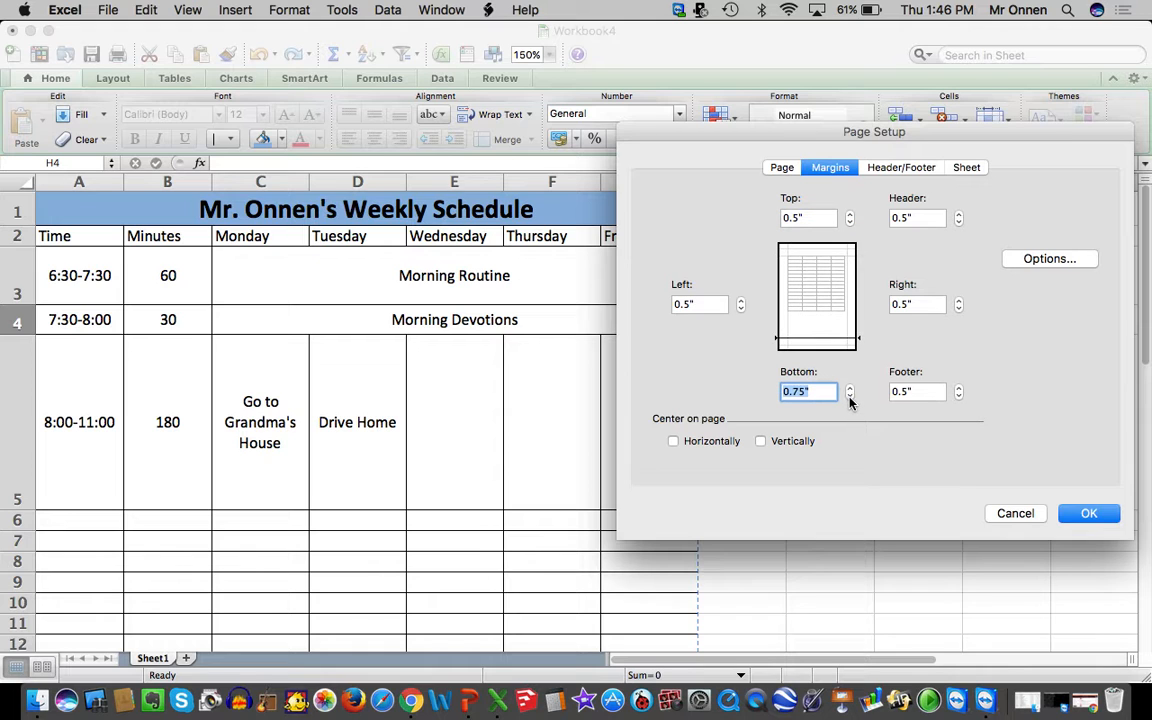
click(849, 396)
click(1090, 514)
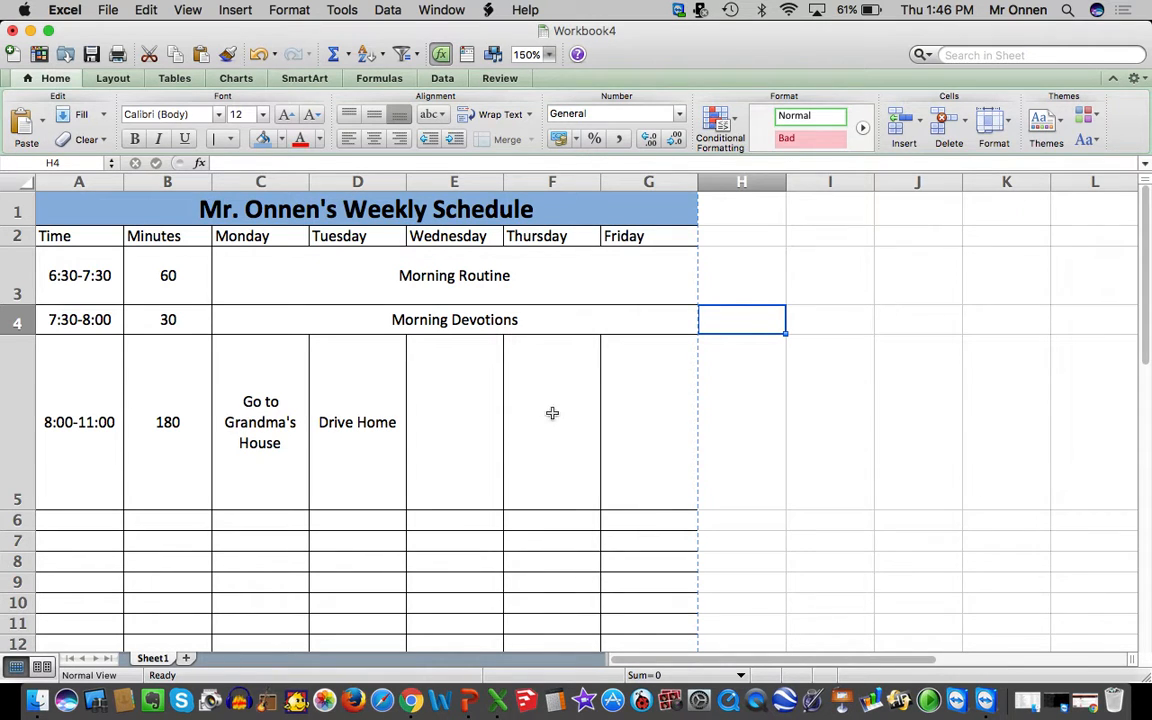
Check in the print preview how the schedule sits within the new margins, without printing it.
click(93, 8)
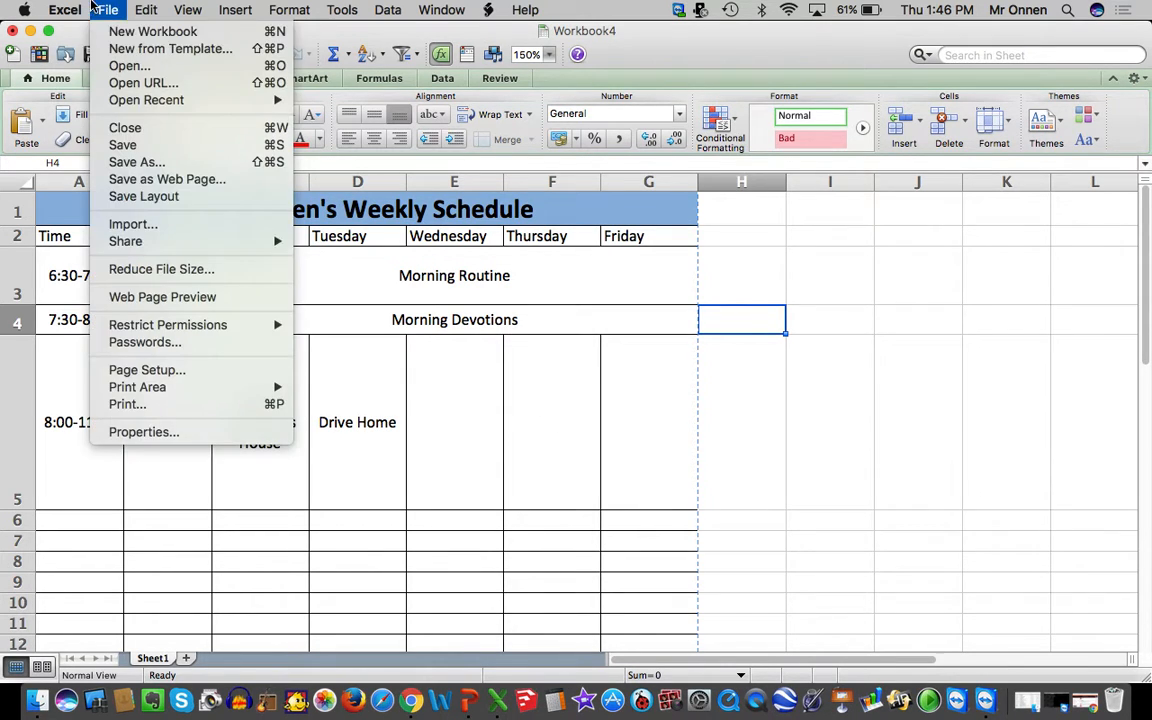
click(134, 404)
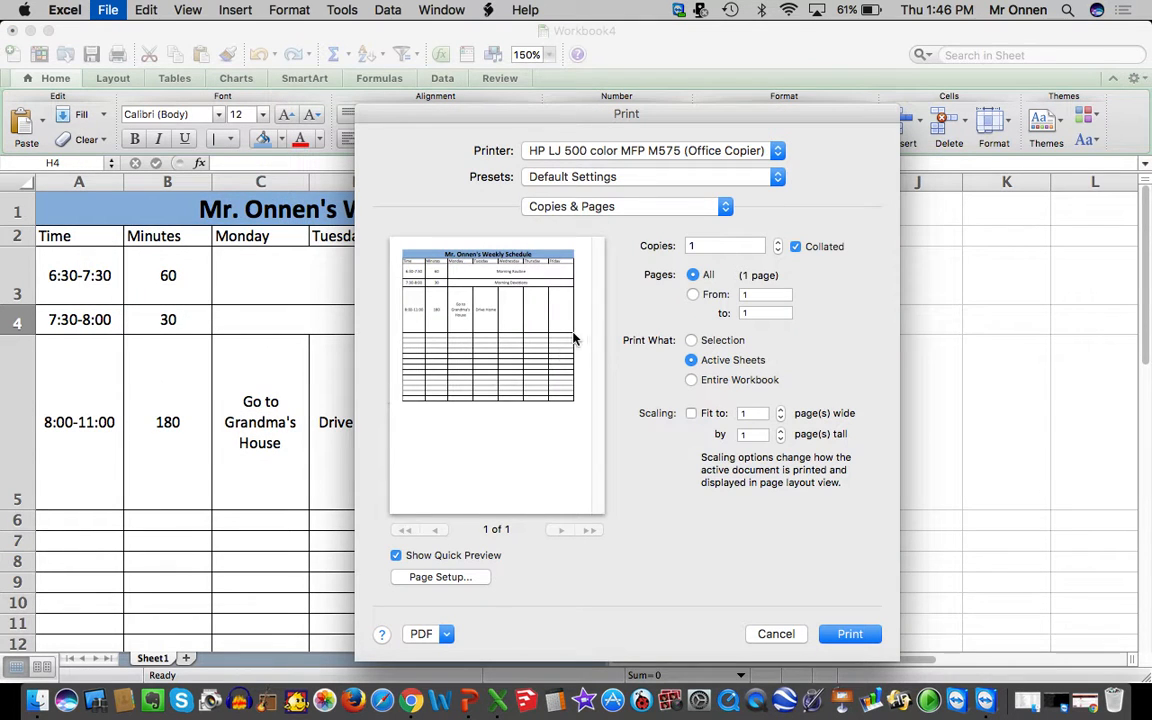
click(778, 636)
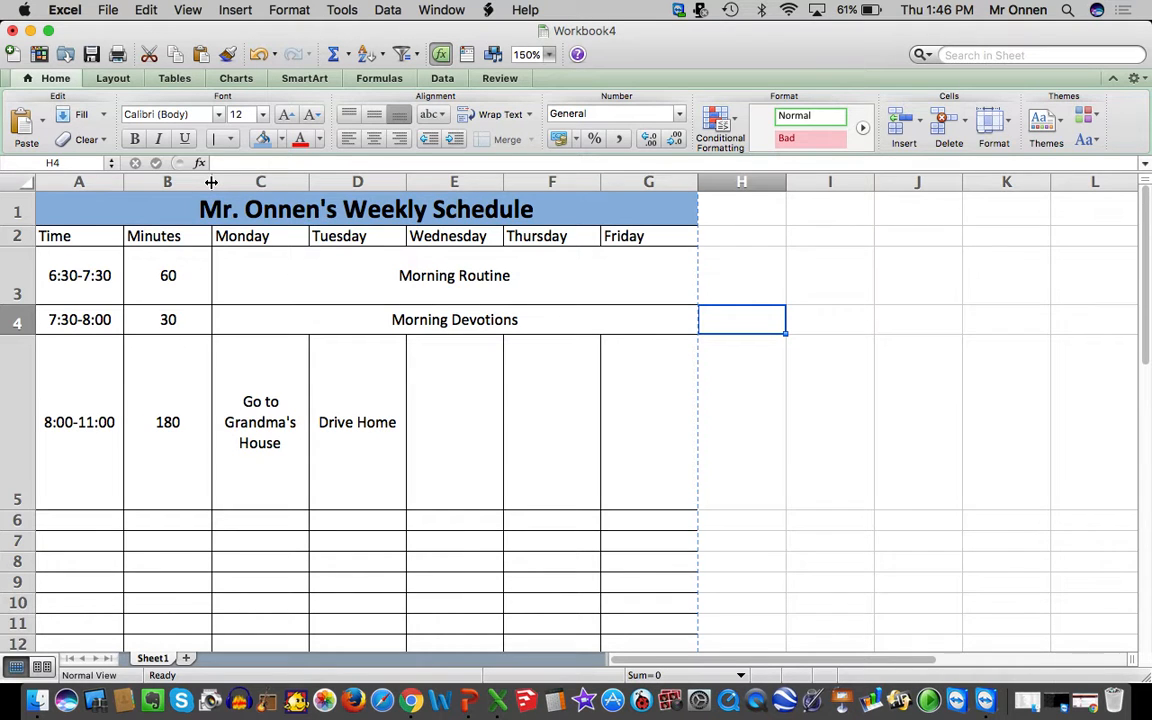
Widen the Time and Minutes columns, keeping the Friday column inside the page break line.
drag(211, 182, 223, 182)
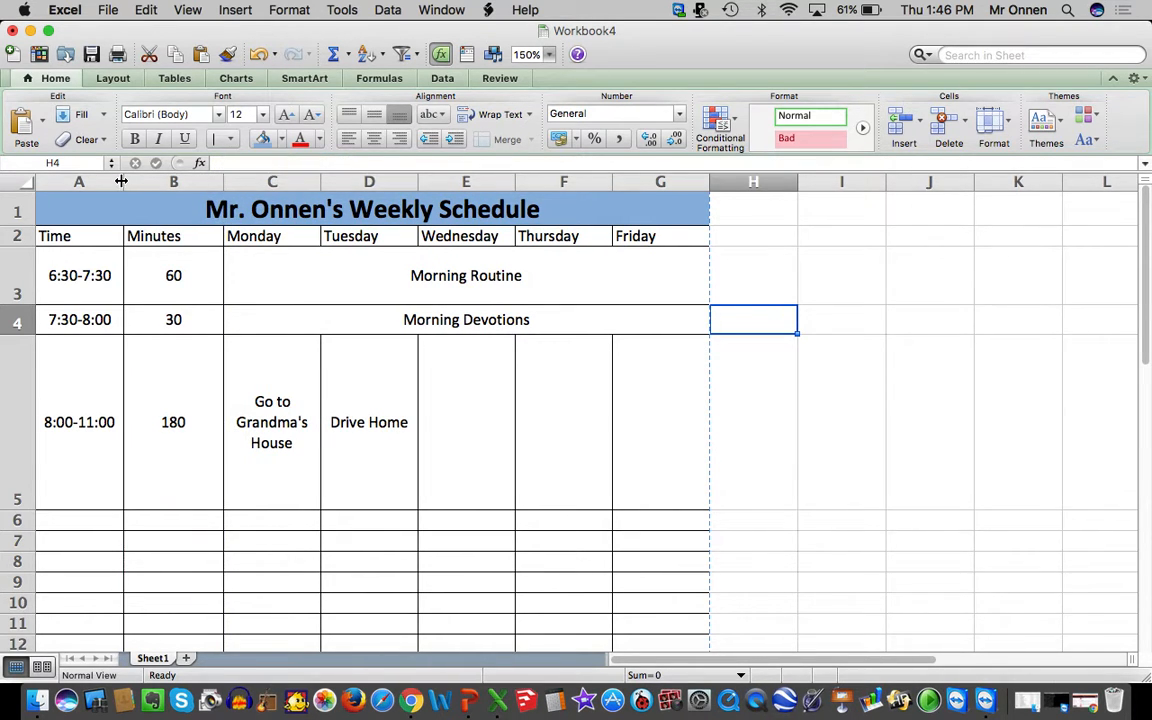
drag(120, 181, 132, 182)
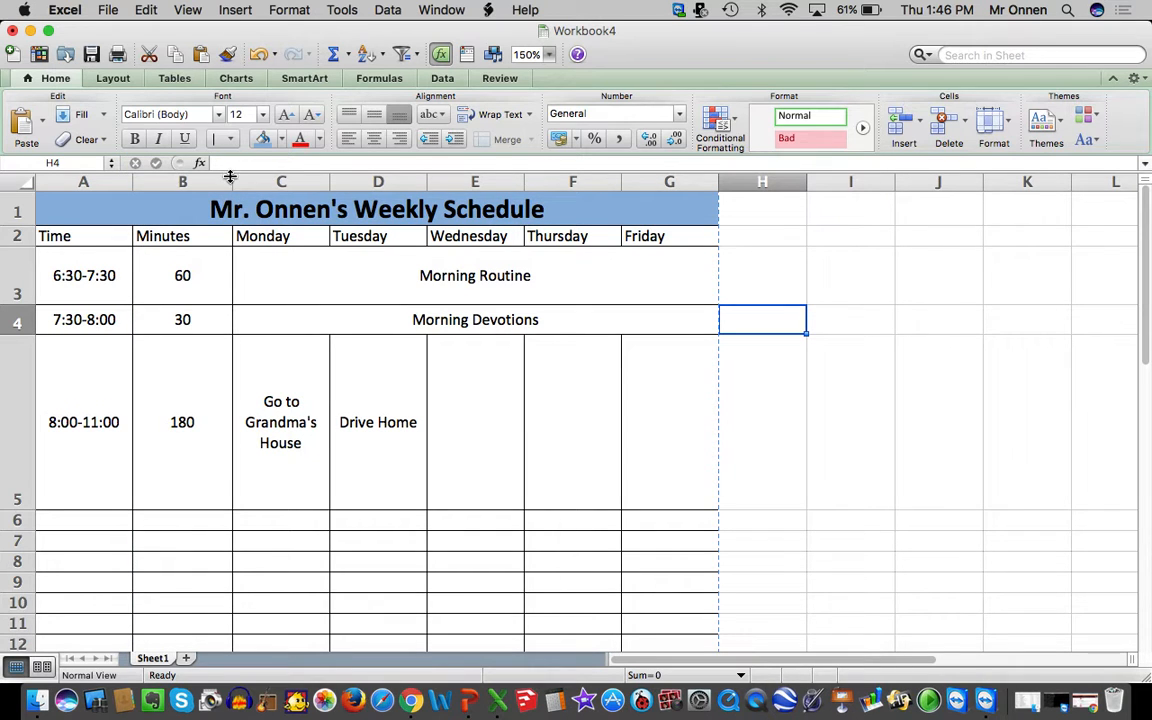
drag(230, 177, 279, 177)
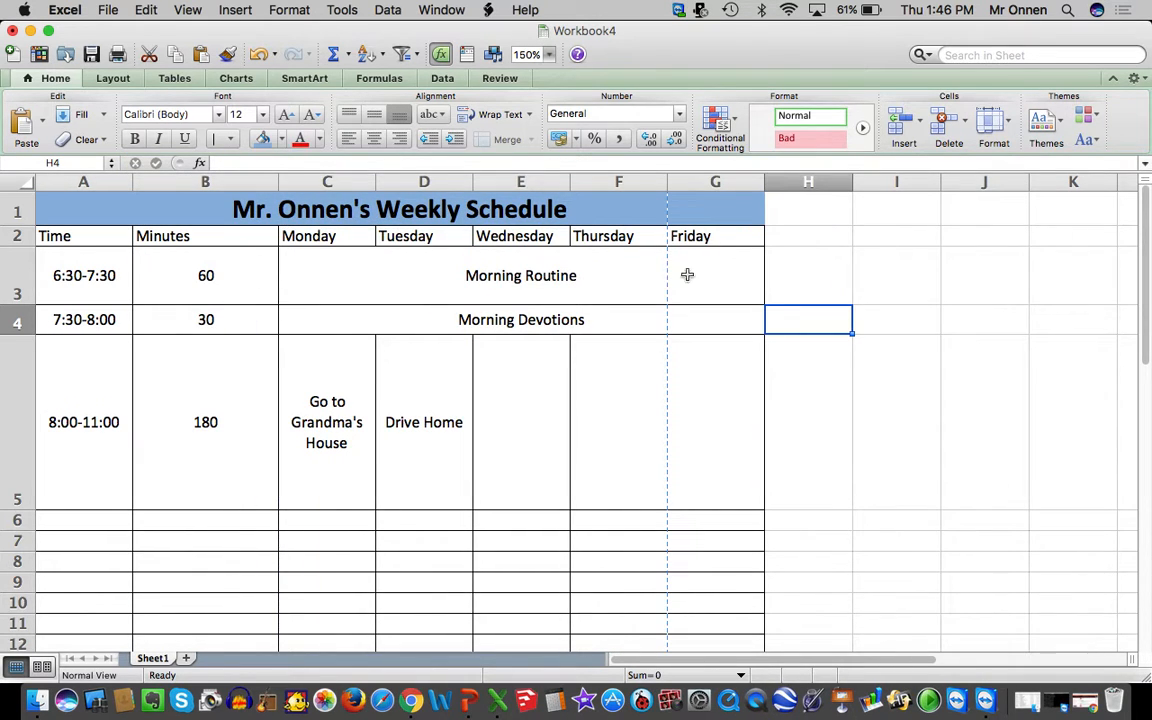
drag(687, 275, 677, 236)
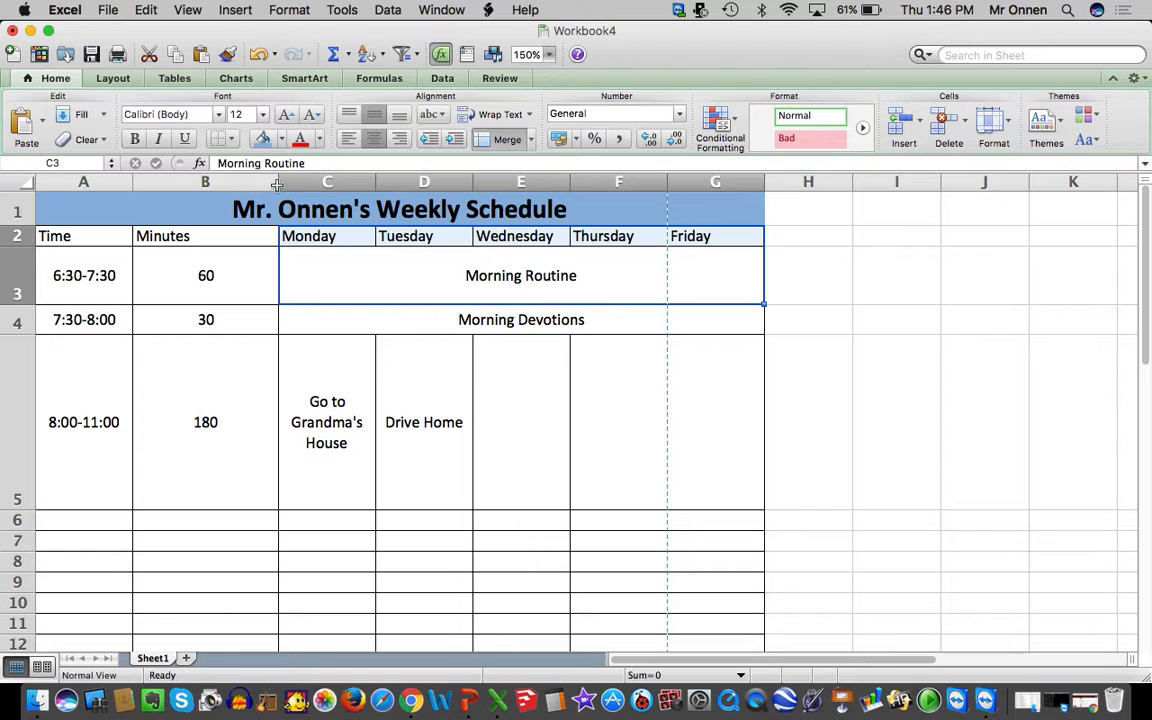
mouse_move(277, 184)
mouse_down()
mouse_move(243, 183)
mouse_move(266, 184)
mouse_up()
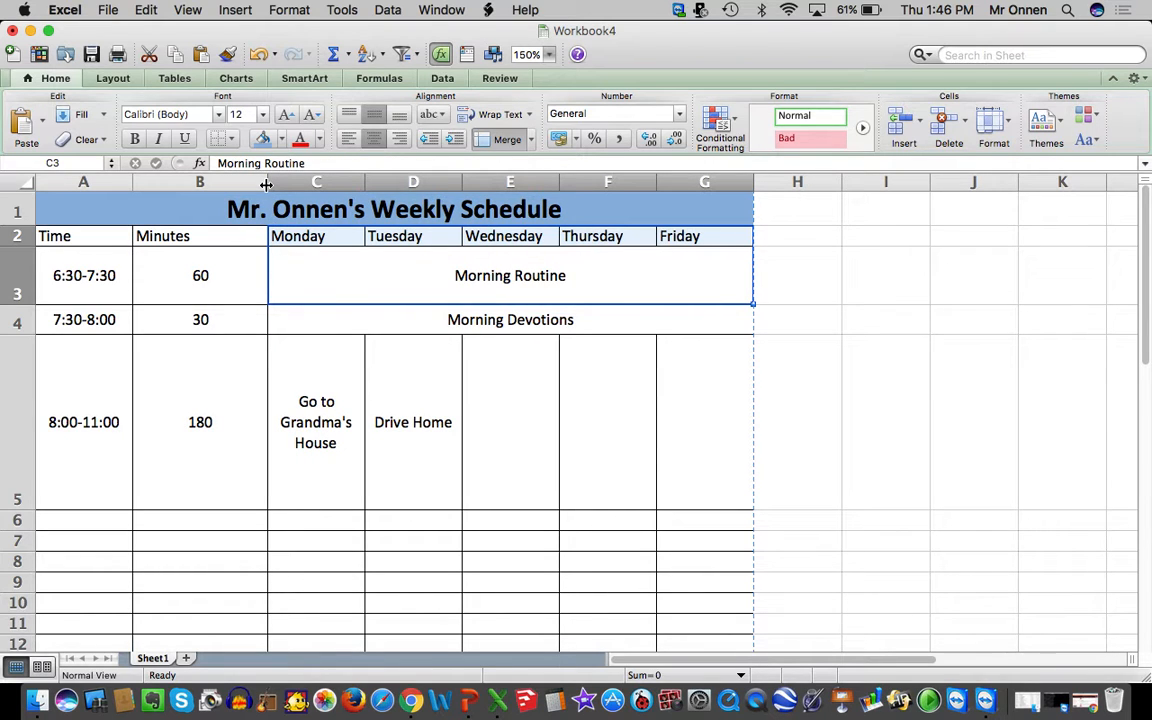
Center the Minutes heading horizontally in its cell.
click(217, 238)
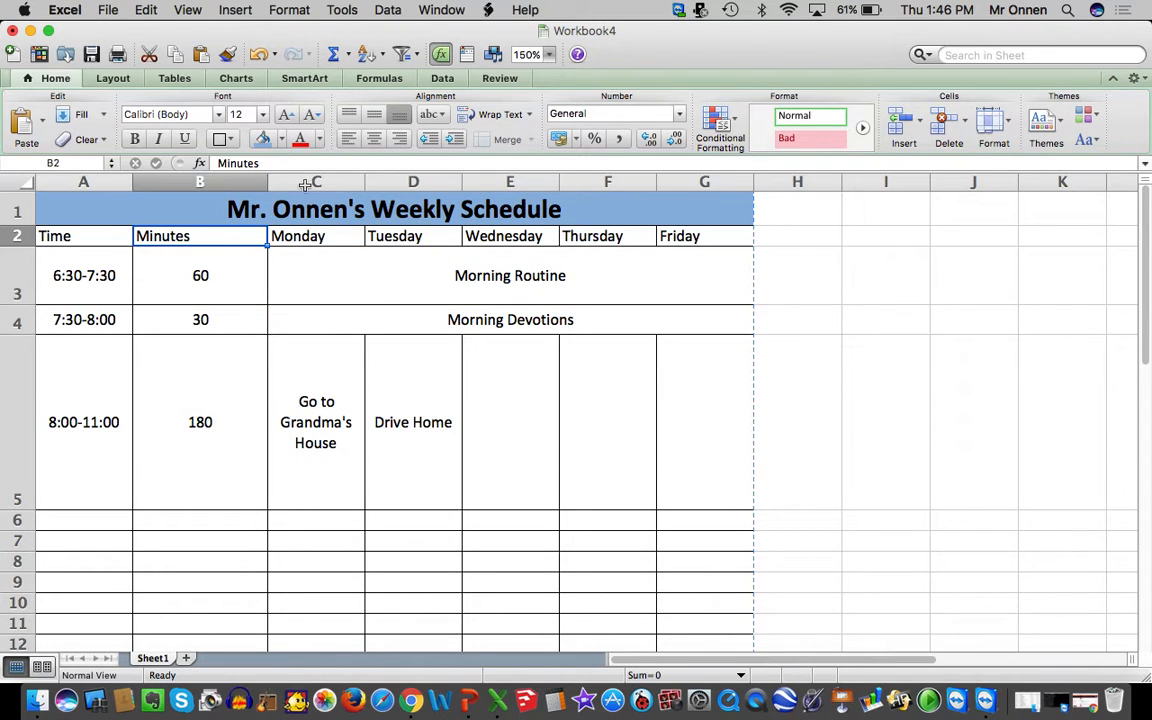
click(375, 140)
click(111, 237)
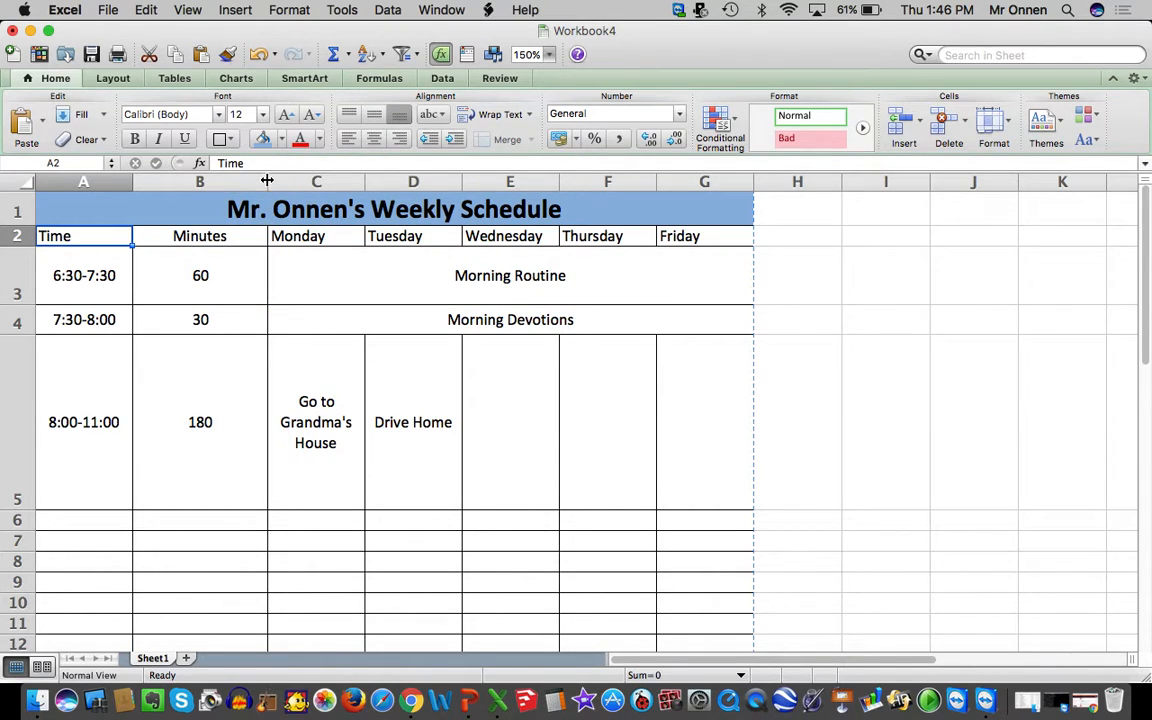
Widen the Monday to Friday columns equally and autofit the Minutes column to its contents so the schedule stays within the page.
drag(267, 181, 672, 181)
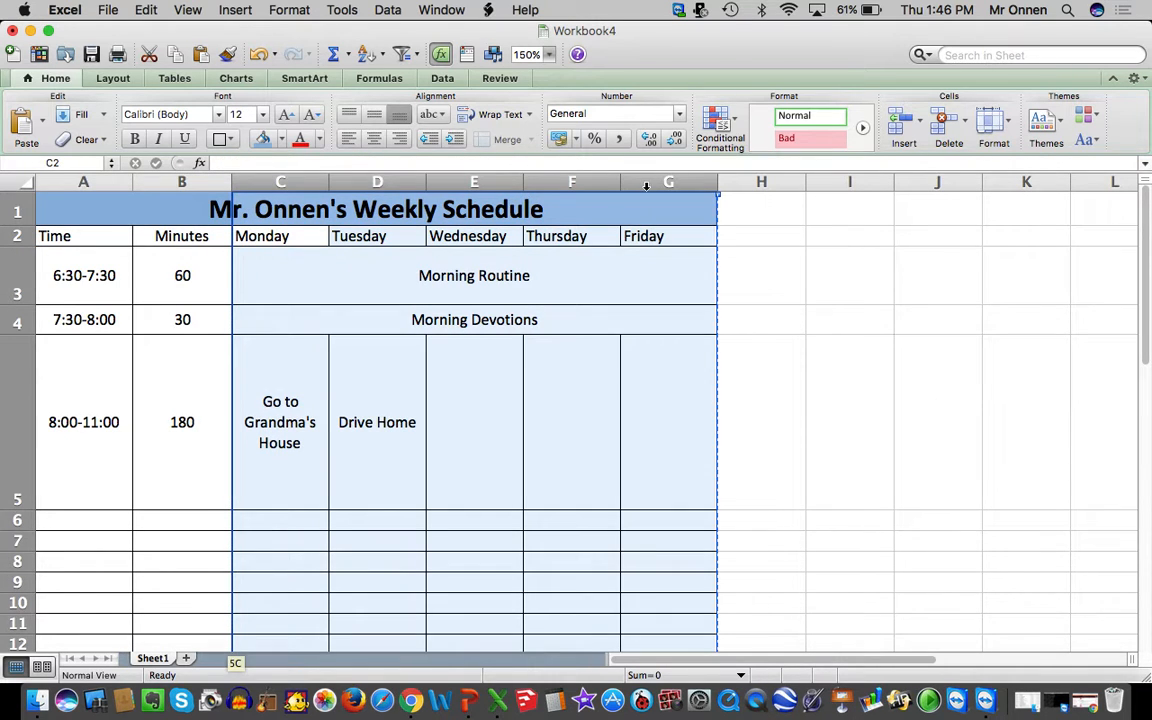
click(1007, 124)
click(1014, 224)
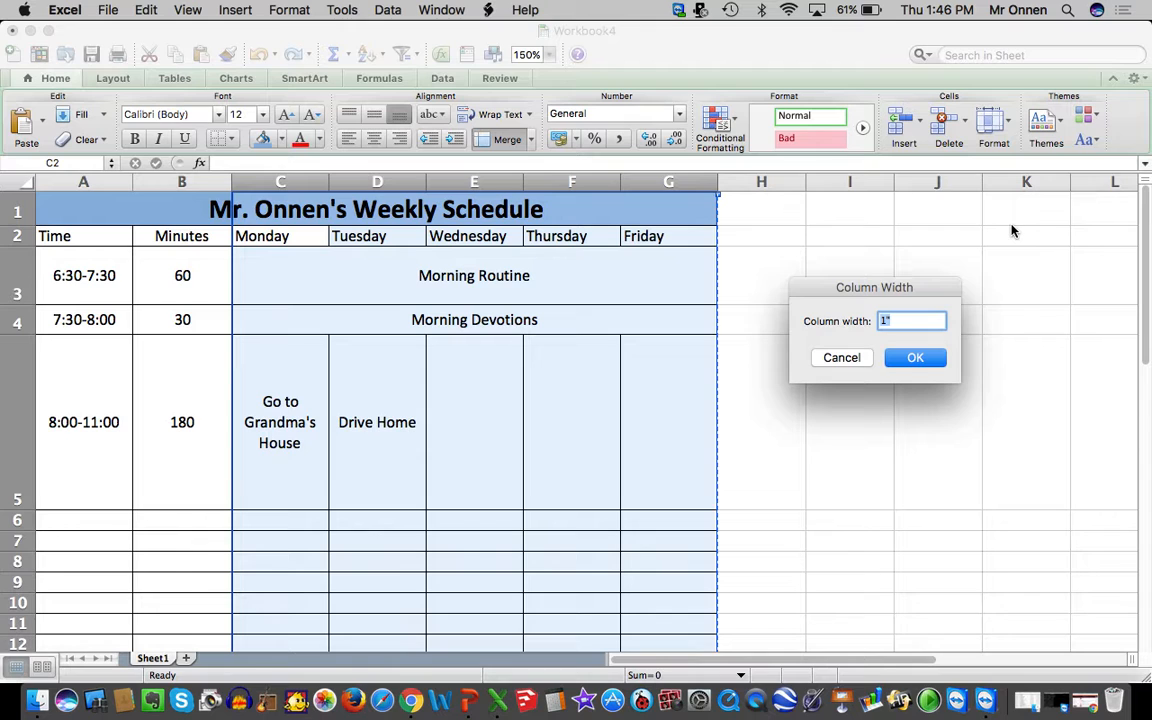
text(12)
key(Return)
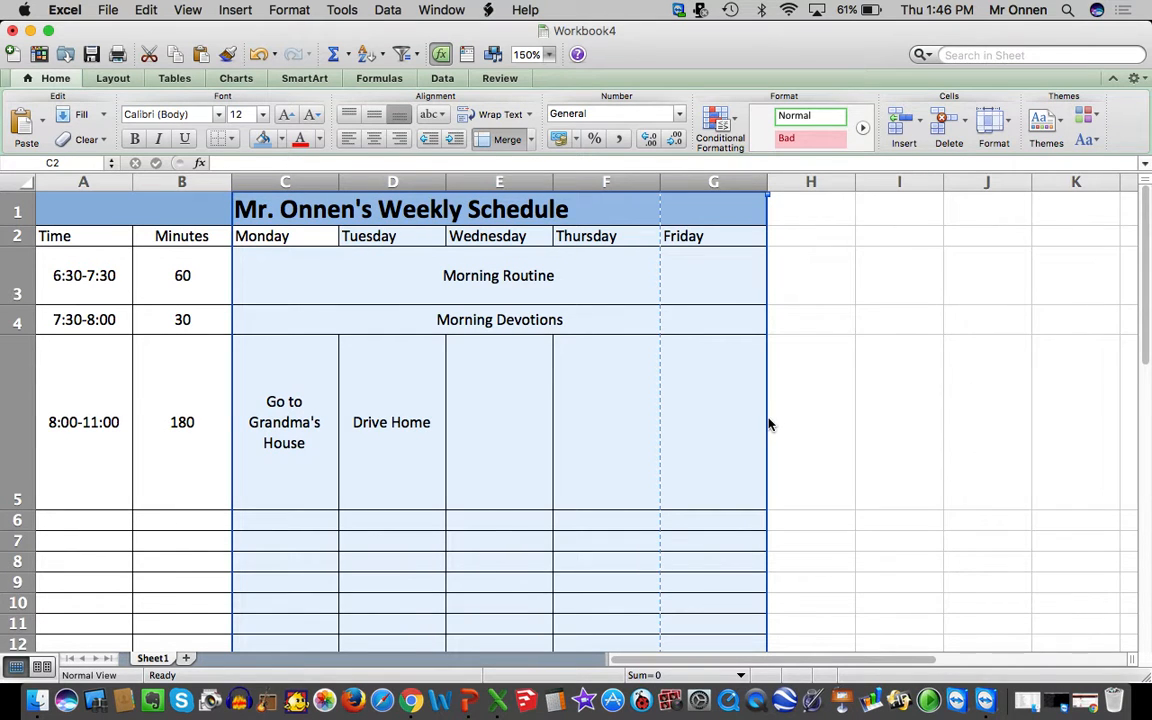
double_click(231, 182)
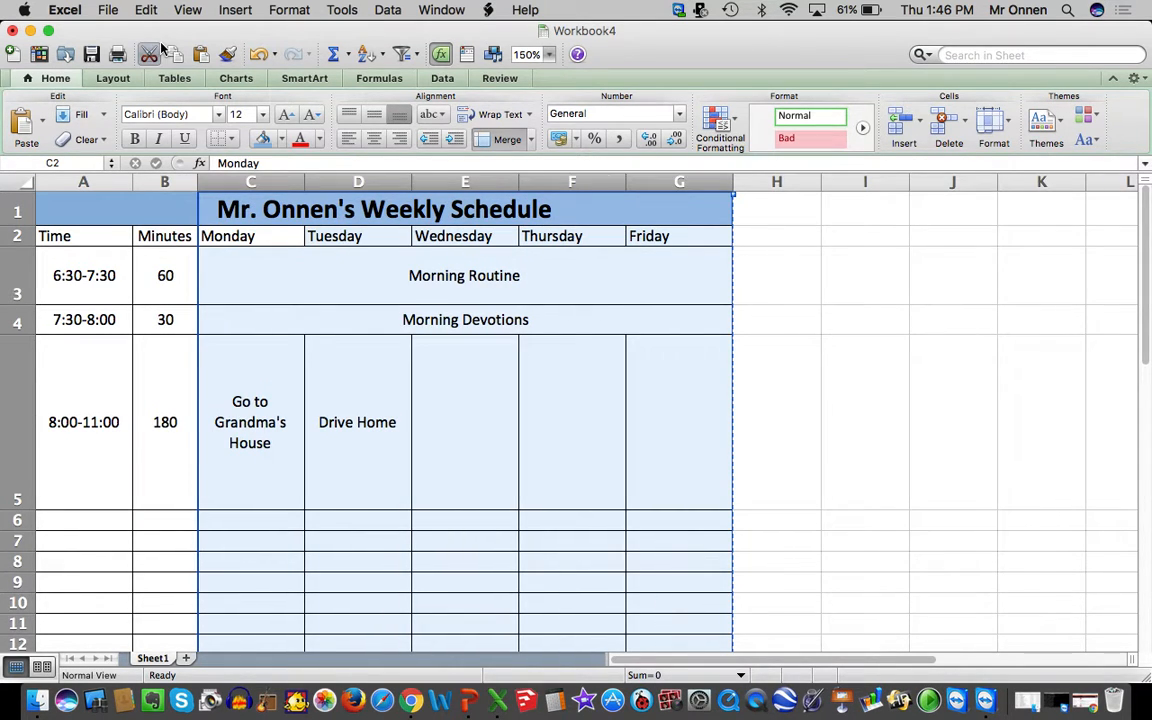
click(260, 385)
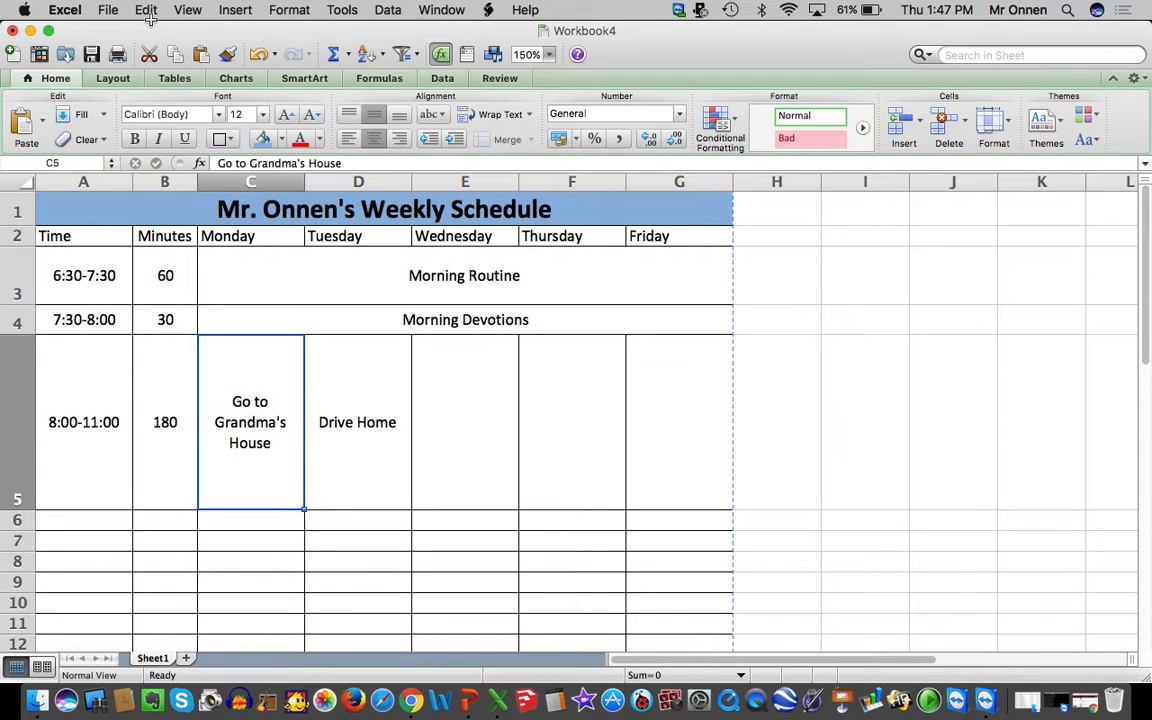
click(88, 260)
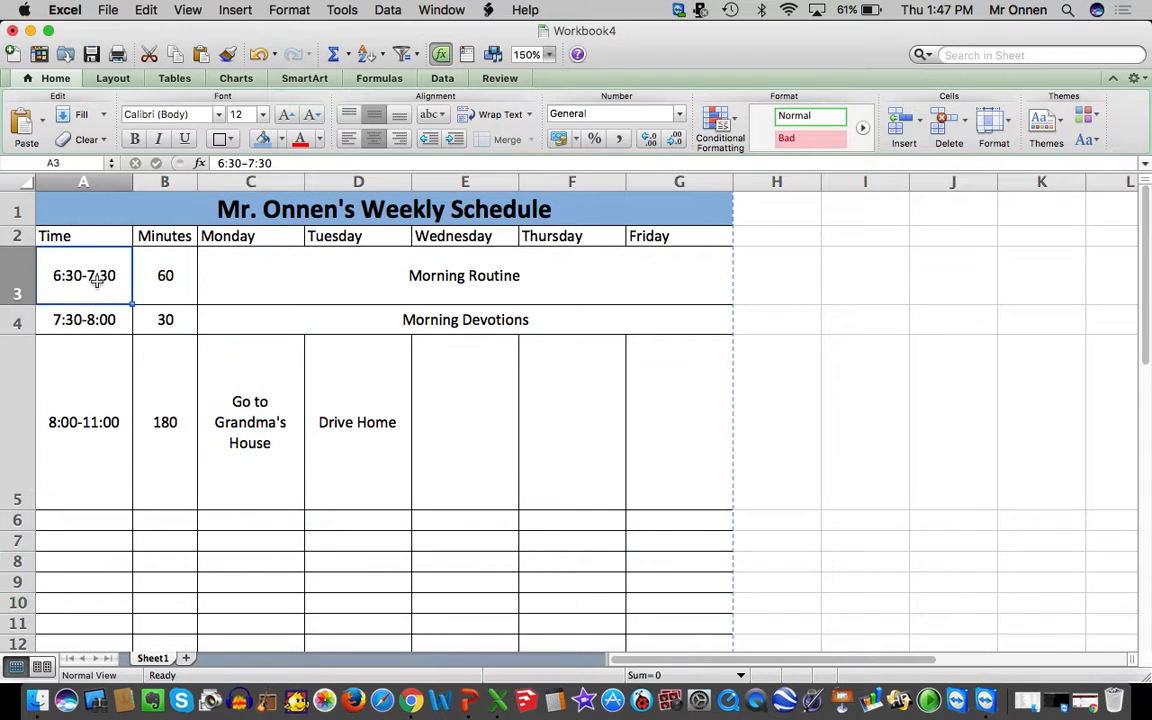
click(310, 263)
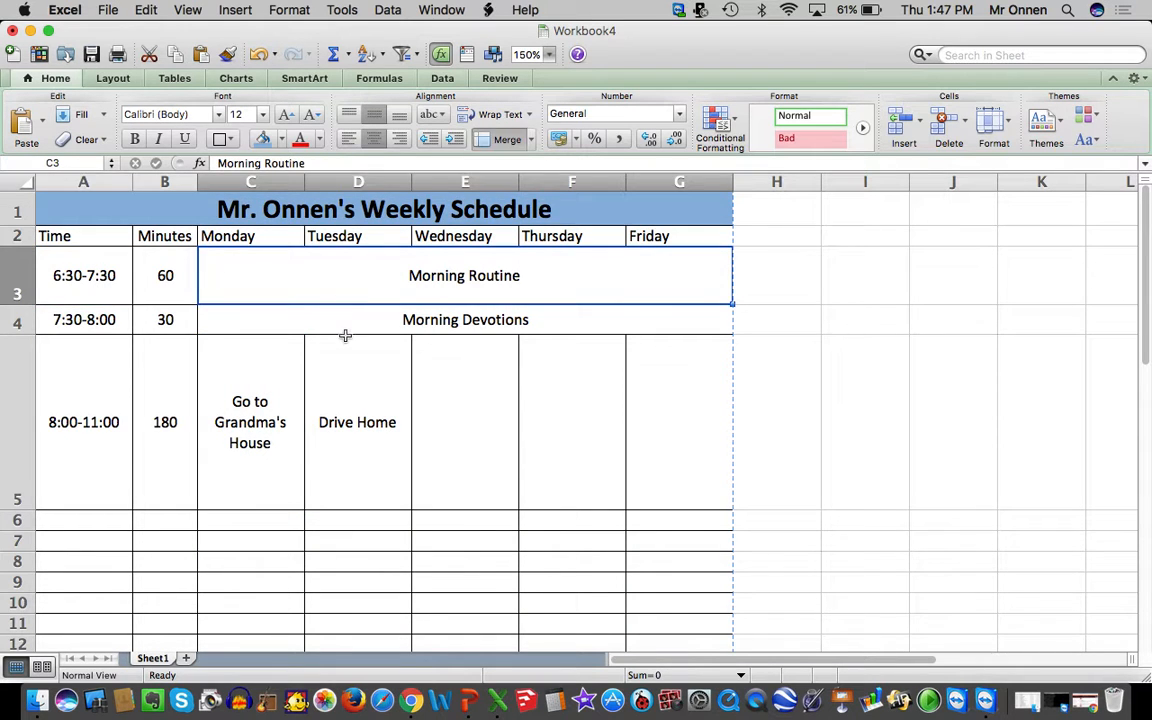
click(300, 314)
click(274, 415)
scroll(275, 425, down, 3)
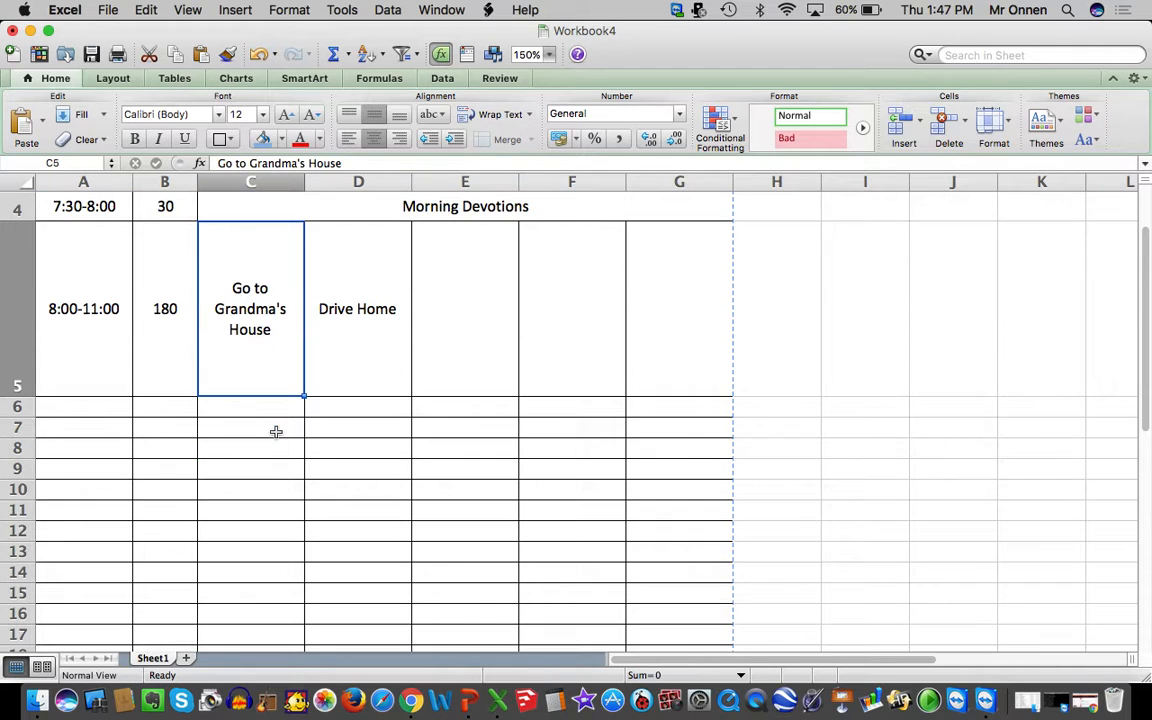
drag(84, 406, 300, 411)
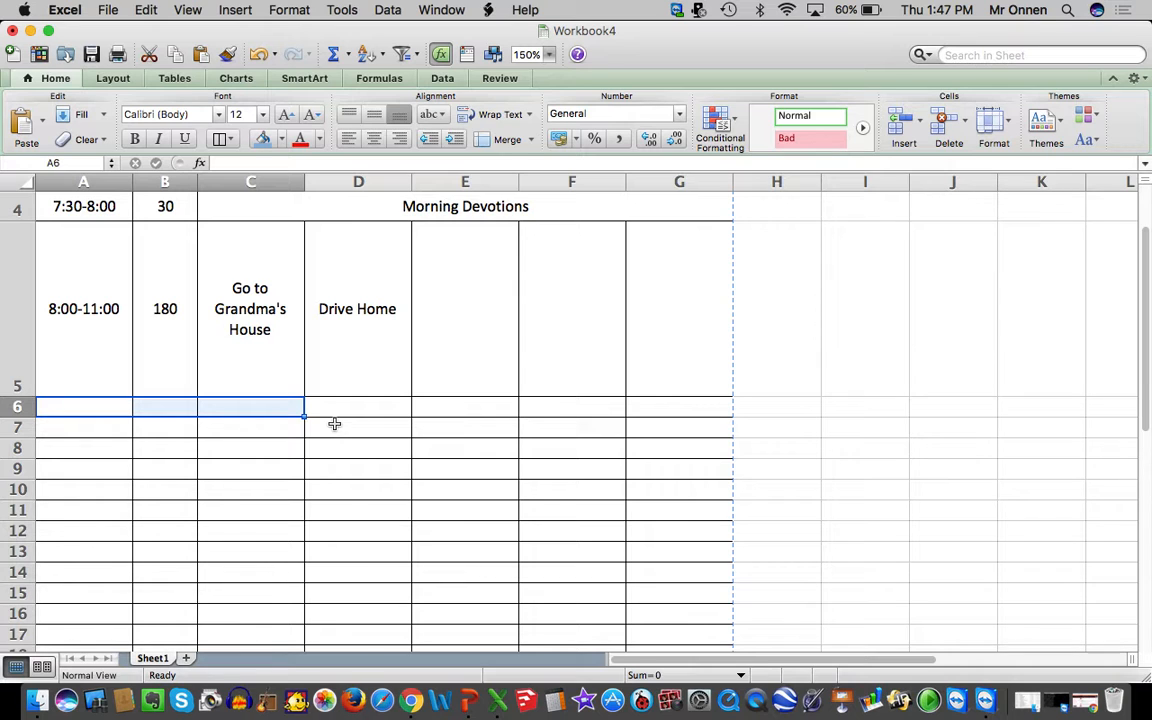
click(250, 427)
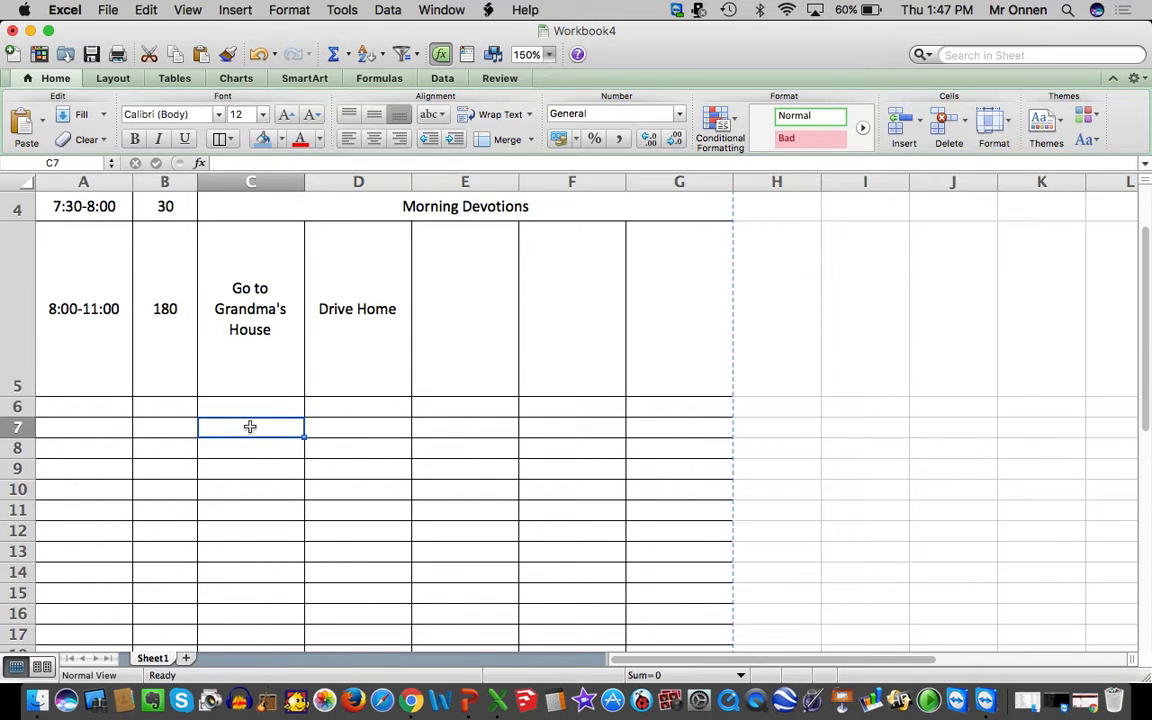
click(160, 316)
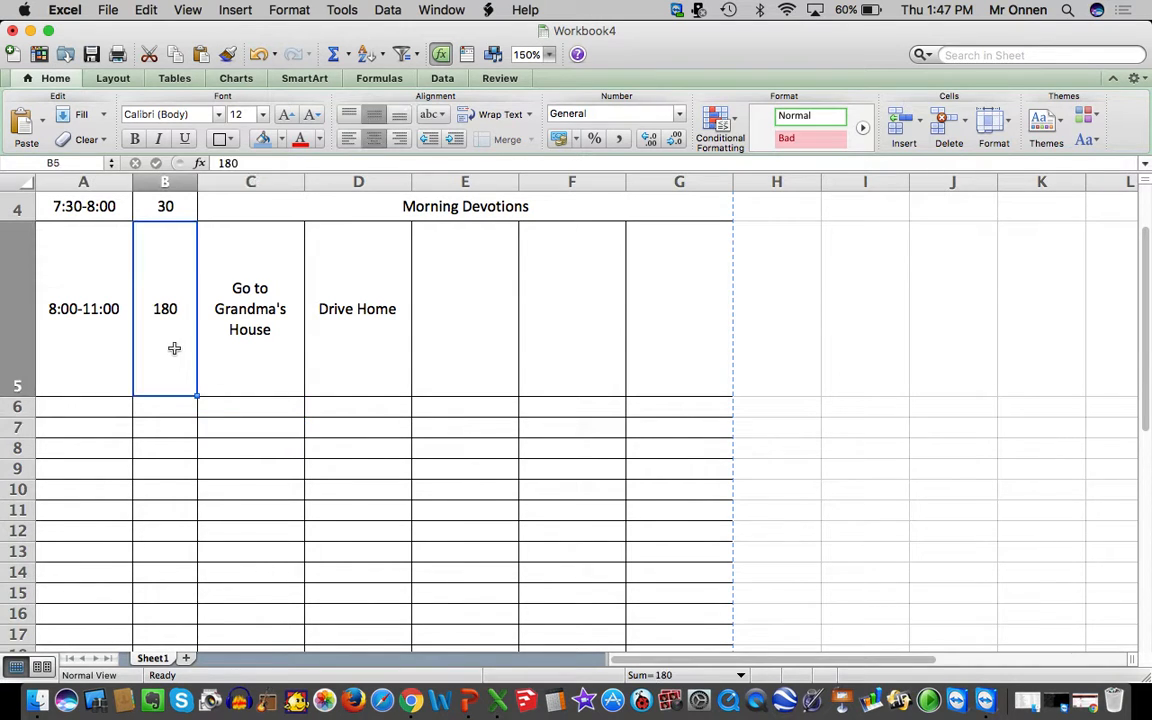
click(345, 324)
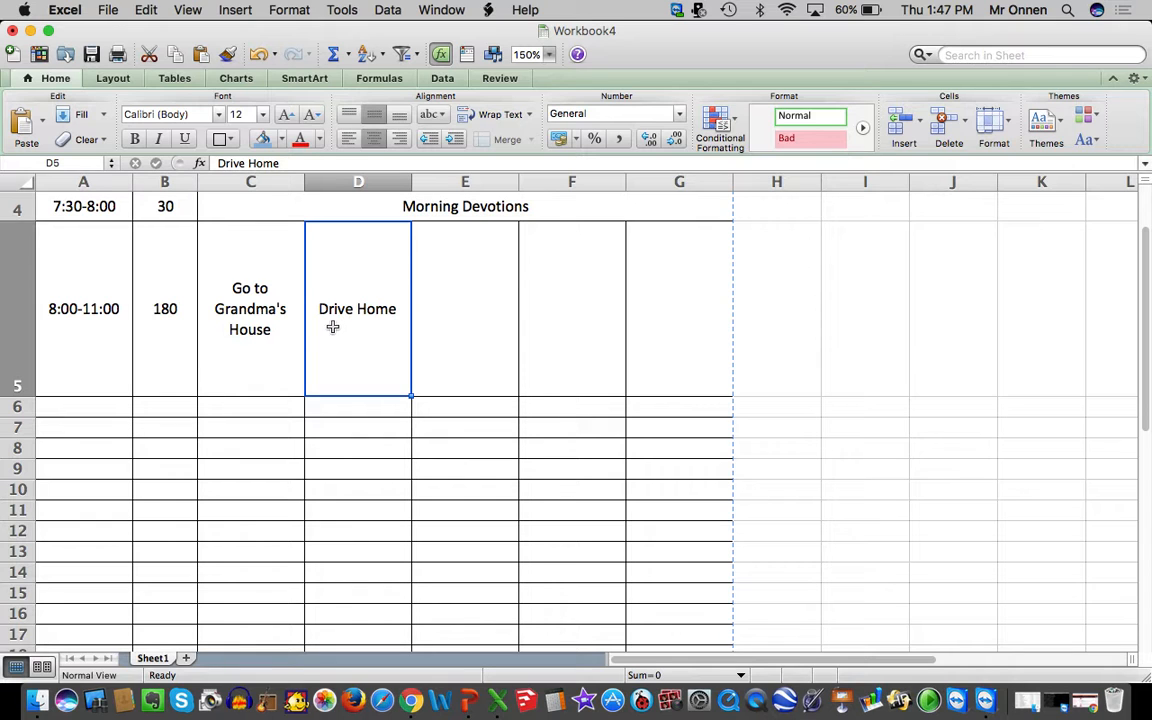
Enter 60 in the Minutes column of row 6, under the 180-minute slot, and center it horizontally.
click(155, 405)
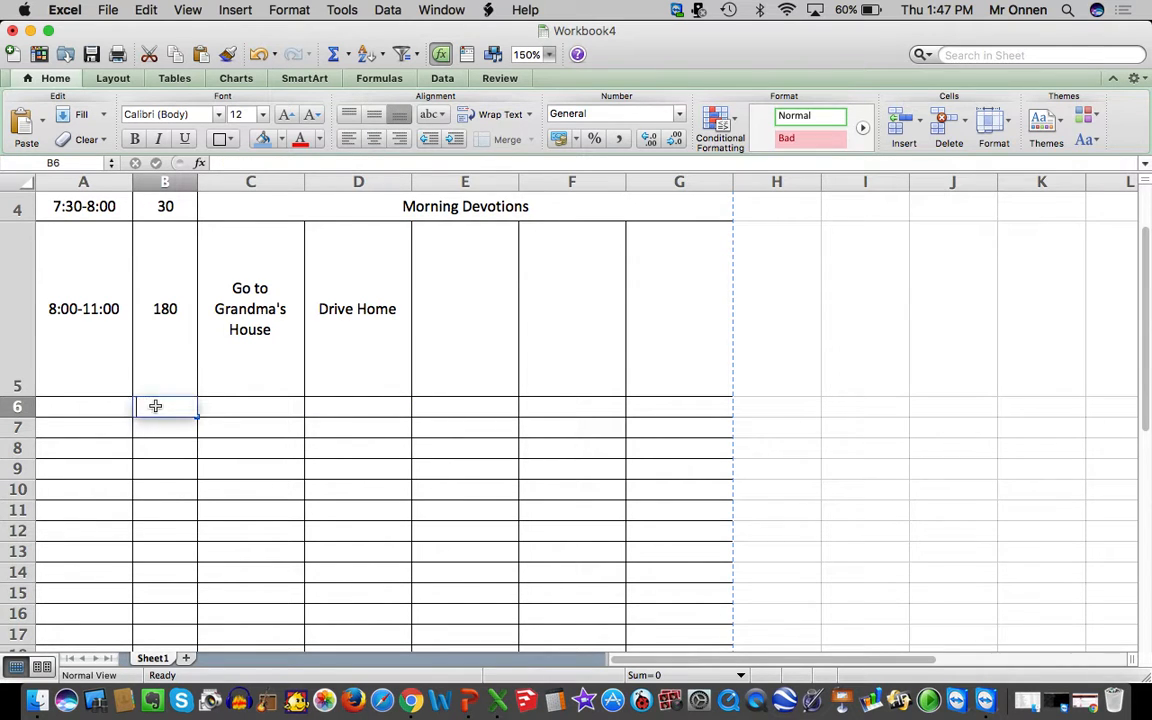
text(60)
key(Return)
click(167, 407)
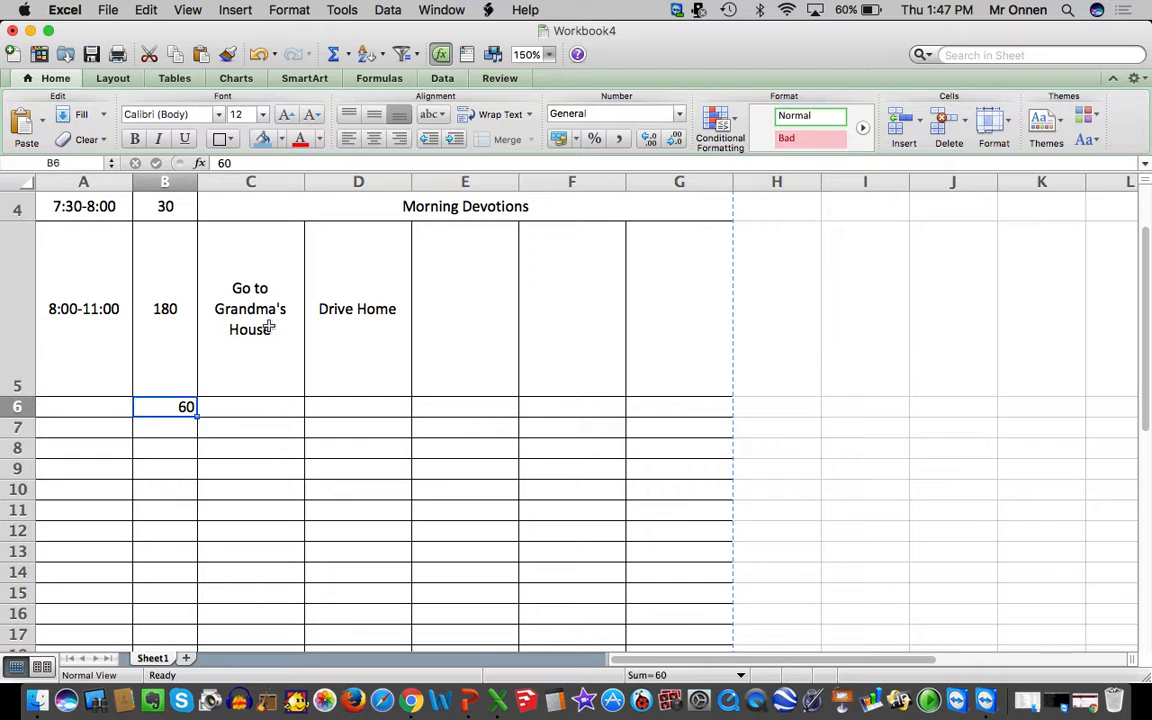
click(348, 138)
click(373, 138)
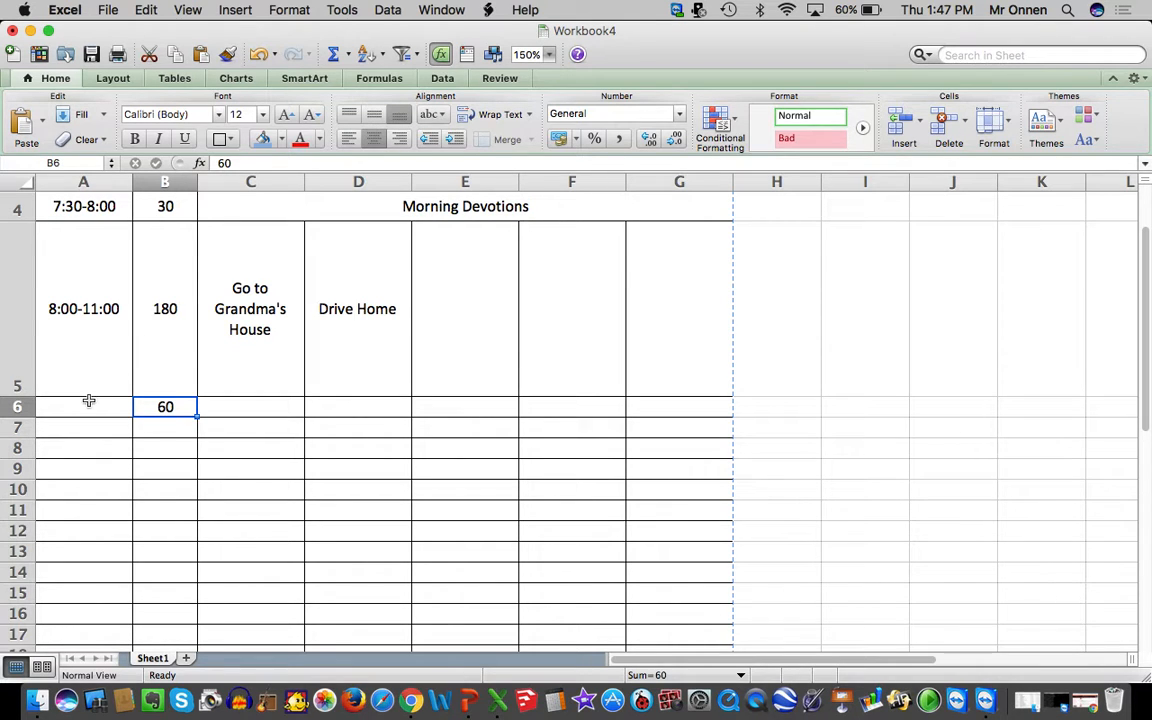
Enter the time slot 11:00-12:00 in the Time column of row 6.
click(89, 401)
text(11:00-12:00)
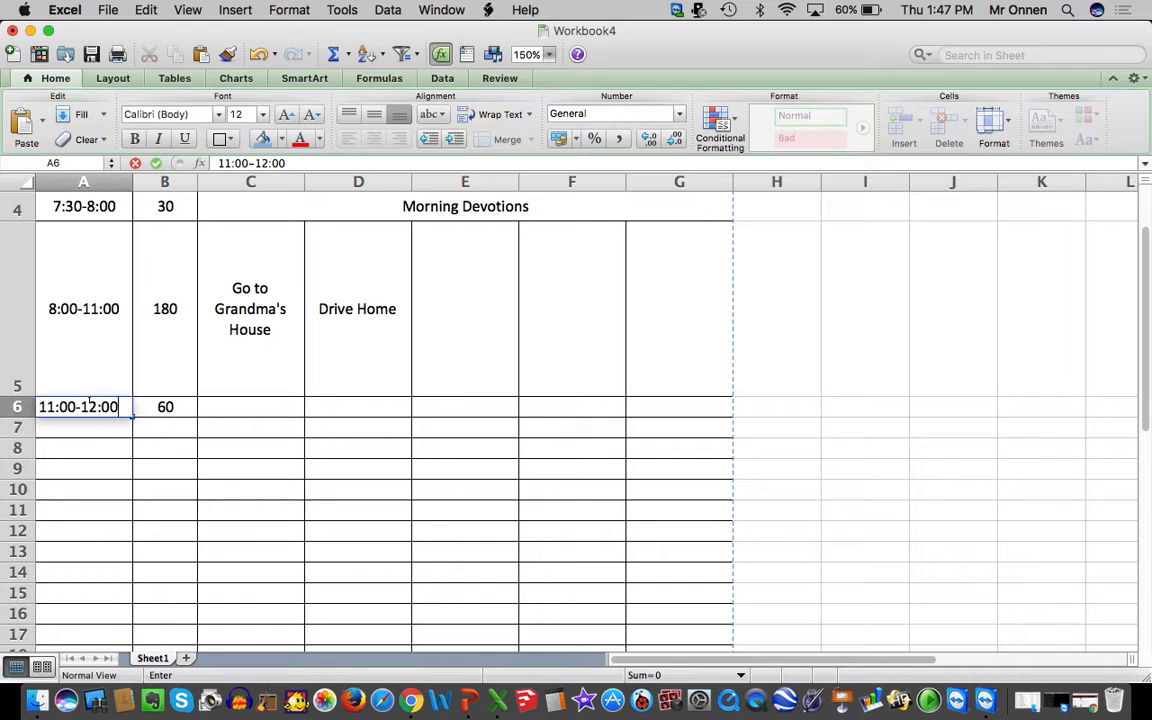
key(Return)
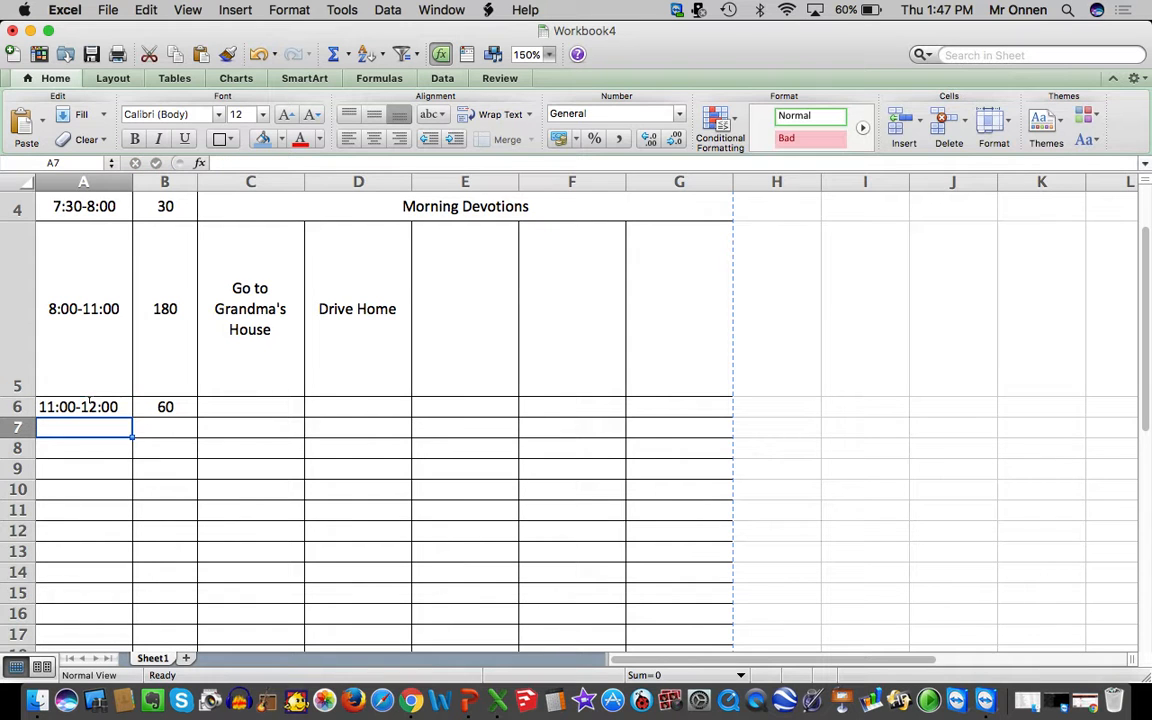
Set the height of the 11:00-12:00 row to 0.6 to match its 60-minute duration.
click(170, 407)
click(993, 121)
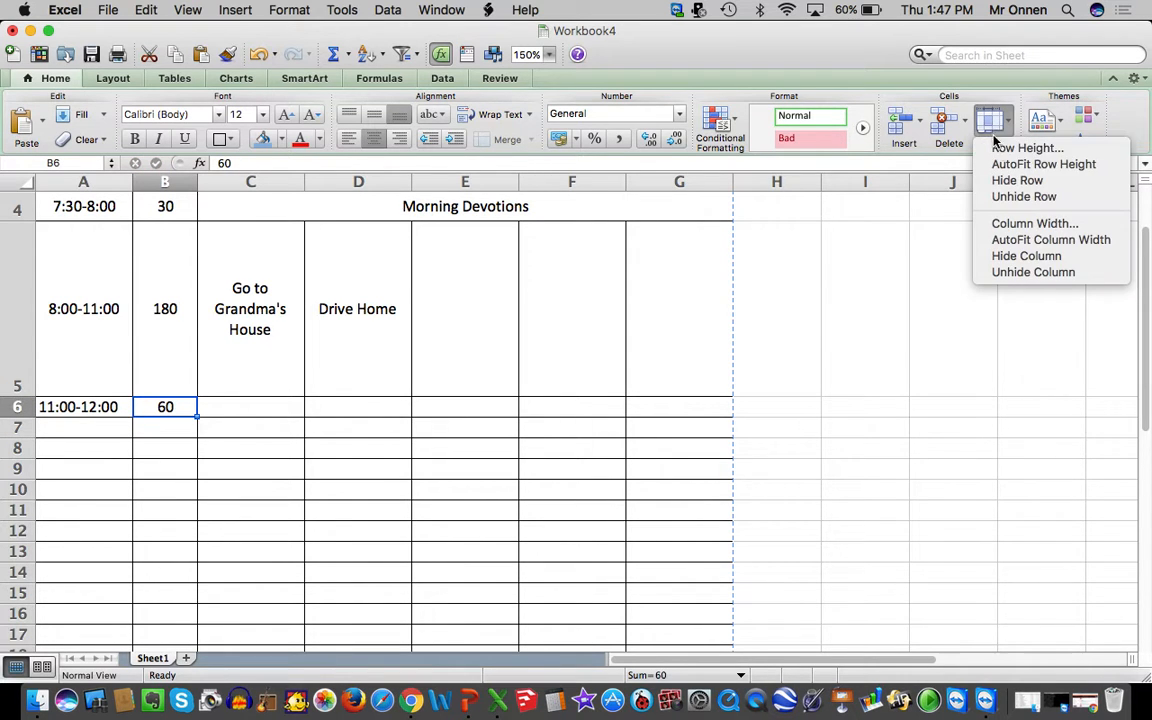
click(1002, 153)
text(.6)
key(Return)
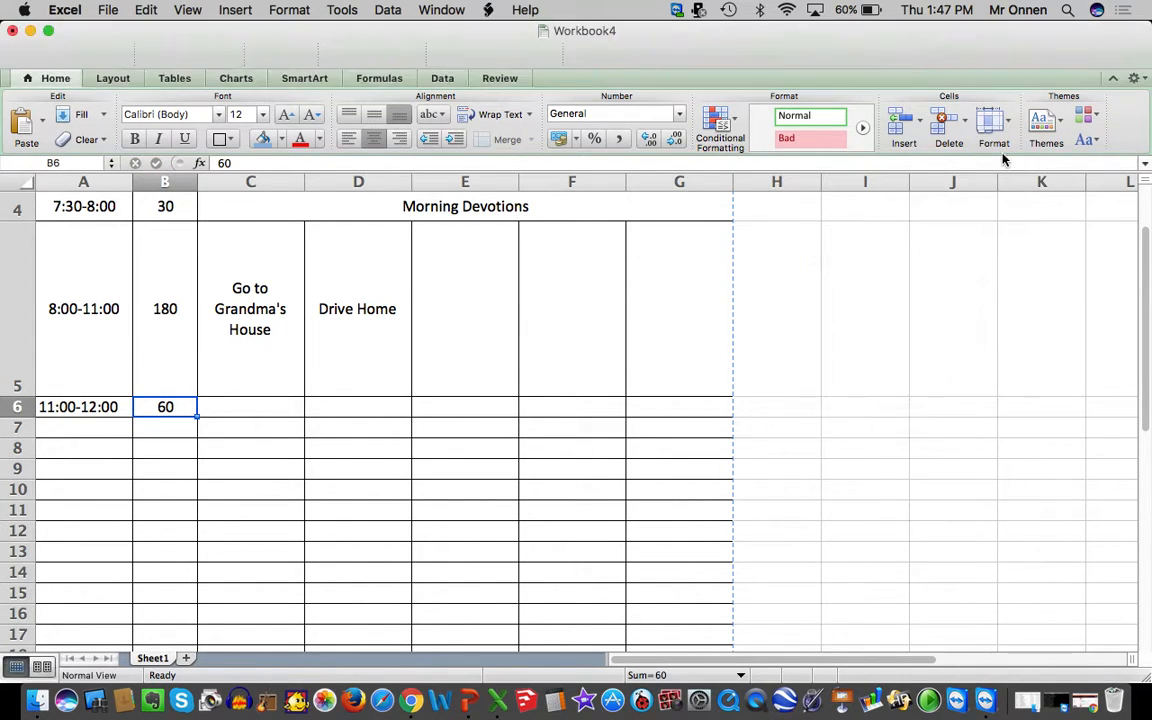
click(483, 465)
drag(275, 425, 258, 340)
click(257, 336)
click(342, 343)
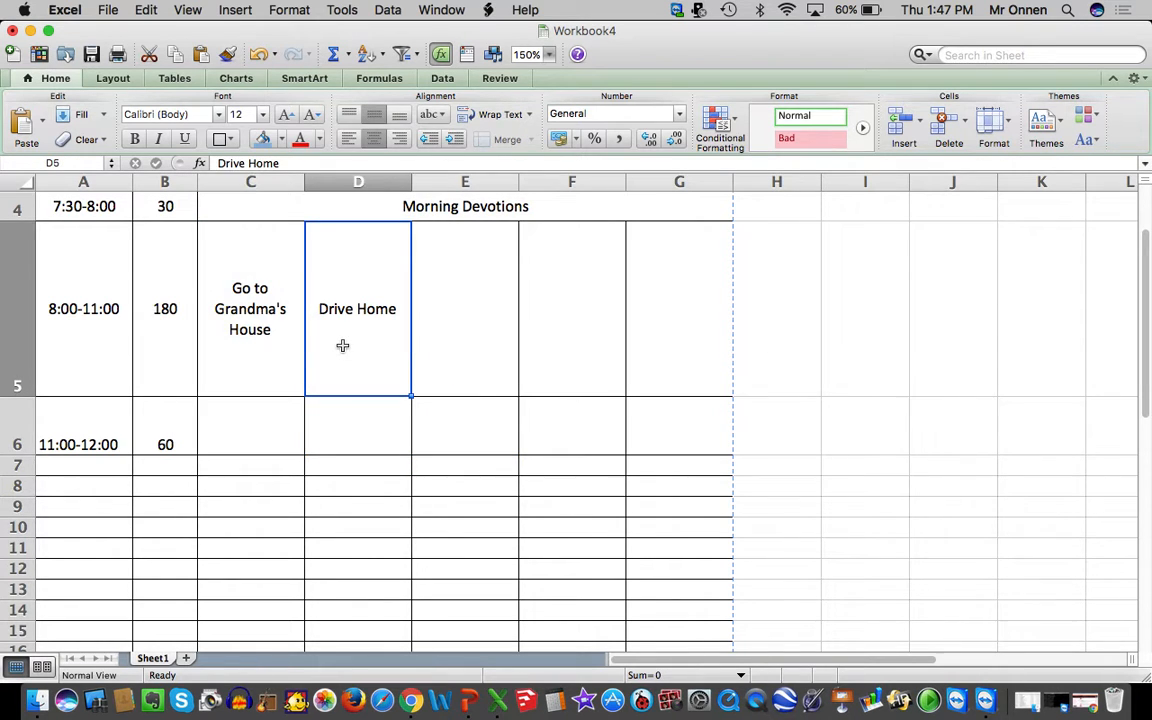
Merge Monday's cells C5 and C6 so "Go to Grandma's House" spans the 8:00-11:00 and 11:00-12:00 slots.
click(242, 427)
drag(242, 427, 237, 329)
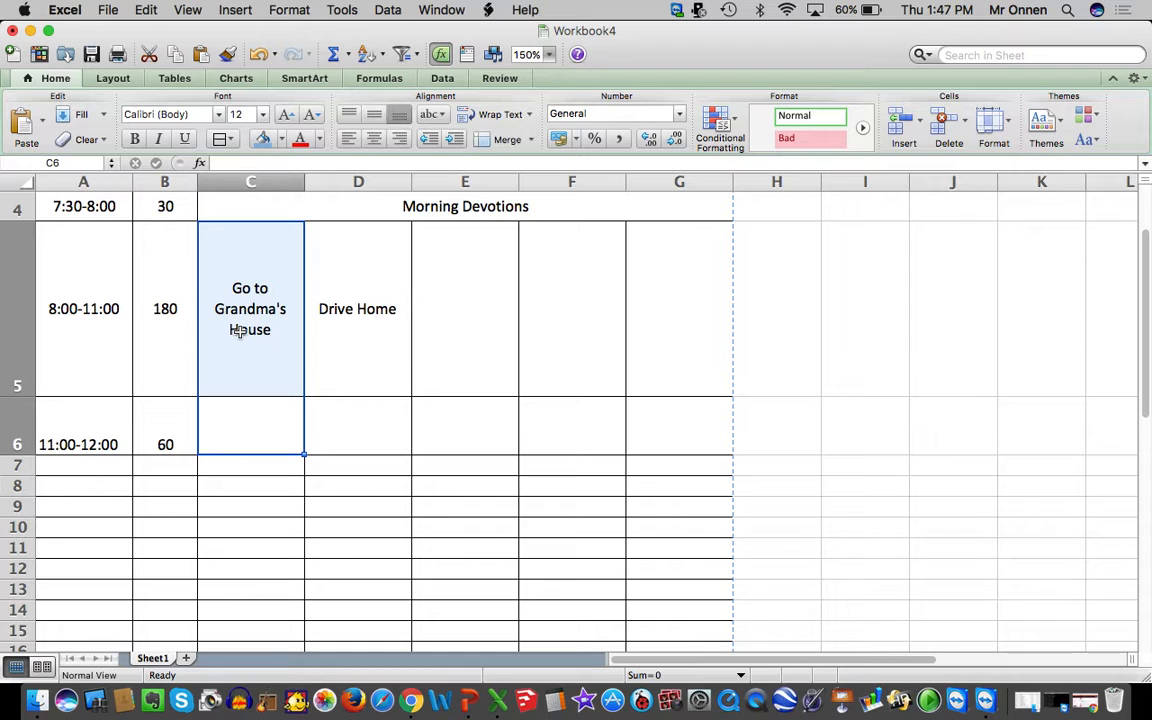
right_click(237, 331)
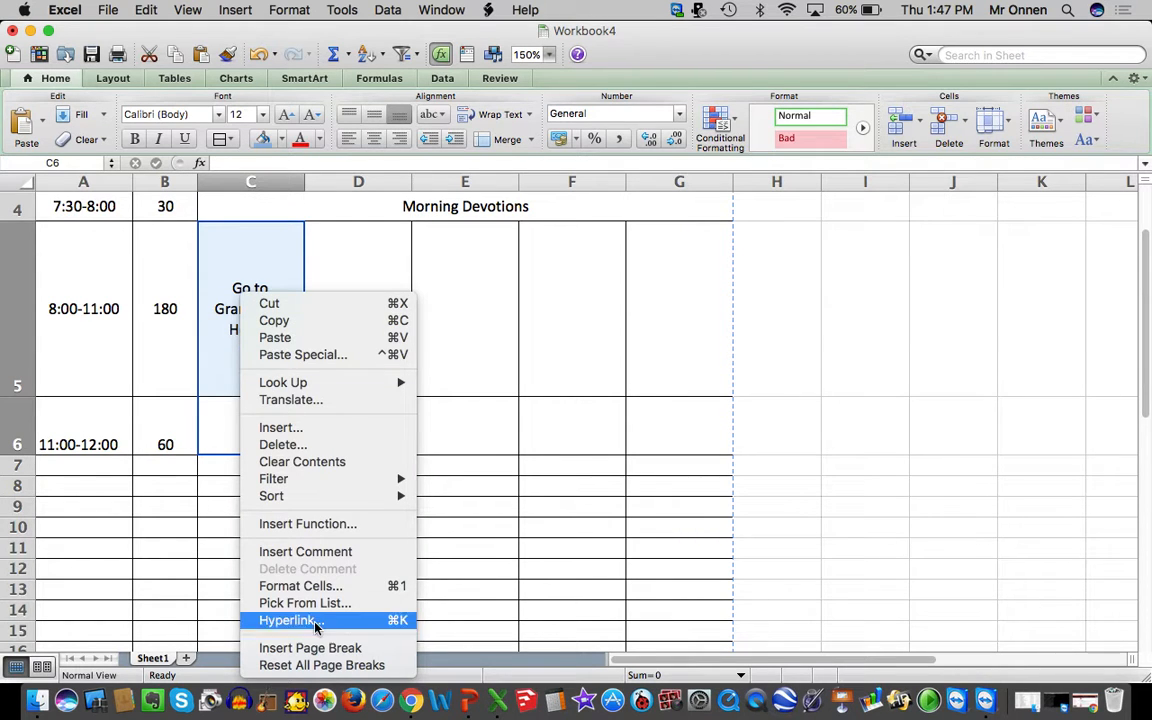
click(305, 585)
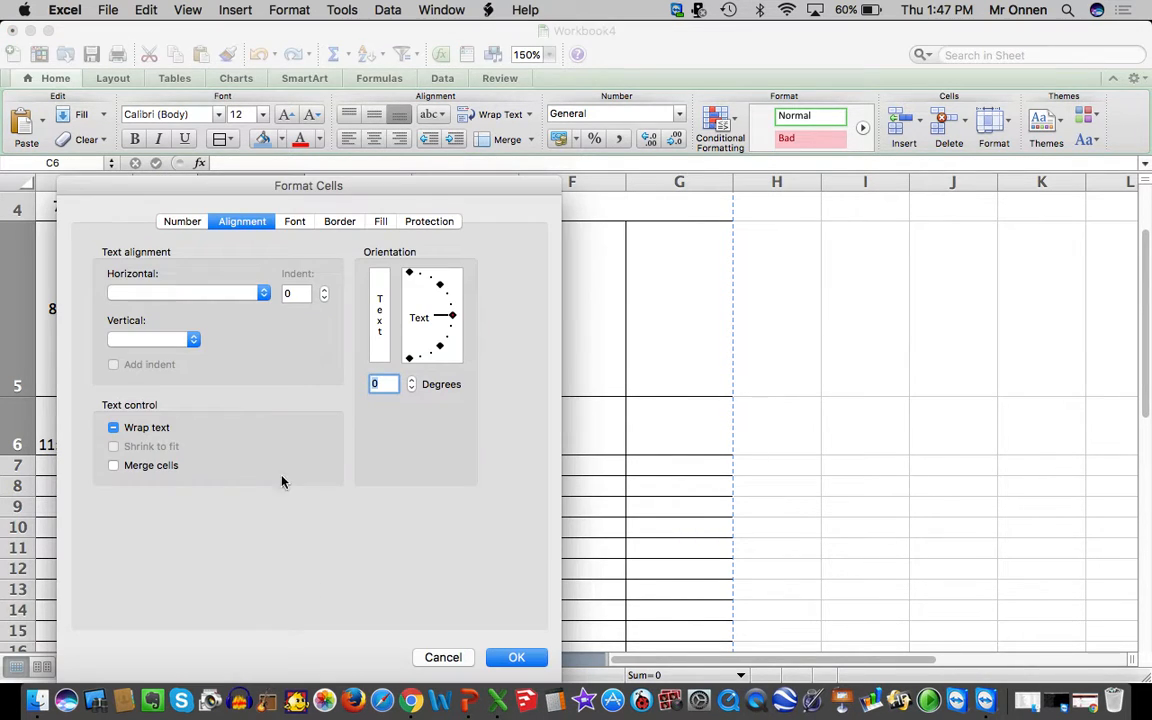
click(517, 658)
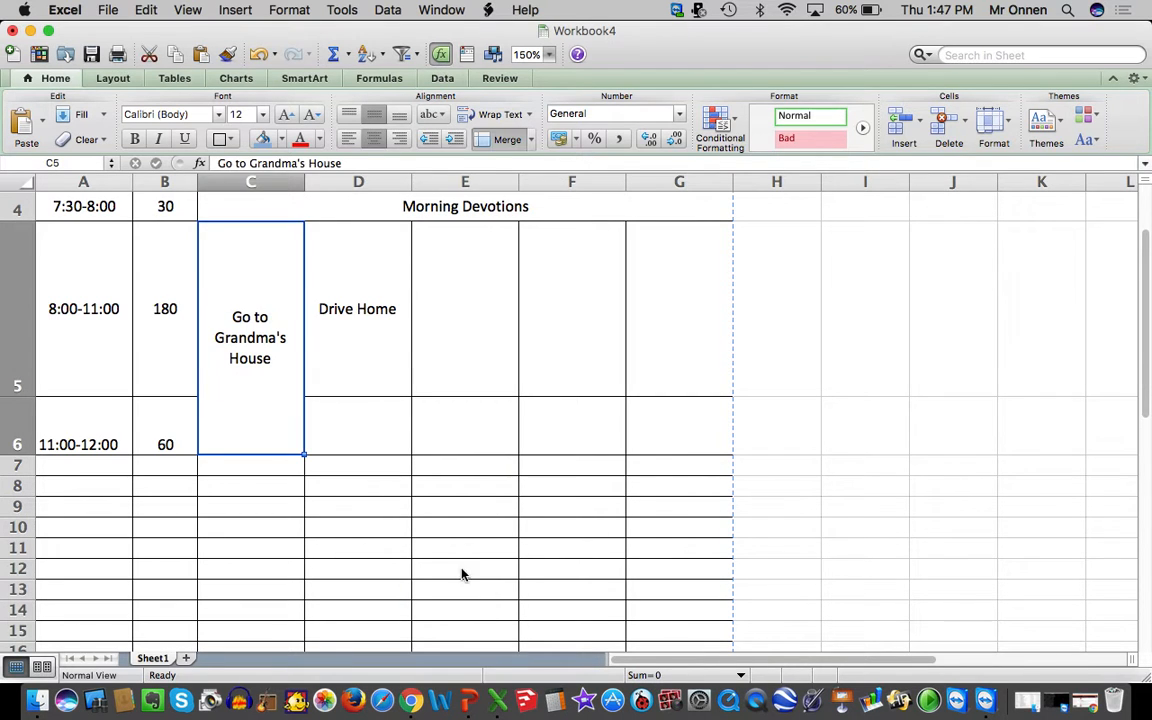
click(399, 506)
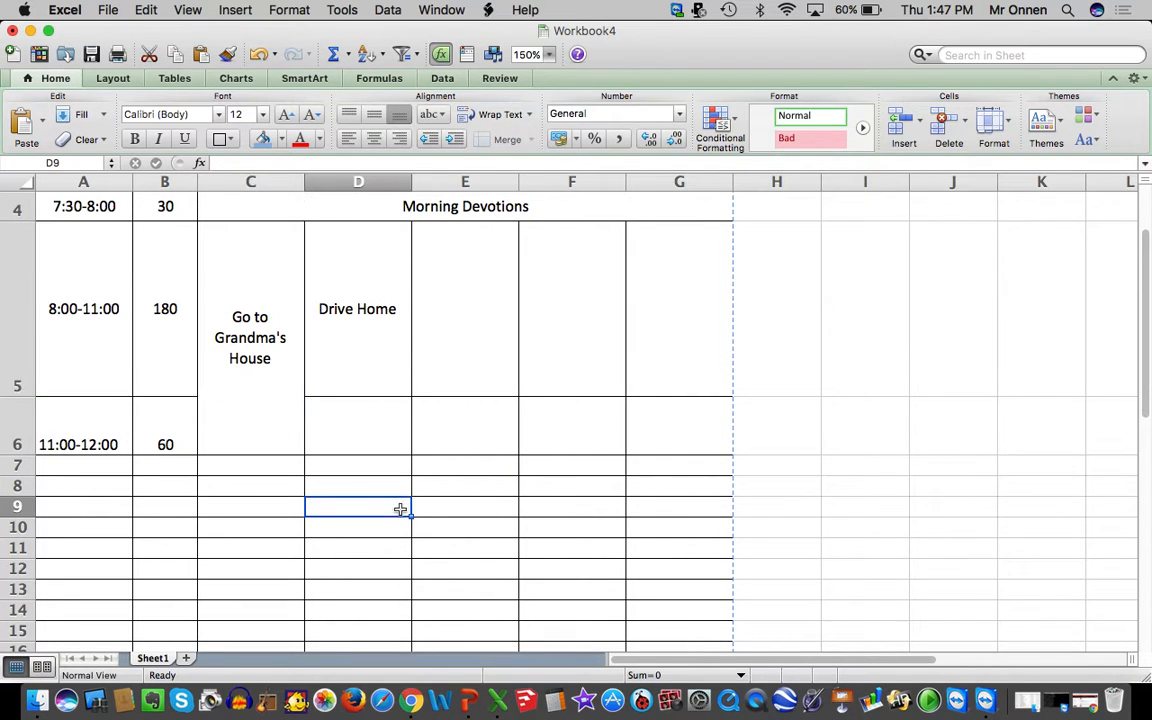
click(242, 424)
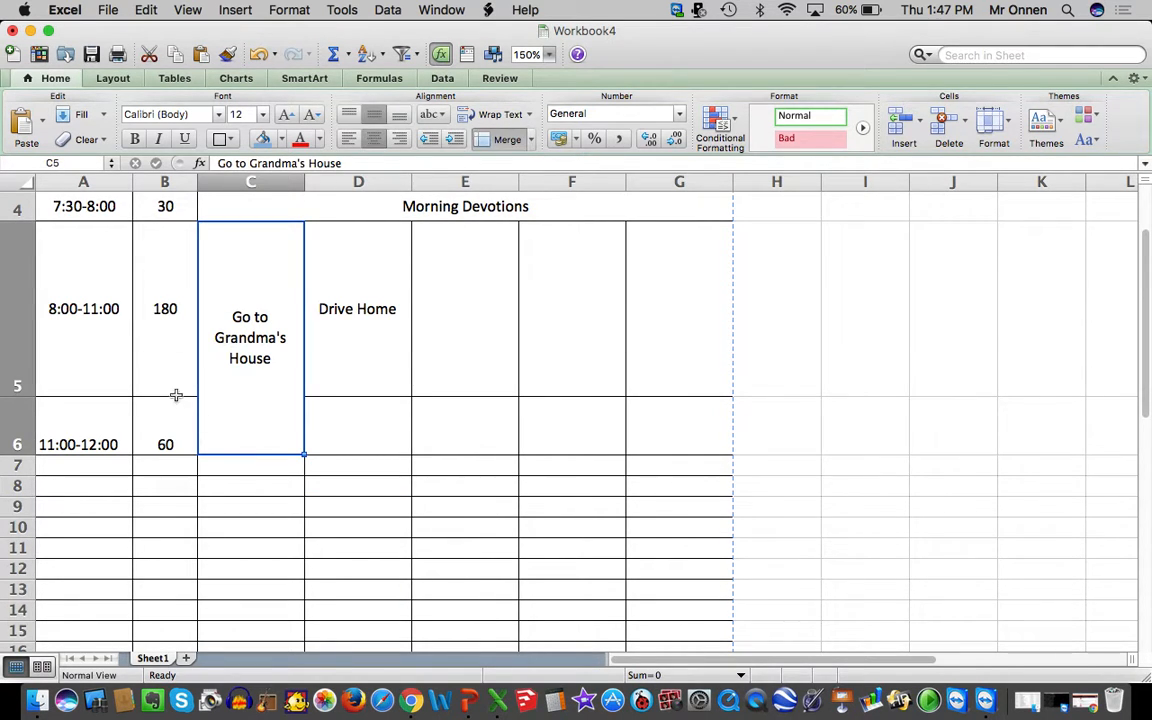
Set the vertical alignment of the 11:00-12:00 and 60 cells in row 6 to Center.
click(110, 426)
drag(110, 426, 149, 424)
right_click(149, 424)
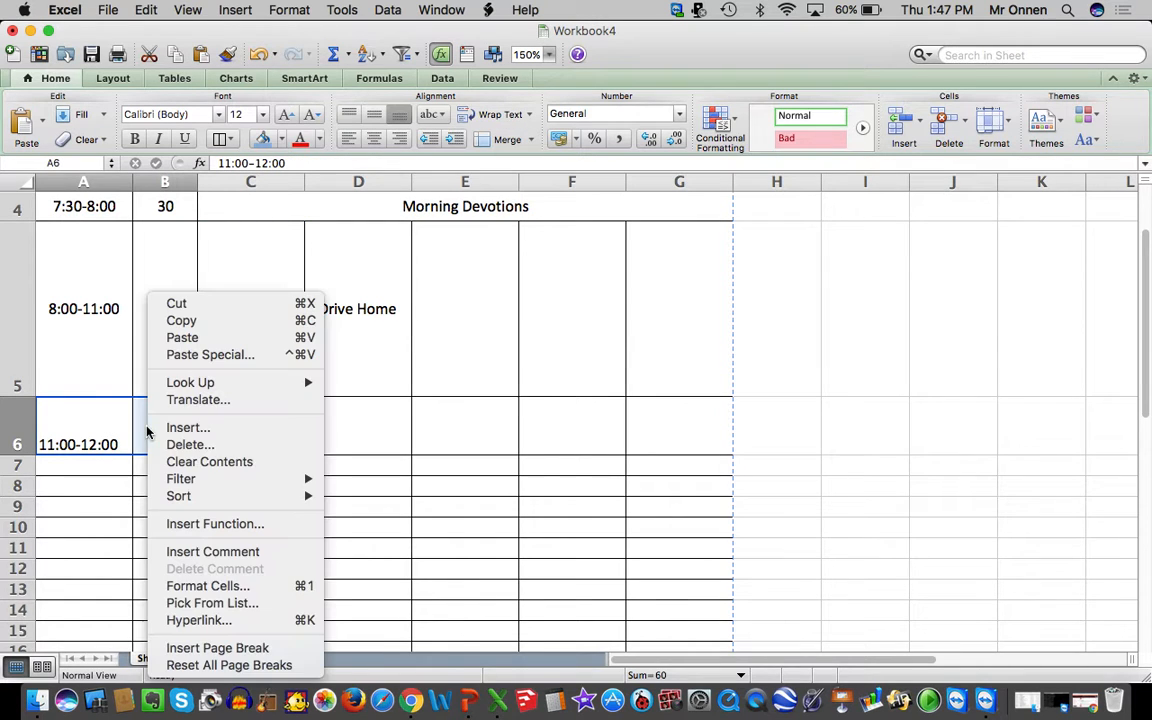
click(210, 586)
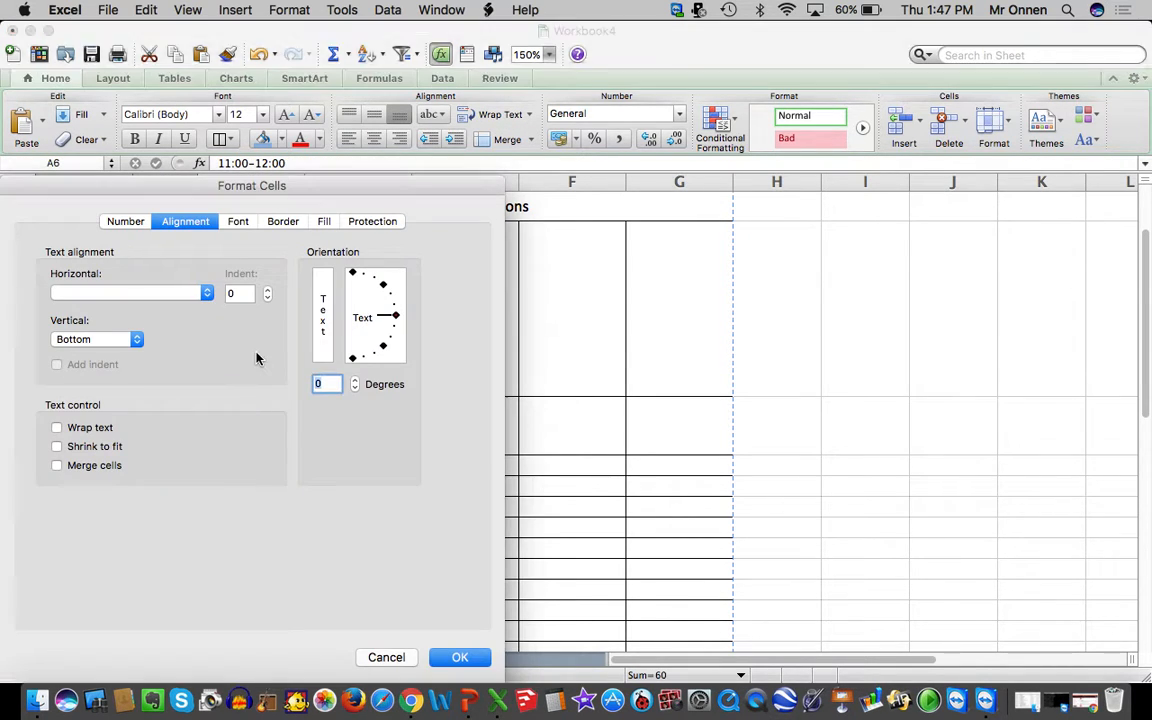
click(111, 341)
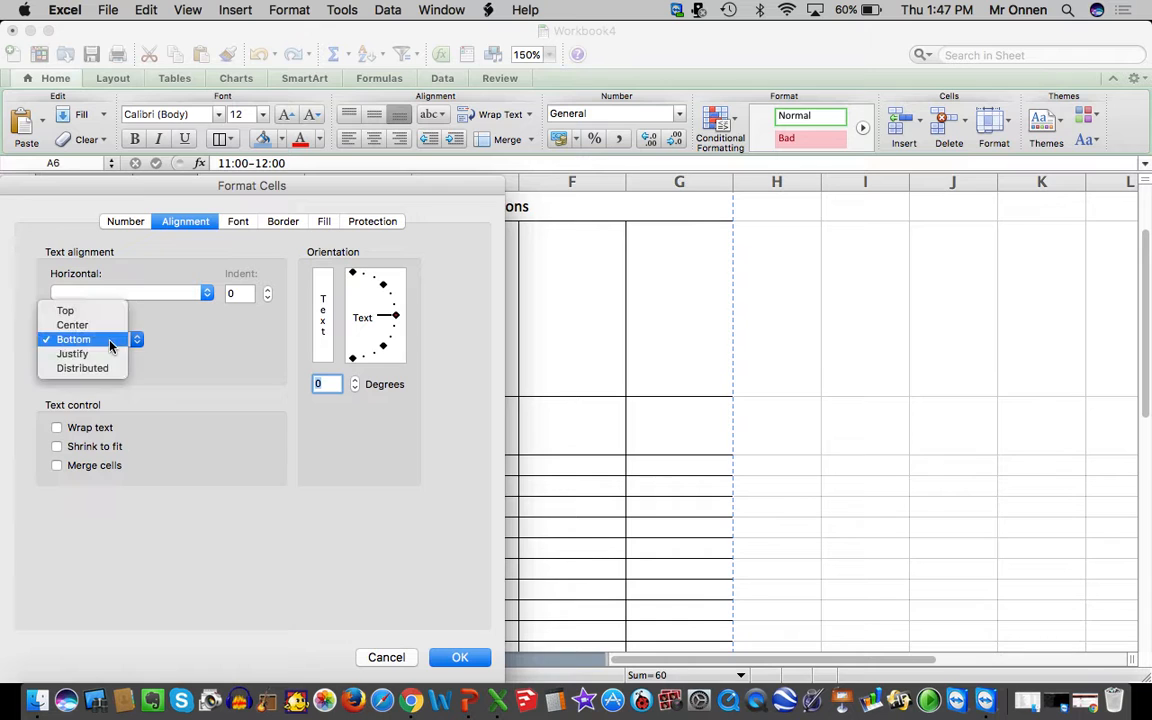
click(97, 324)
key(Return)
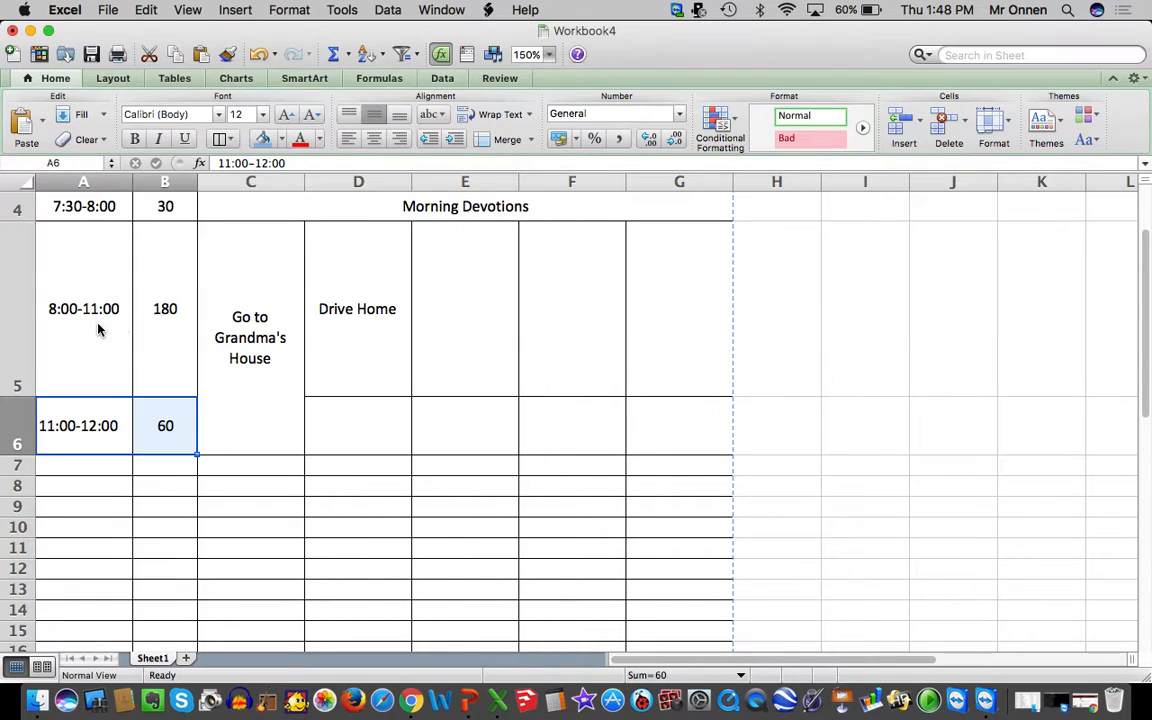
Enter "Watch TV" in Tuesday's 11:00-12:00 cell and center it horizontally.
click(352, 422)
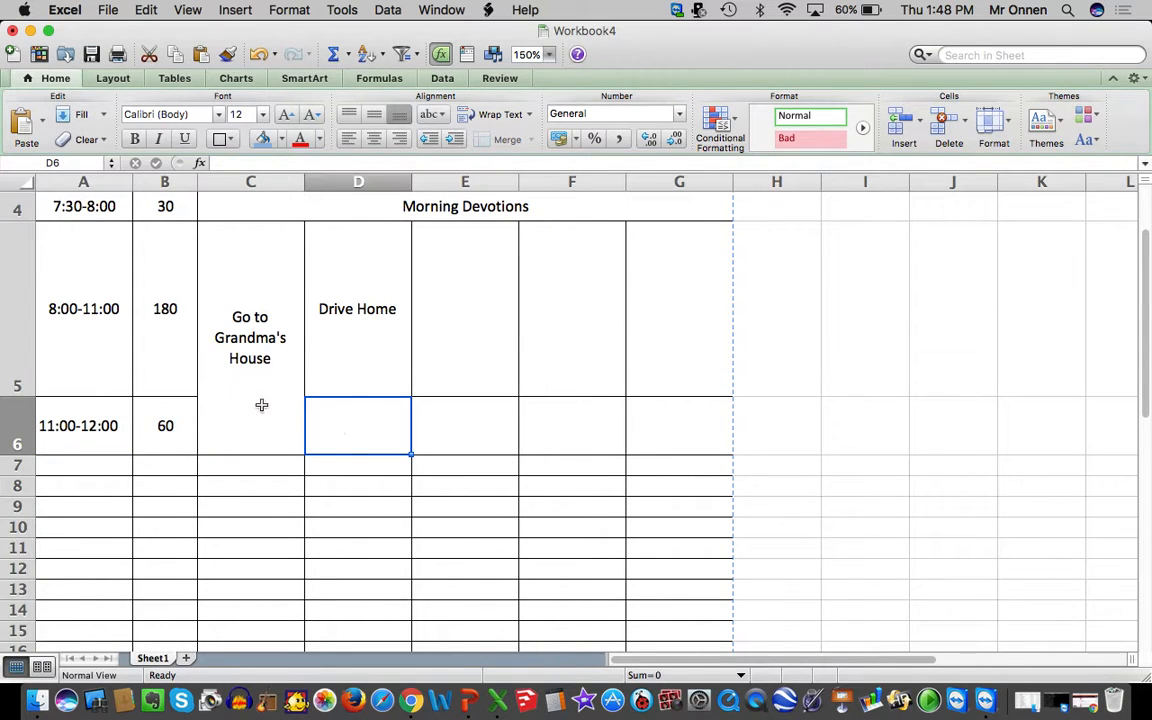
text(Watch TV)
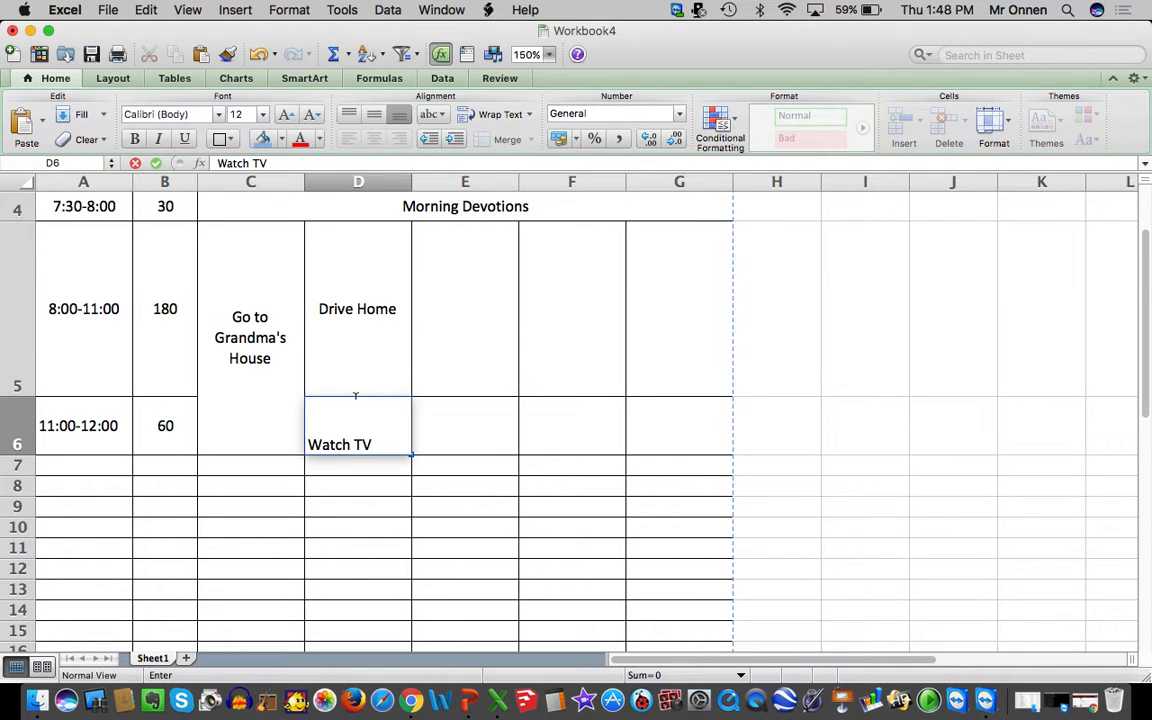
click(544, 424)
click(381, 424)
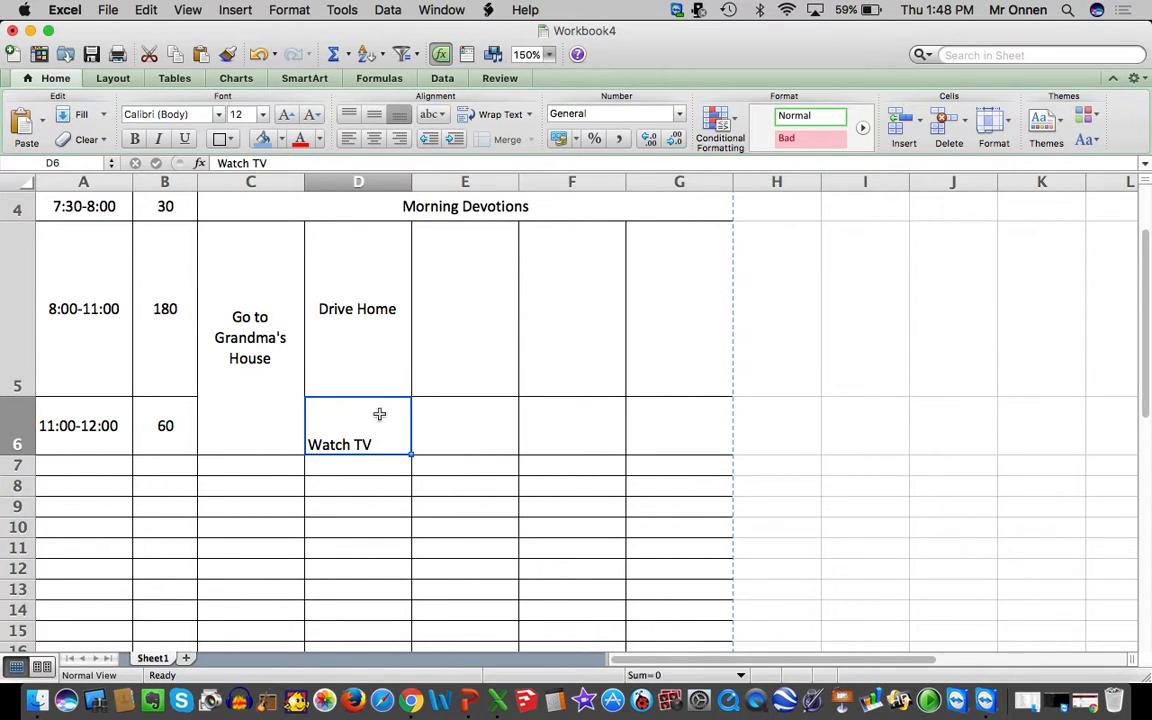
click(373, 138)
click(507, 414)
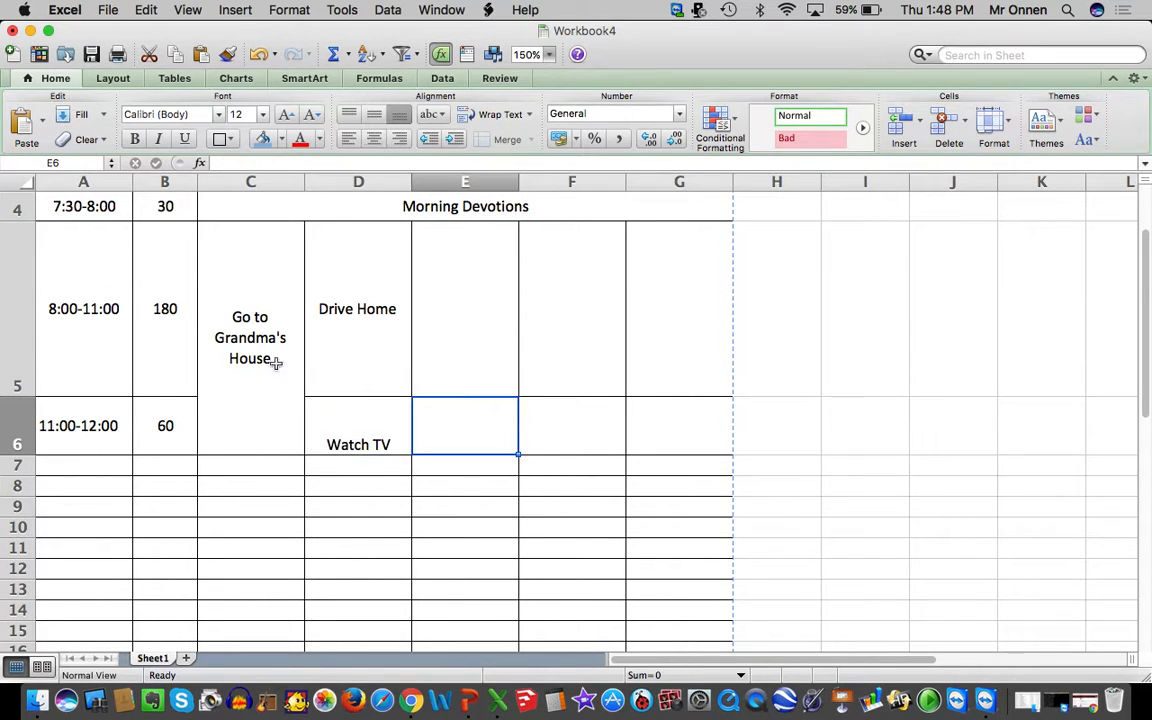
click(261, 355)
click(360, 340)
click(357, 429)
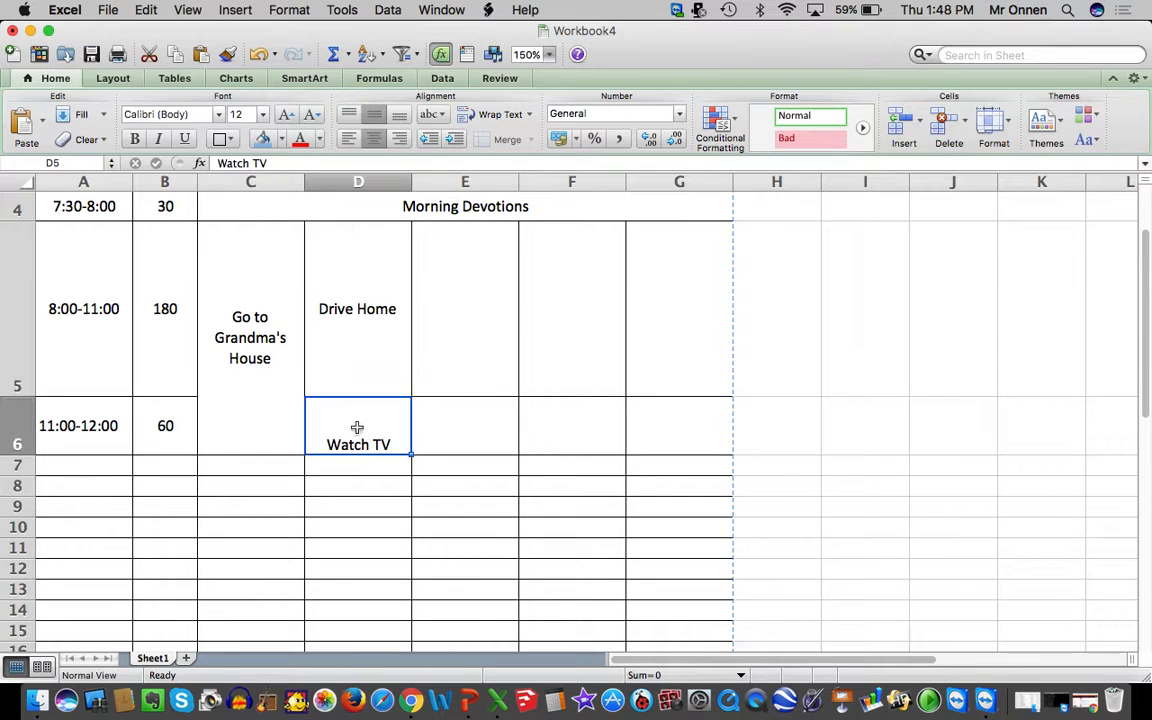
click(237, 360)
click(389, 367)
click(374, 435)
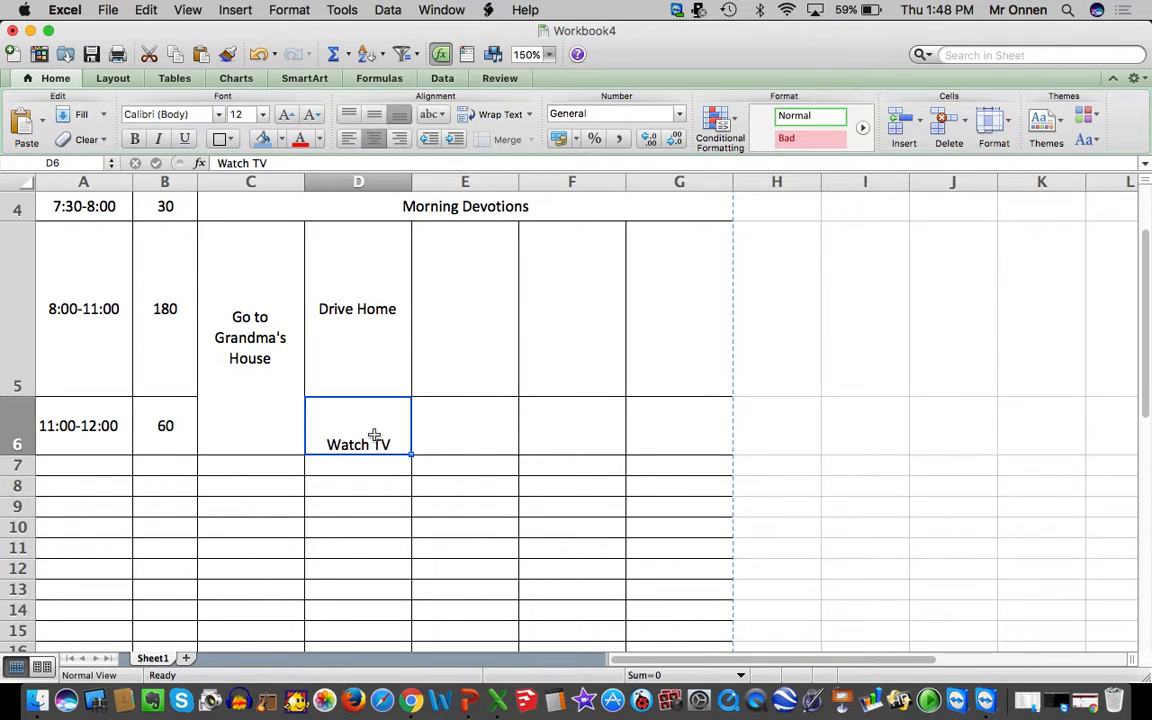
Align the text of the whole schedule, cells A1 to G18, to the left of the cells.
scroll(602, 463, down, 3)
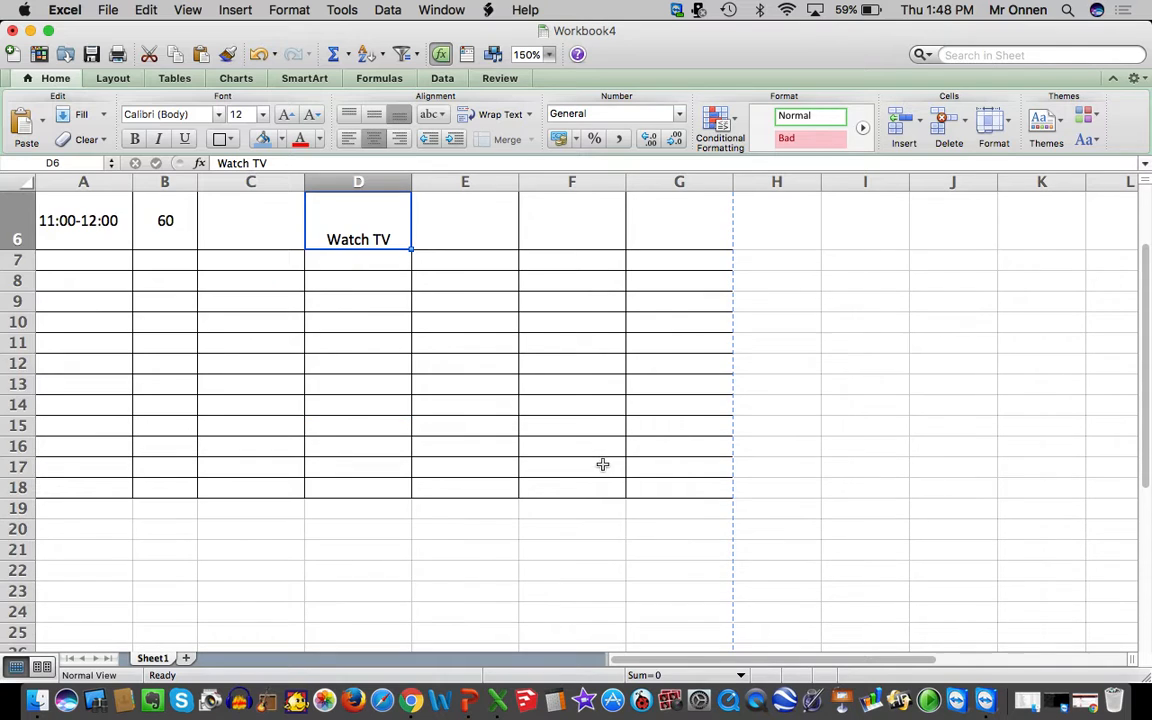
click(671, 476)
drag(668, 489, 86, 79)
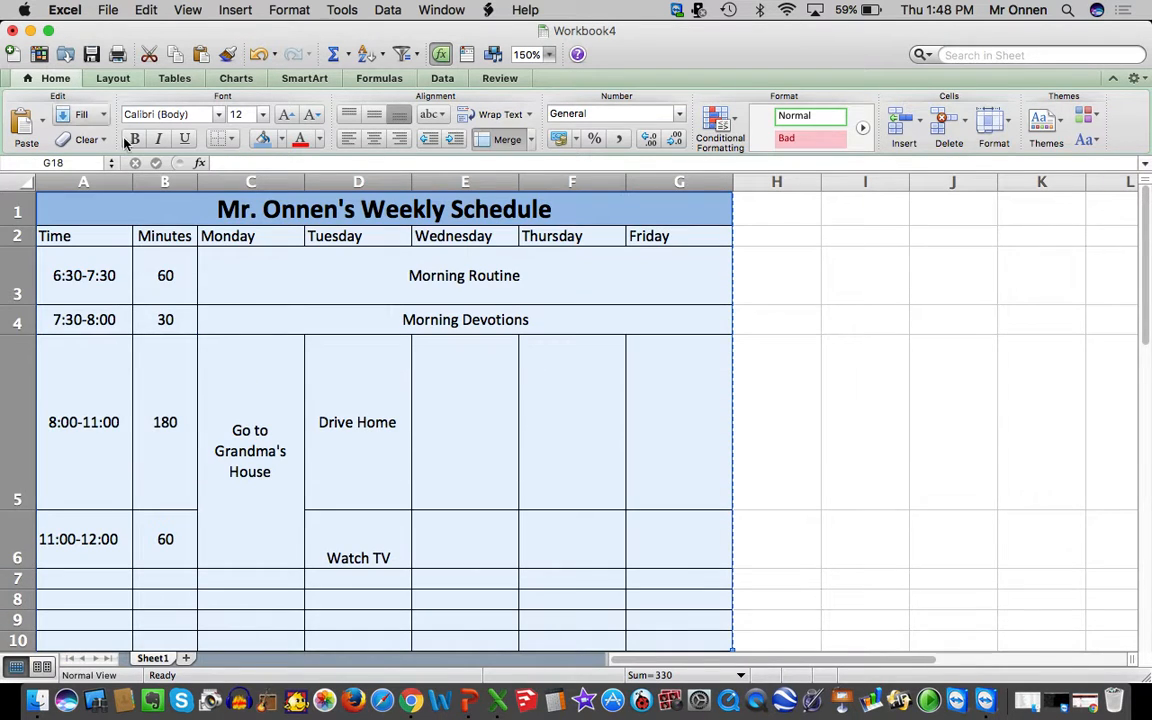
click(347, 144)
Set the vertical alignment of all the schedule's cells from A1 to G18 to Center.
scroll(311, 368, up, 5)
right_click(311, 368)
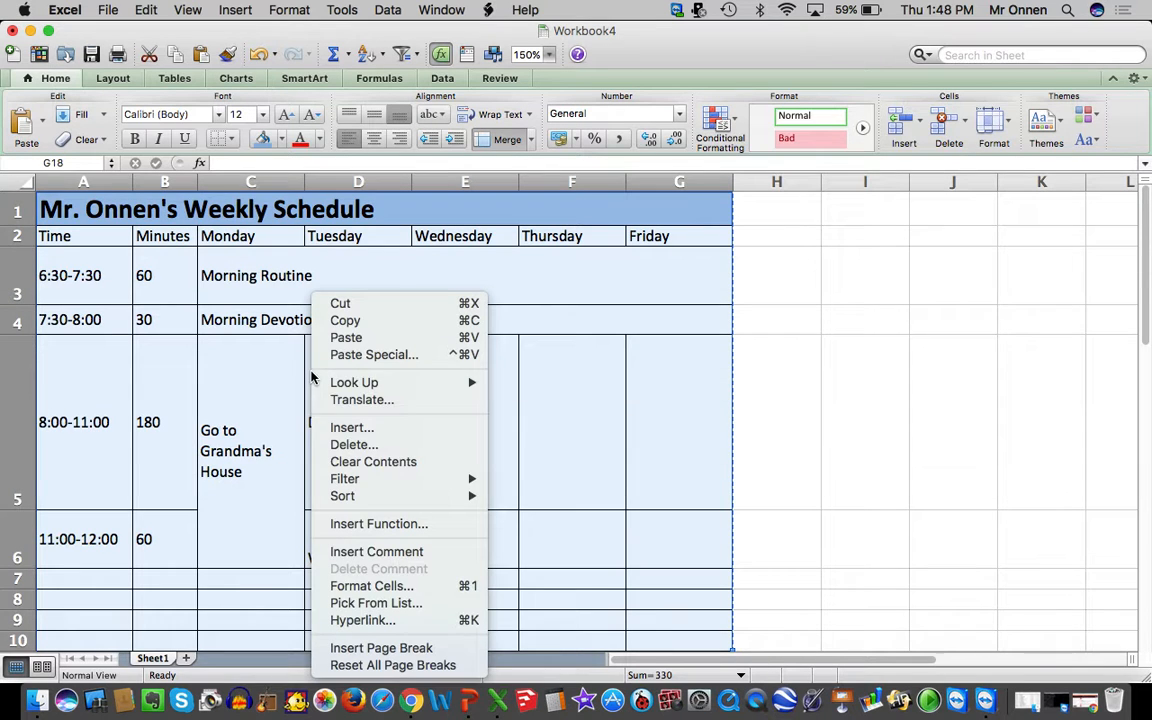
click(372, 586)
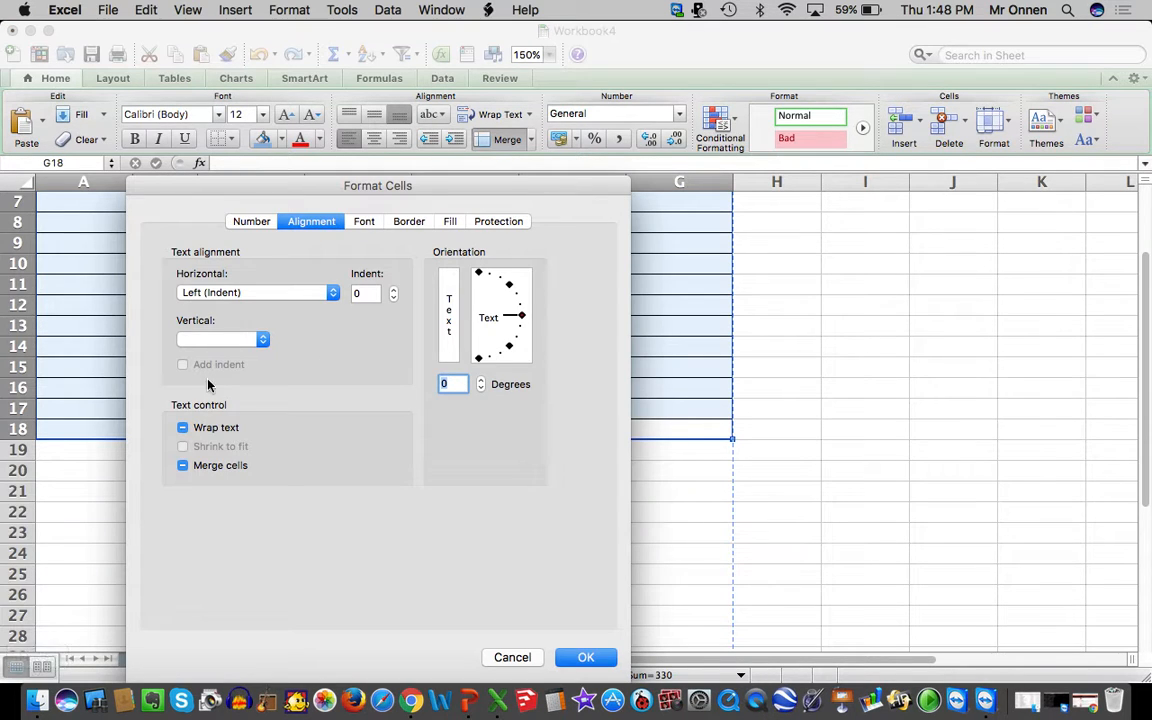
click(204, 339)
click(205, 353)
click(592, 656)
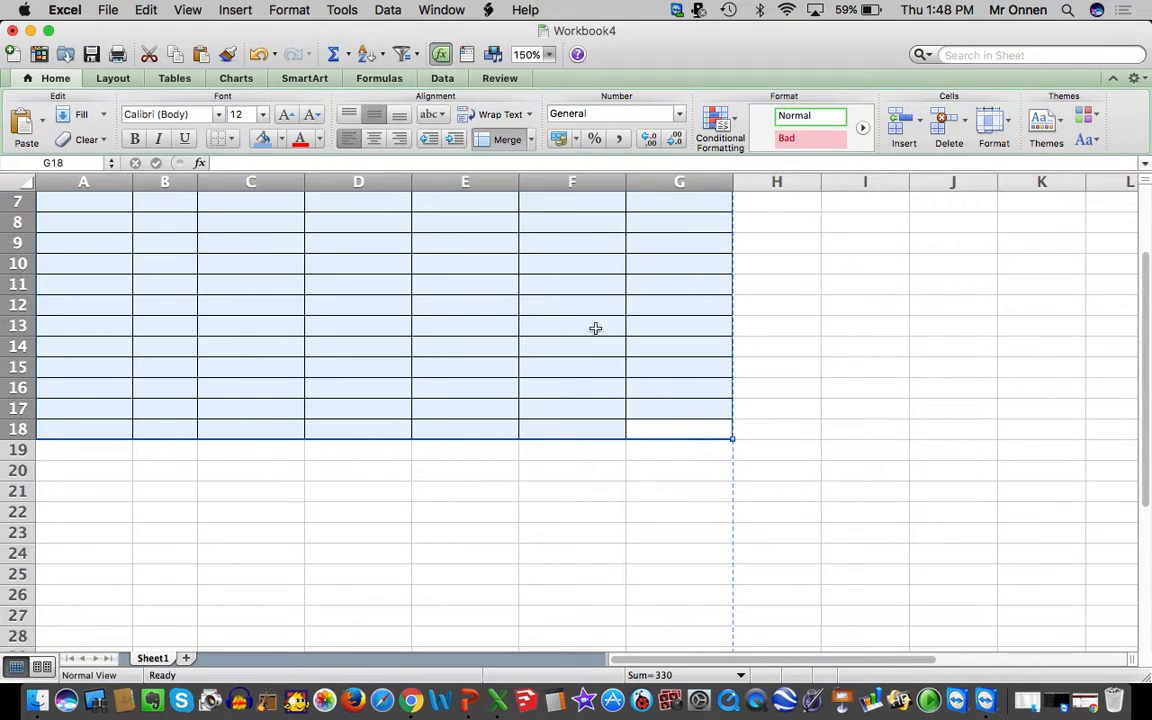
click(486, 470)
scroll(485, 472, up, 5)
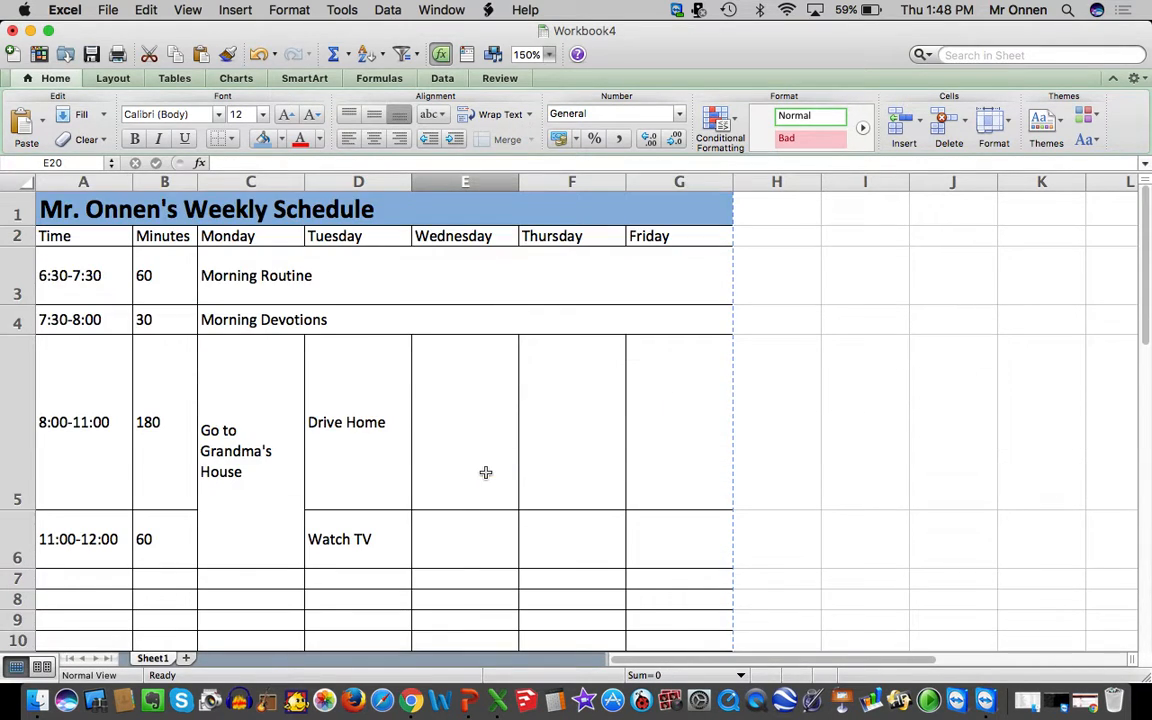
Save the workbook to the Desktop as "Your Name Schedule" in Excel Workbook (.xlsx) format.
click(103, 10)
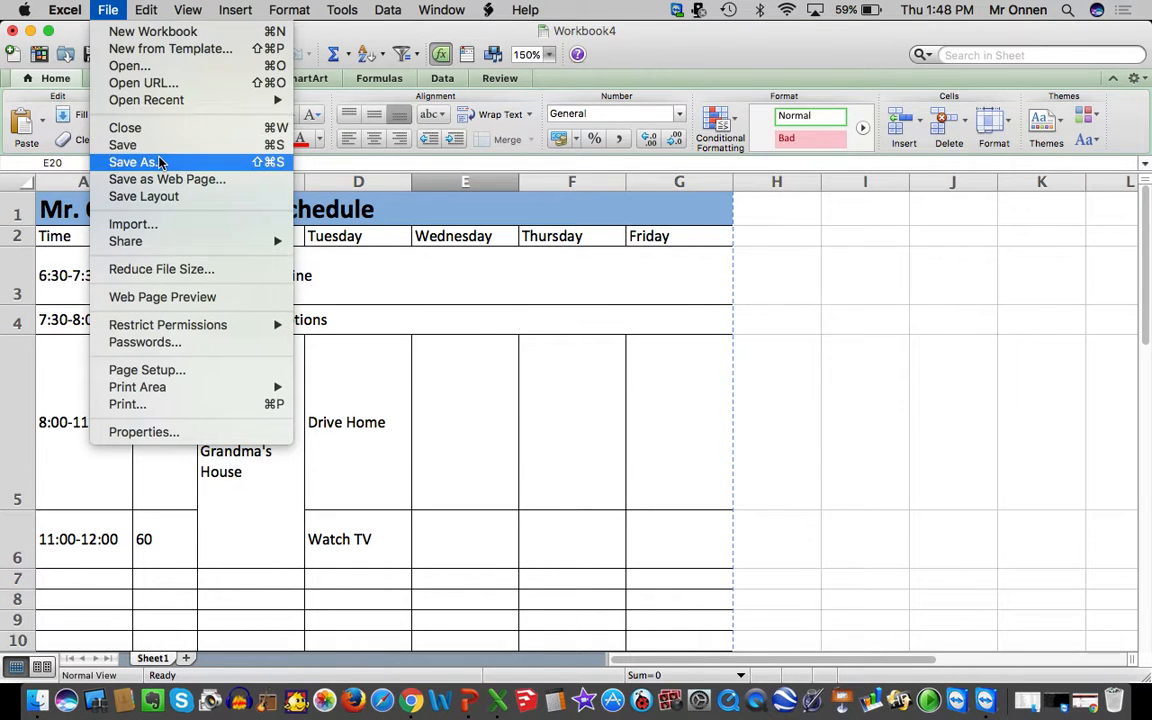
click(159, 162)
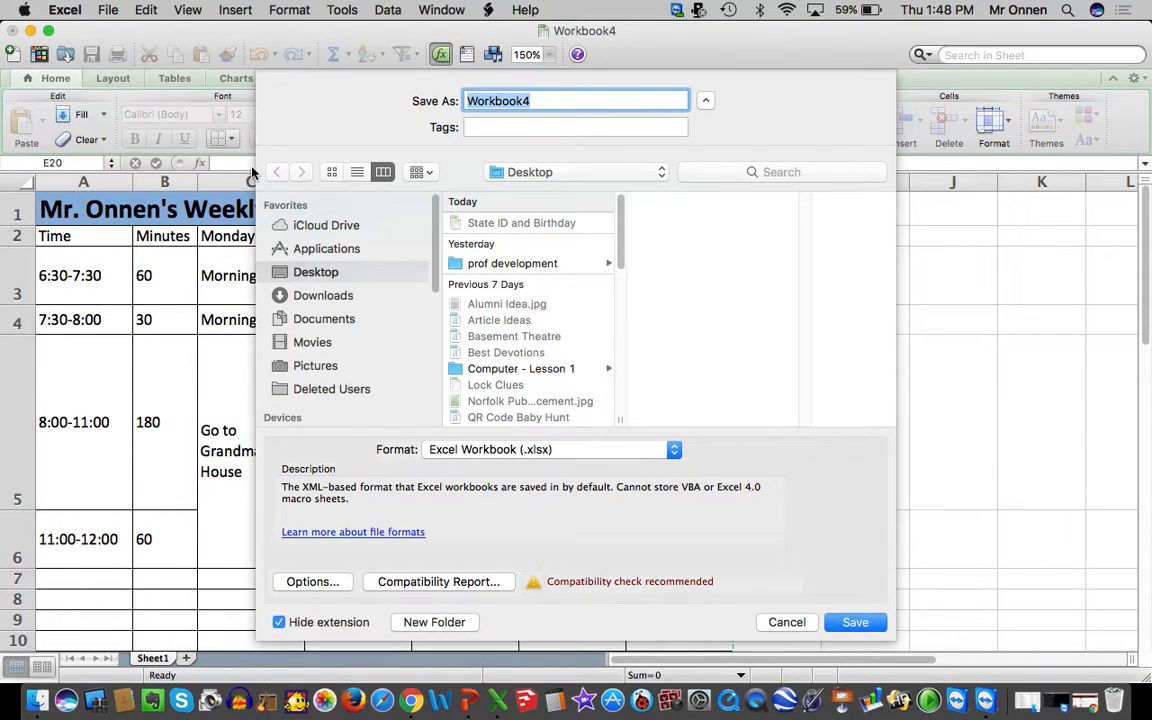
text(Your)
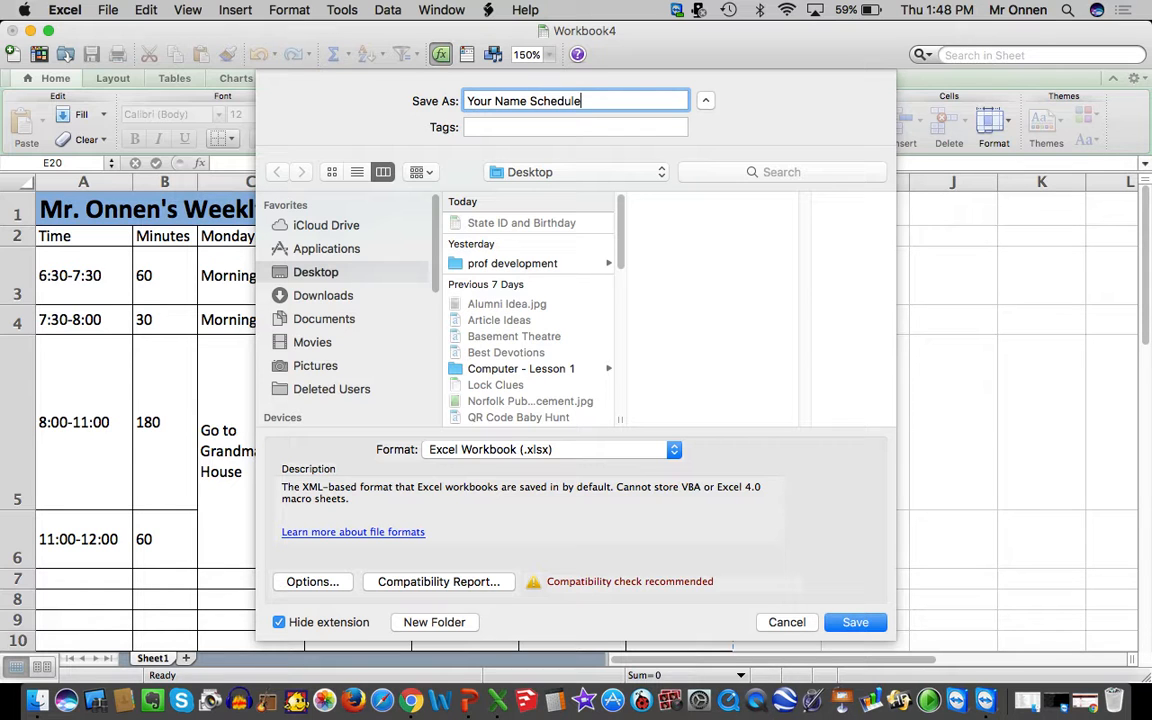
text( Name Schedule)
key(Return)
scroll(432, 255, down, 3)
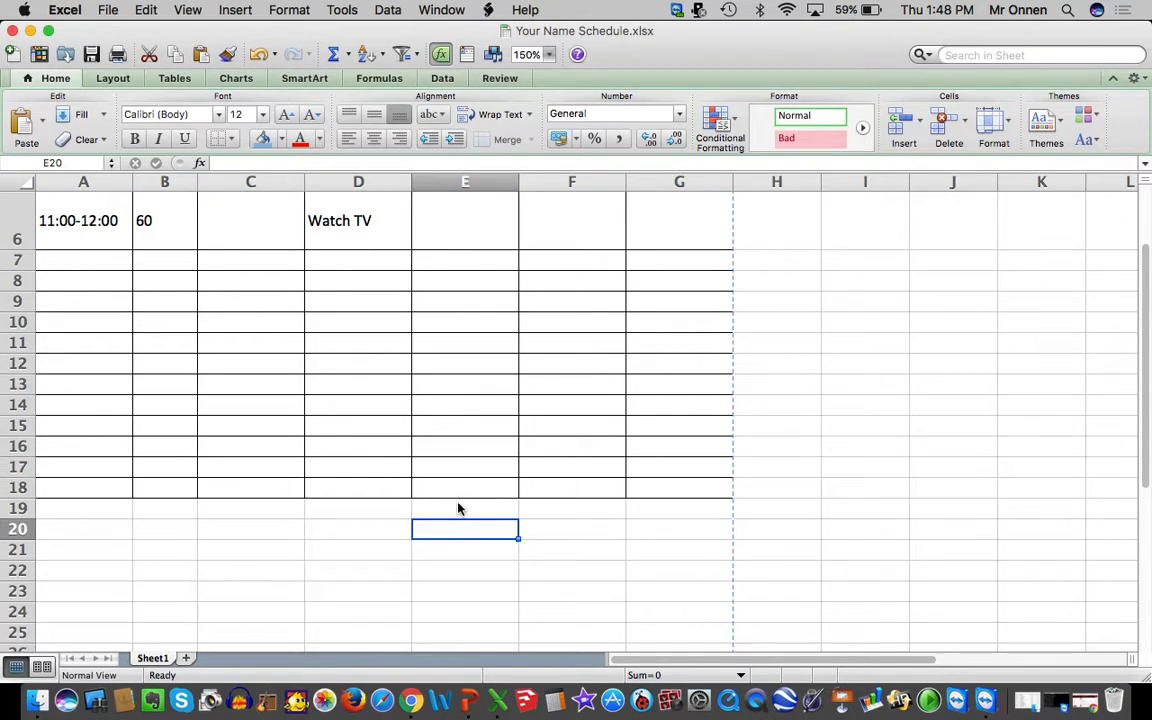